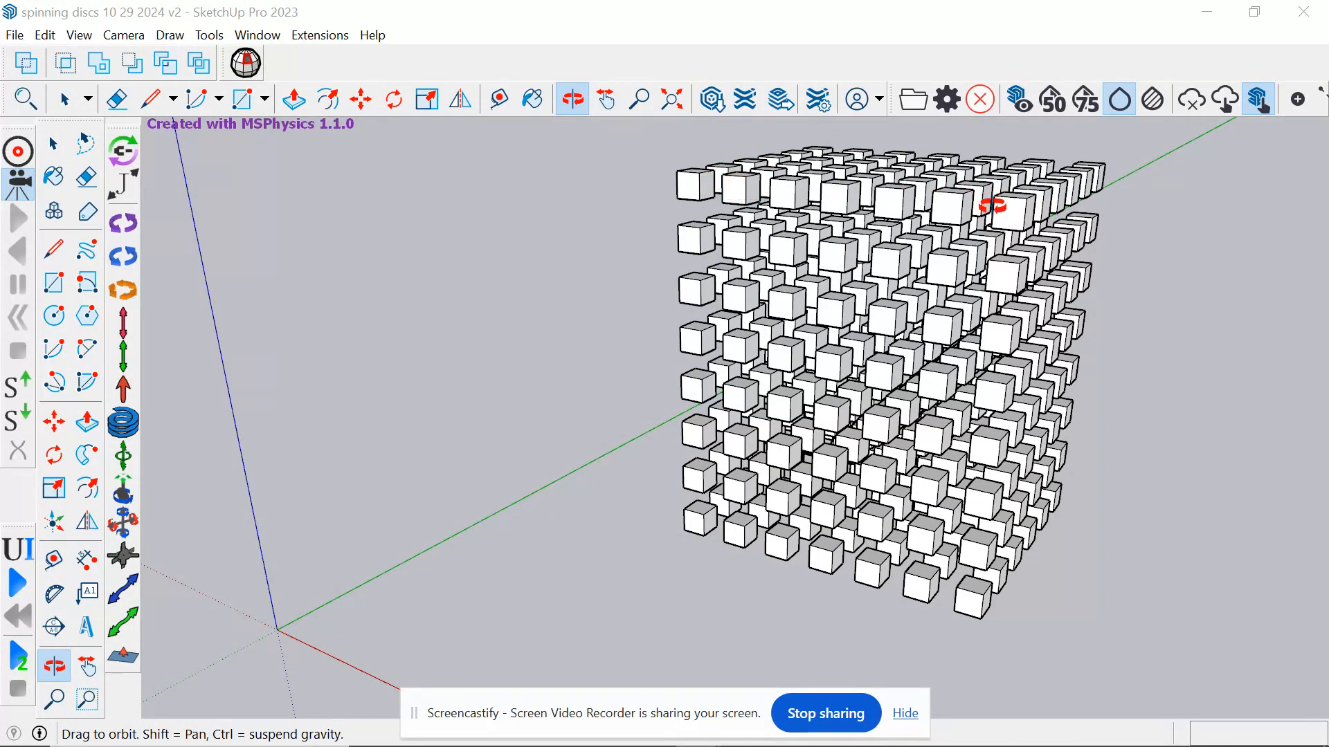
Select the entire array of cubes and disable gravity for them in their MSPhysics state
drag(1053, 367, 1031, 354)
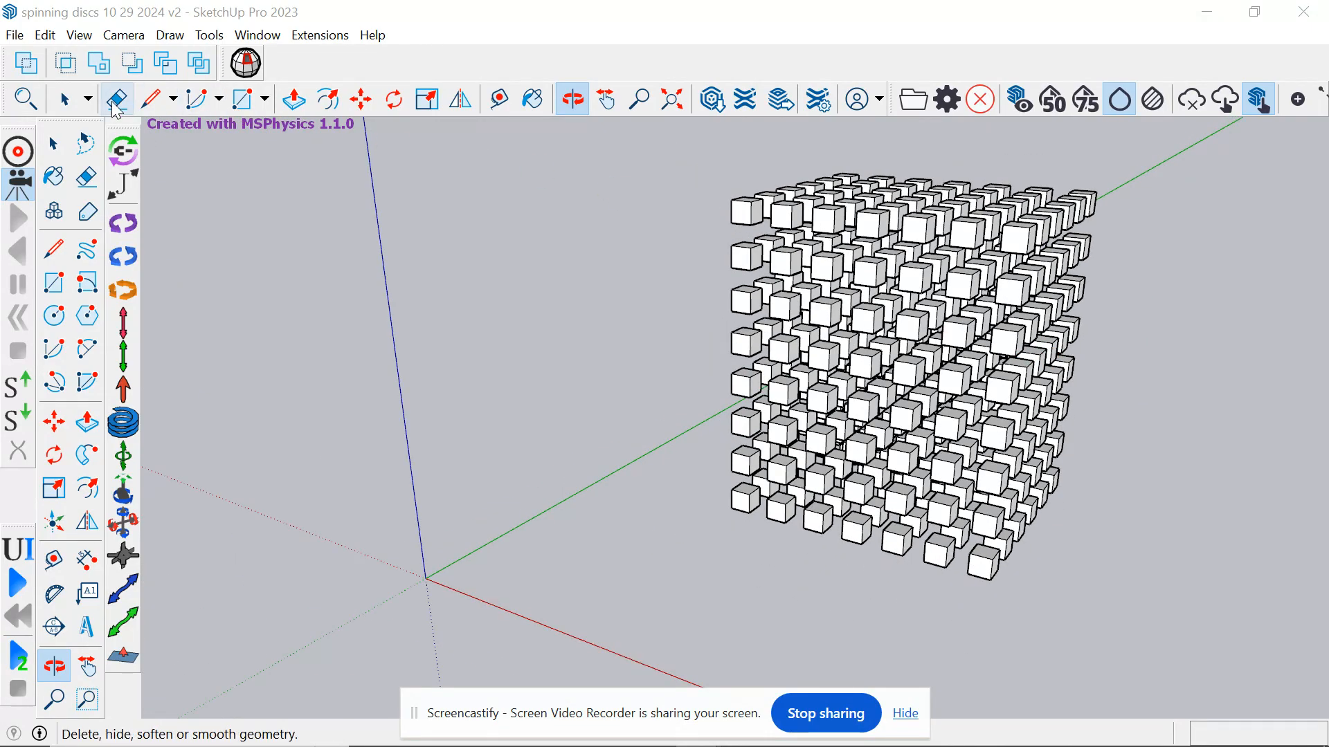
click(65, 99)
drag(659, 135, 1121, 617)
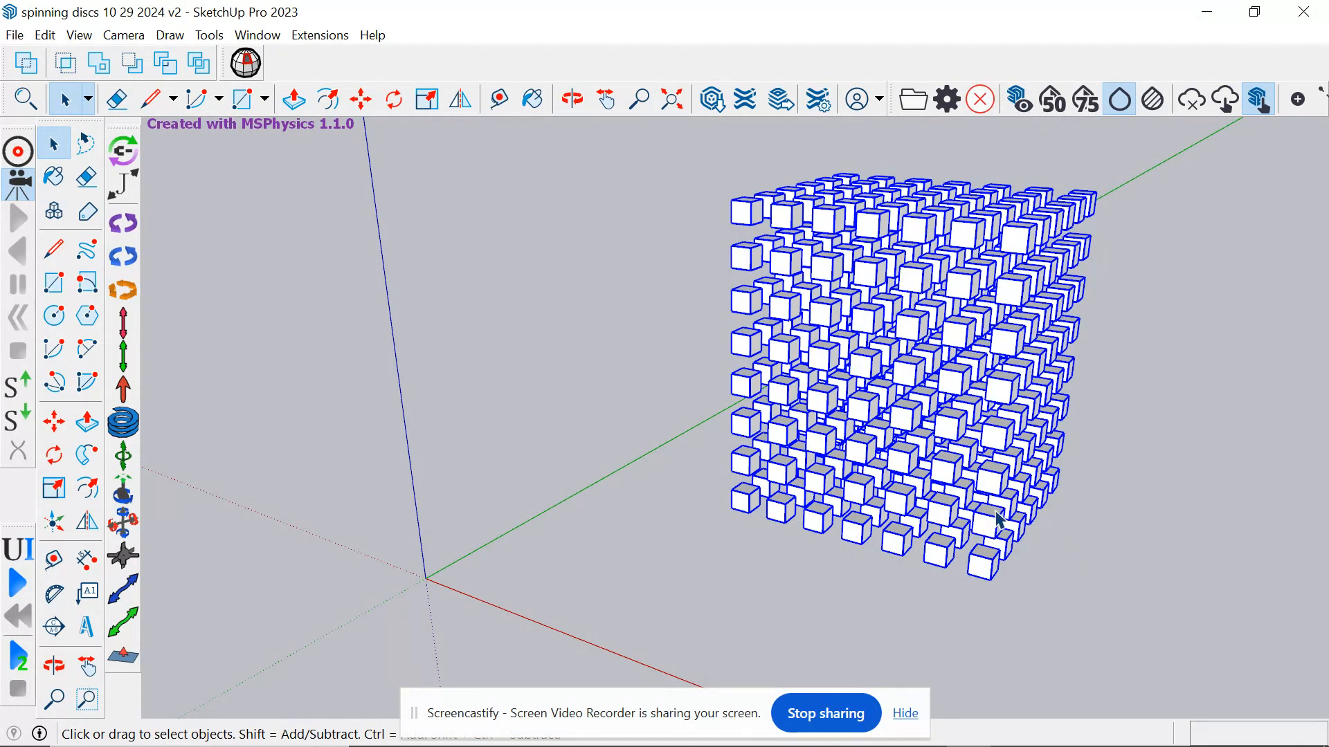
right_click(997, 518)
mouse_move(1010, 479)
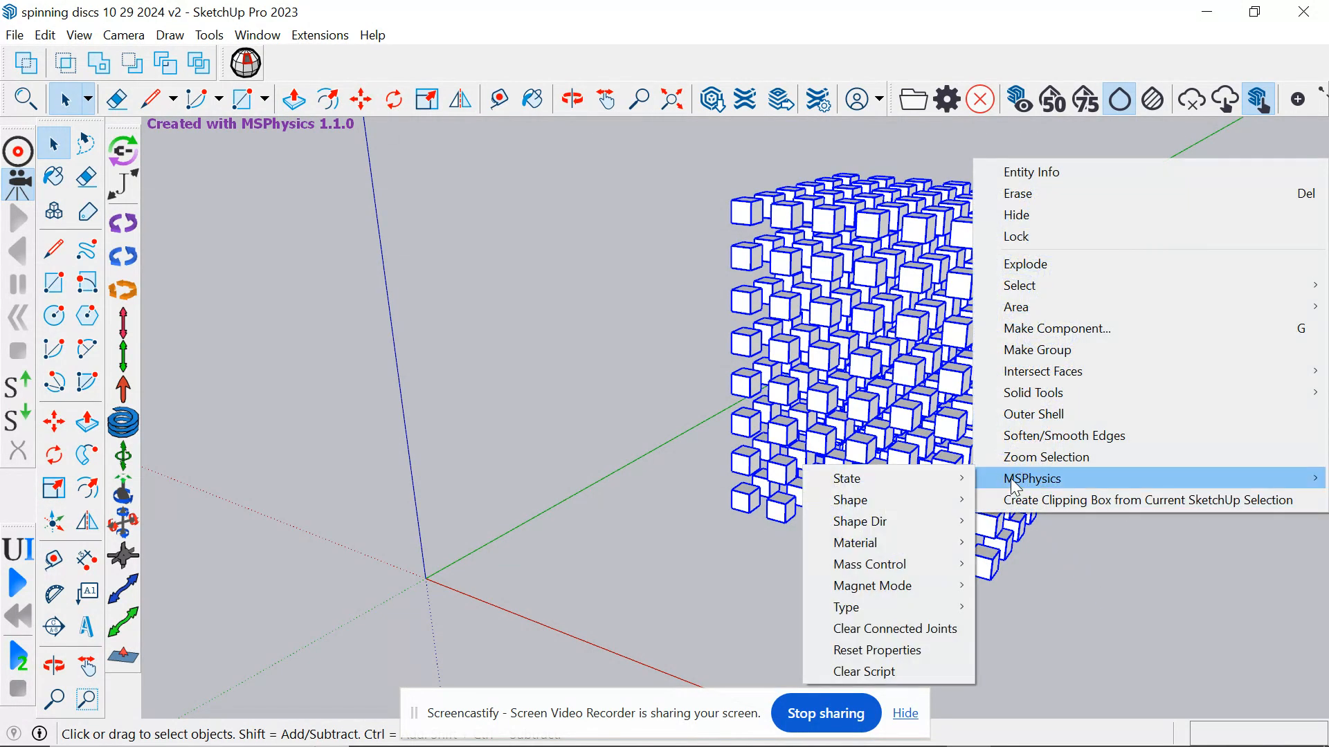
mouse_move(936, 475)
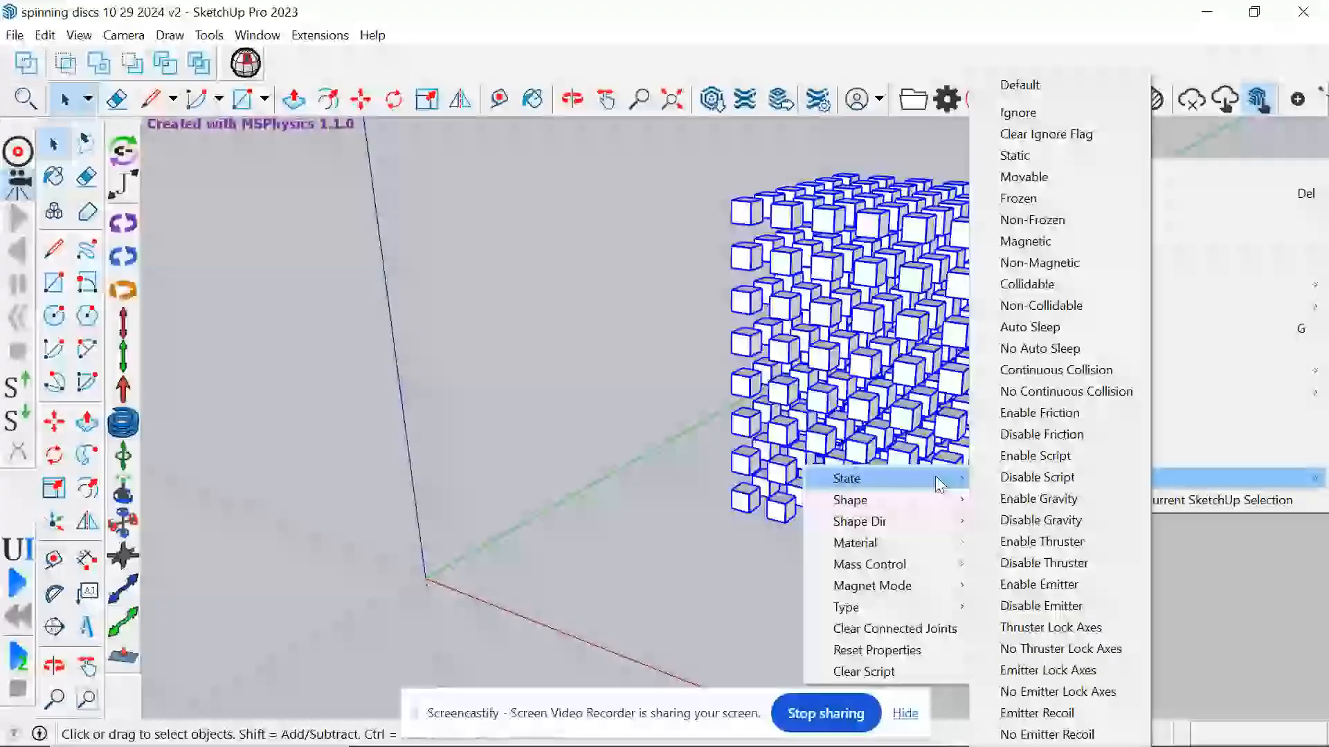
click(1005, 520)
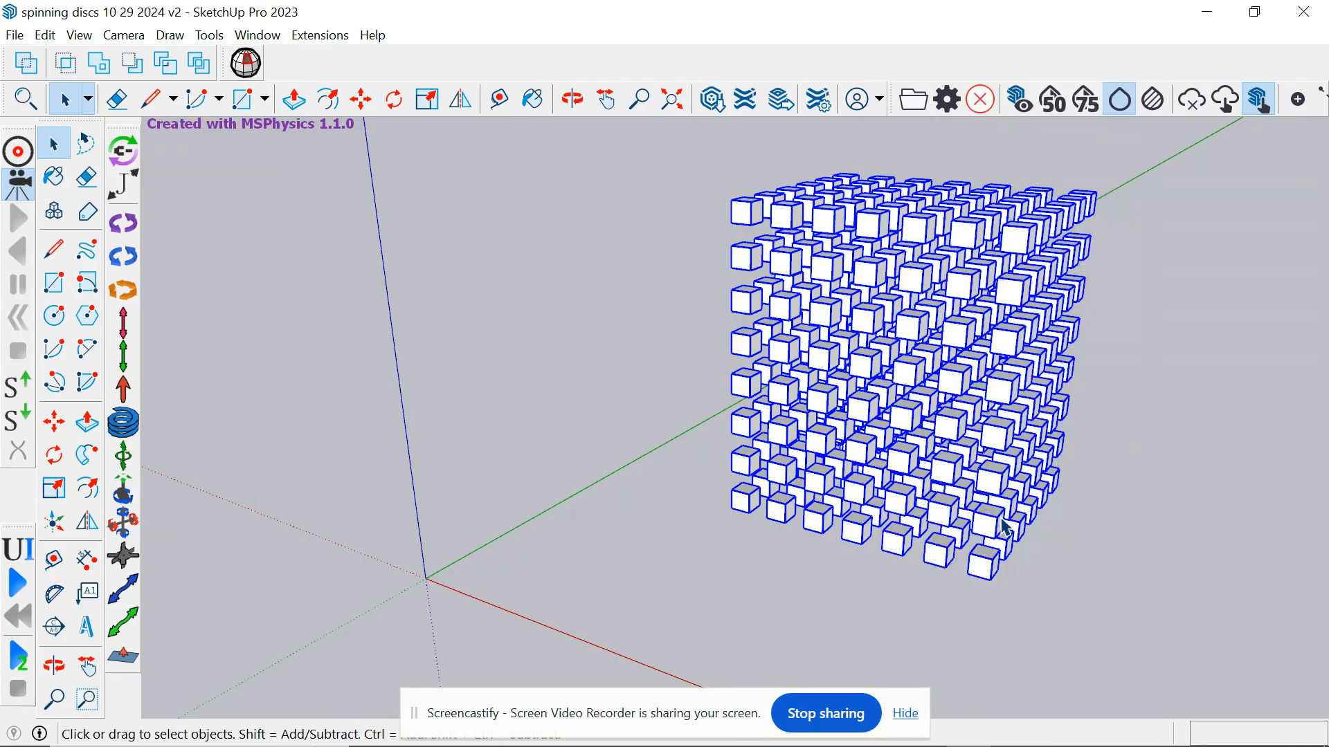
click(545, 304)
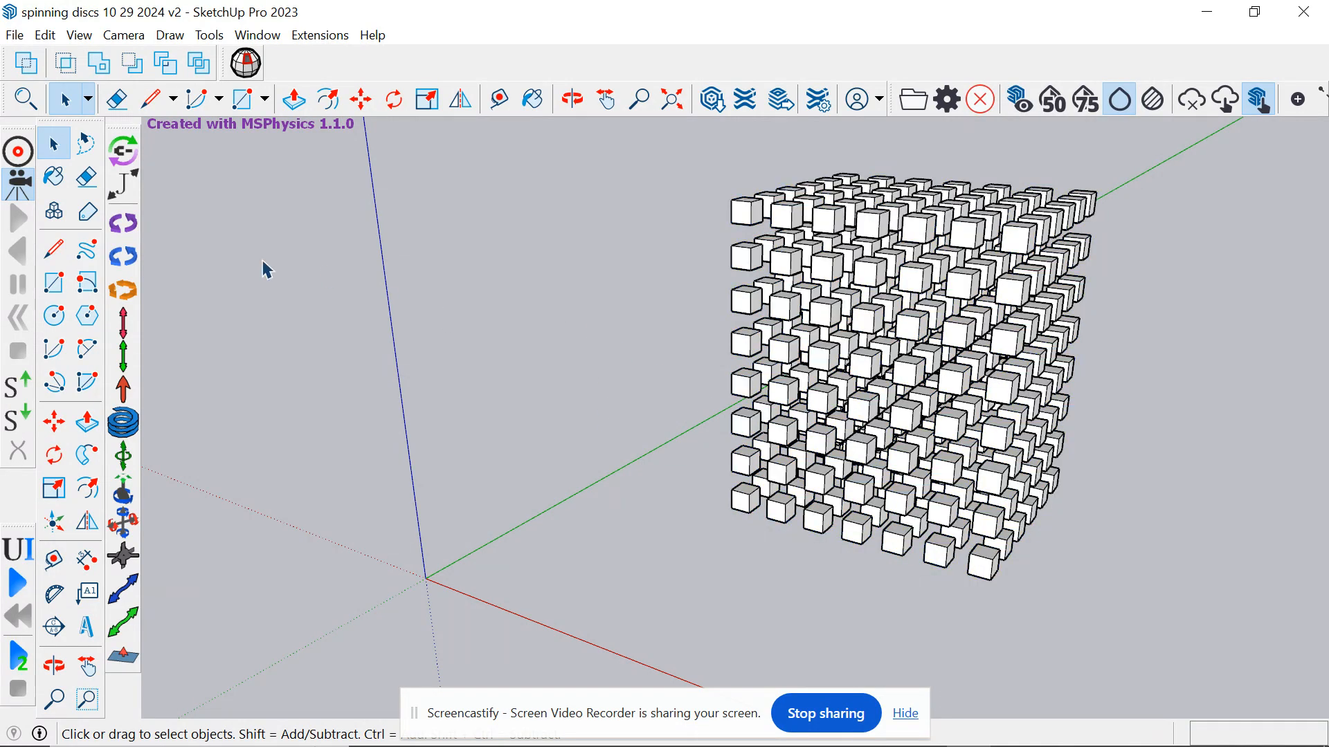
Run the MSPhysics simulation, pull cubes inside the array to make them collide, and reset the simulation
click(21, 585)
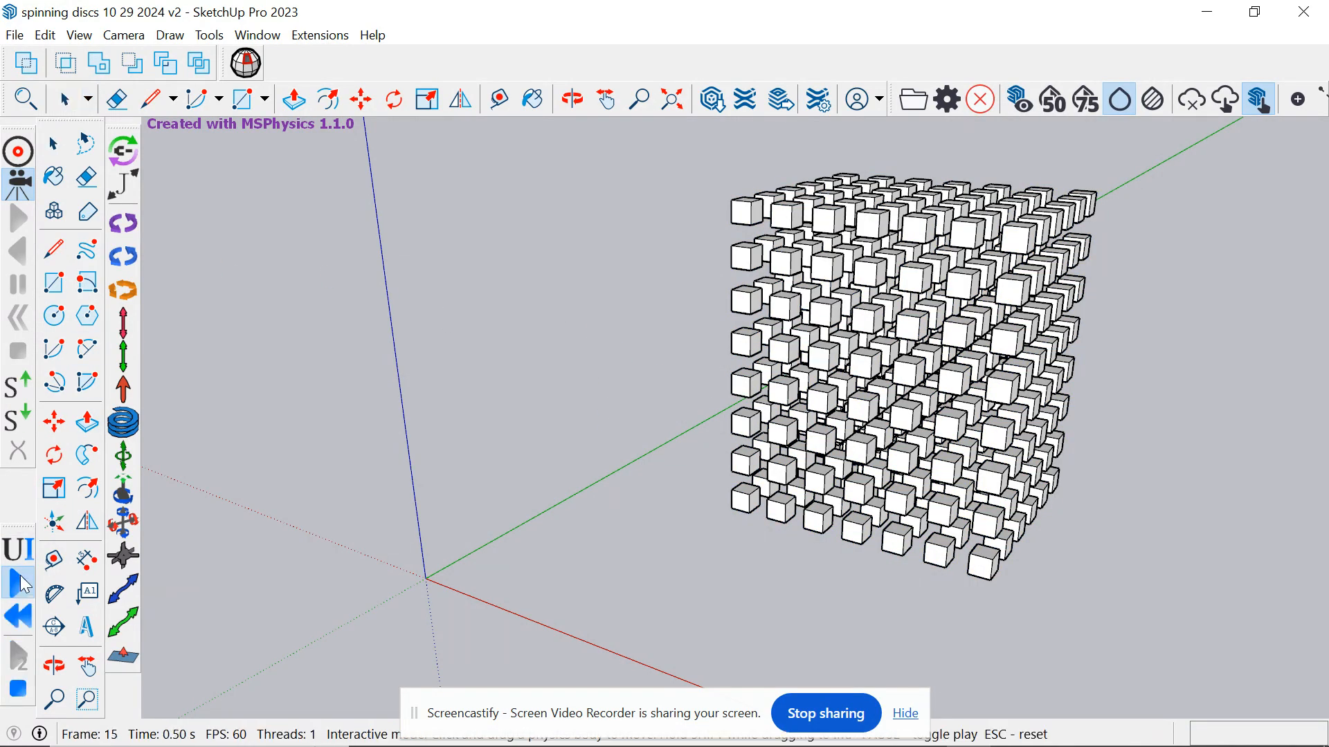
drag(865, 369, 866, 345)
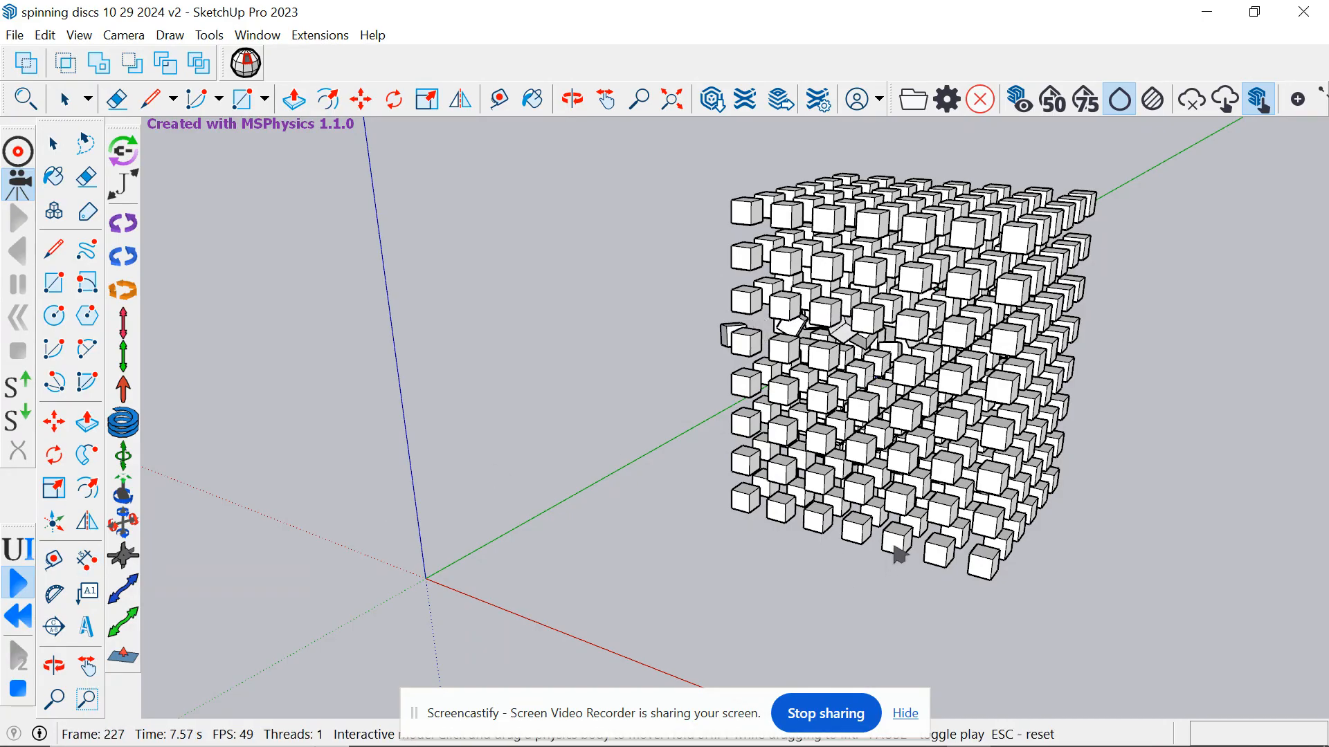
drag(915, 382, 922, 359)
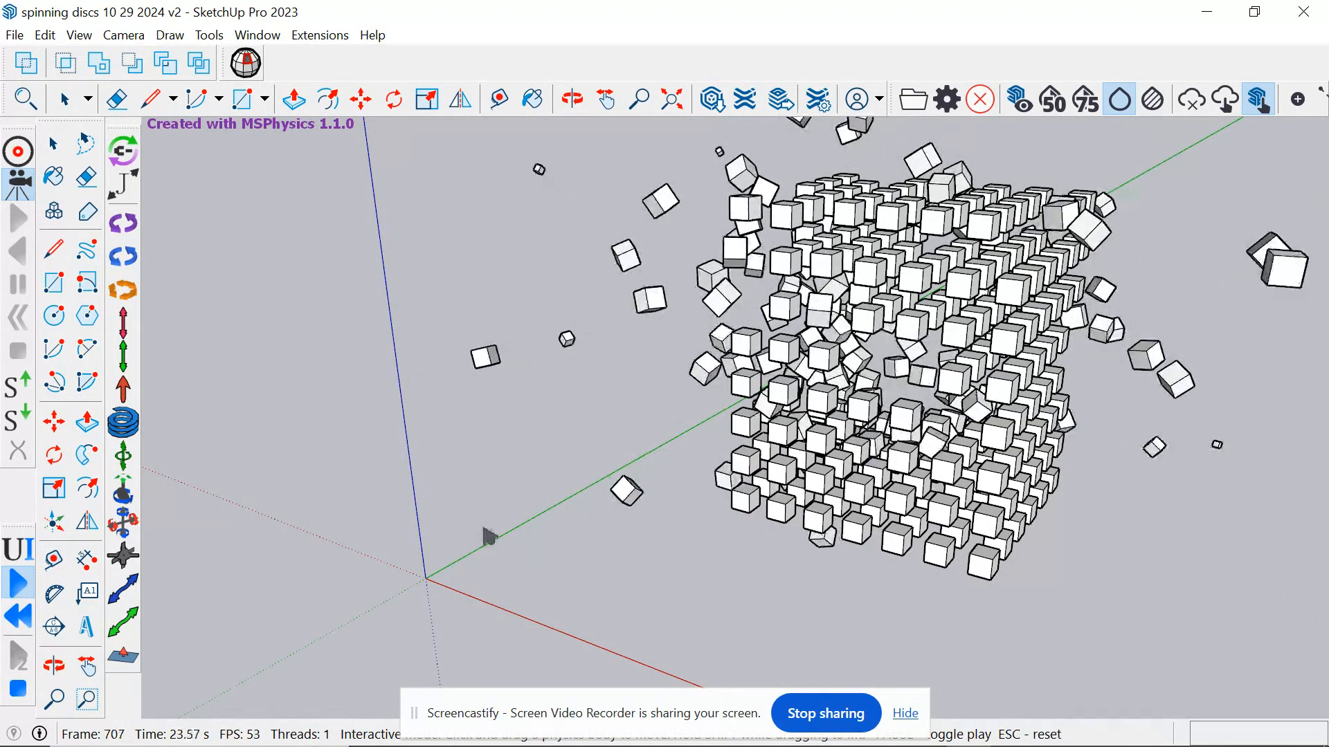
click(29, 616)
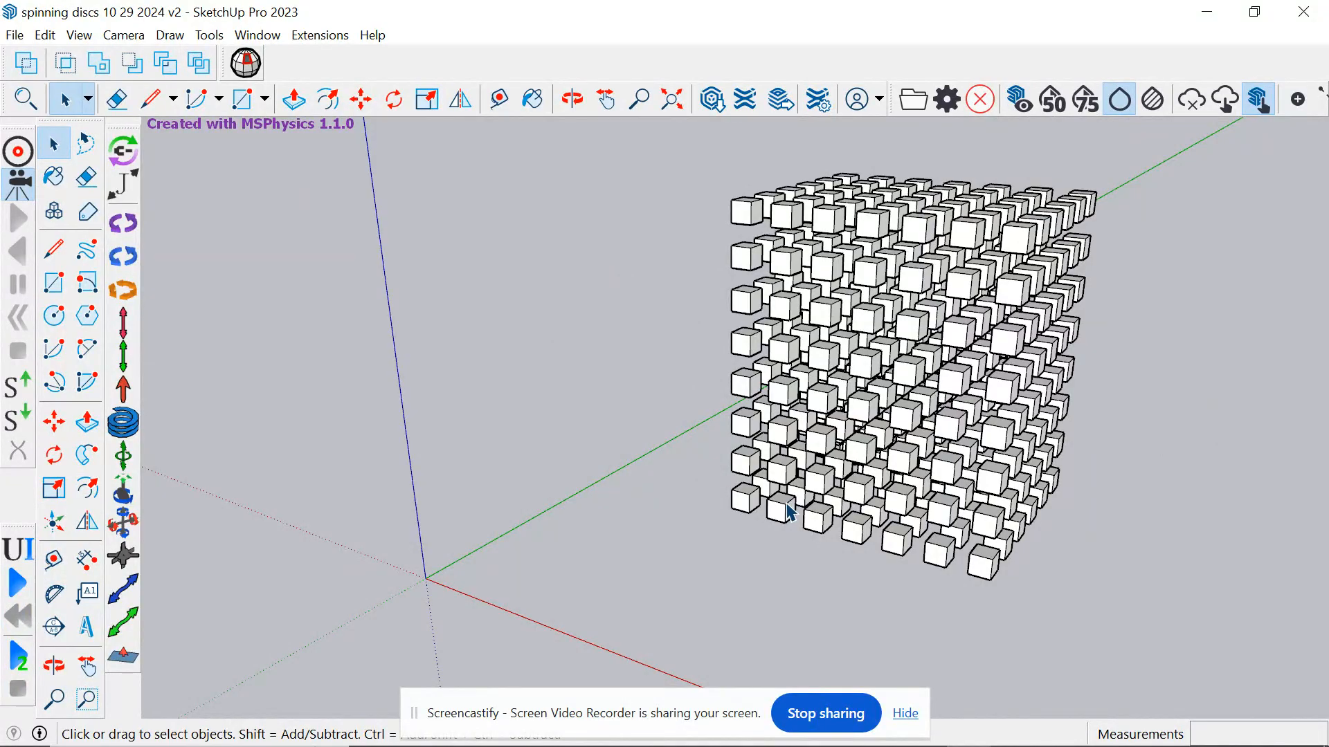
Draw a circle with a 2' radius on the ground in front of the cube array, near the origin
click(573, 99)
drag(564, 169, 748, 291)
click(606, 99)
drag(727, 166, 860, 305)
click(573, 99)
drag(585, 215, 594, 272)
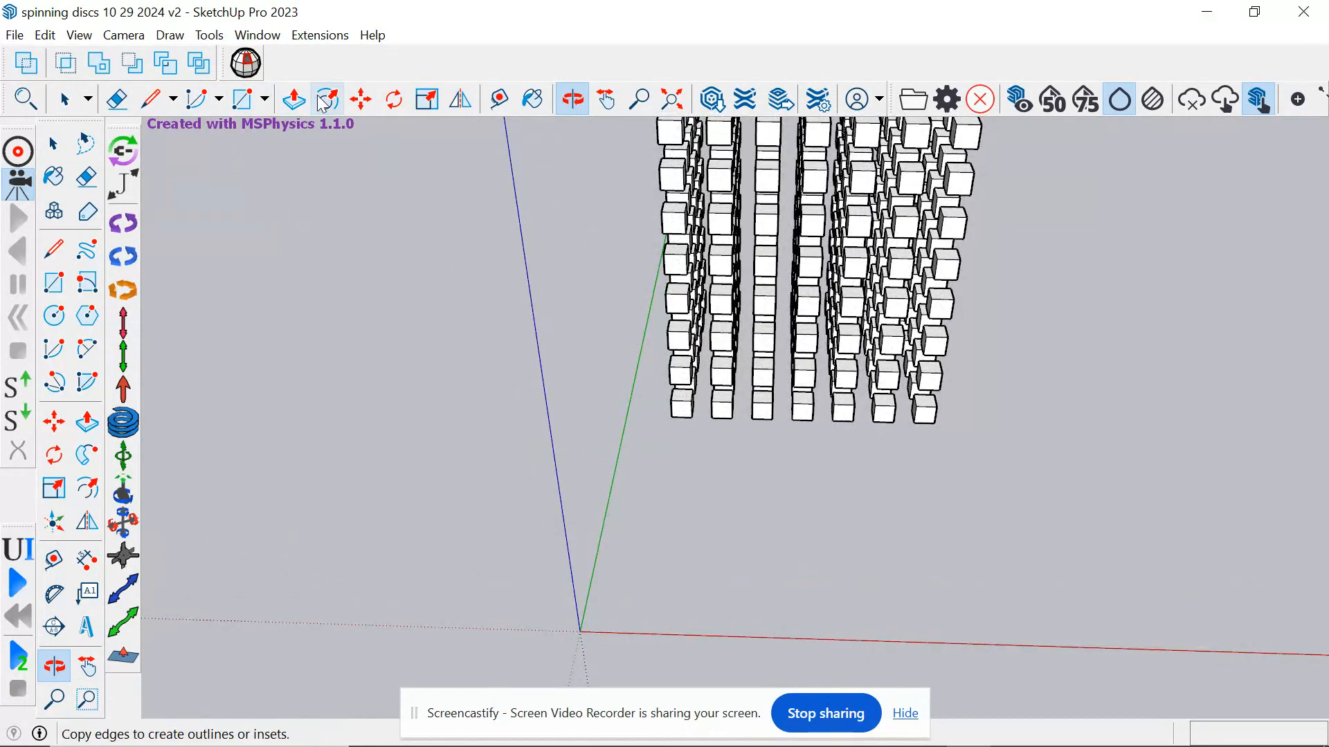
click(264, 99)
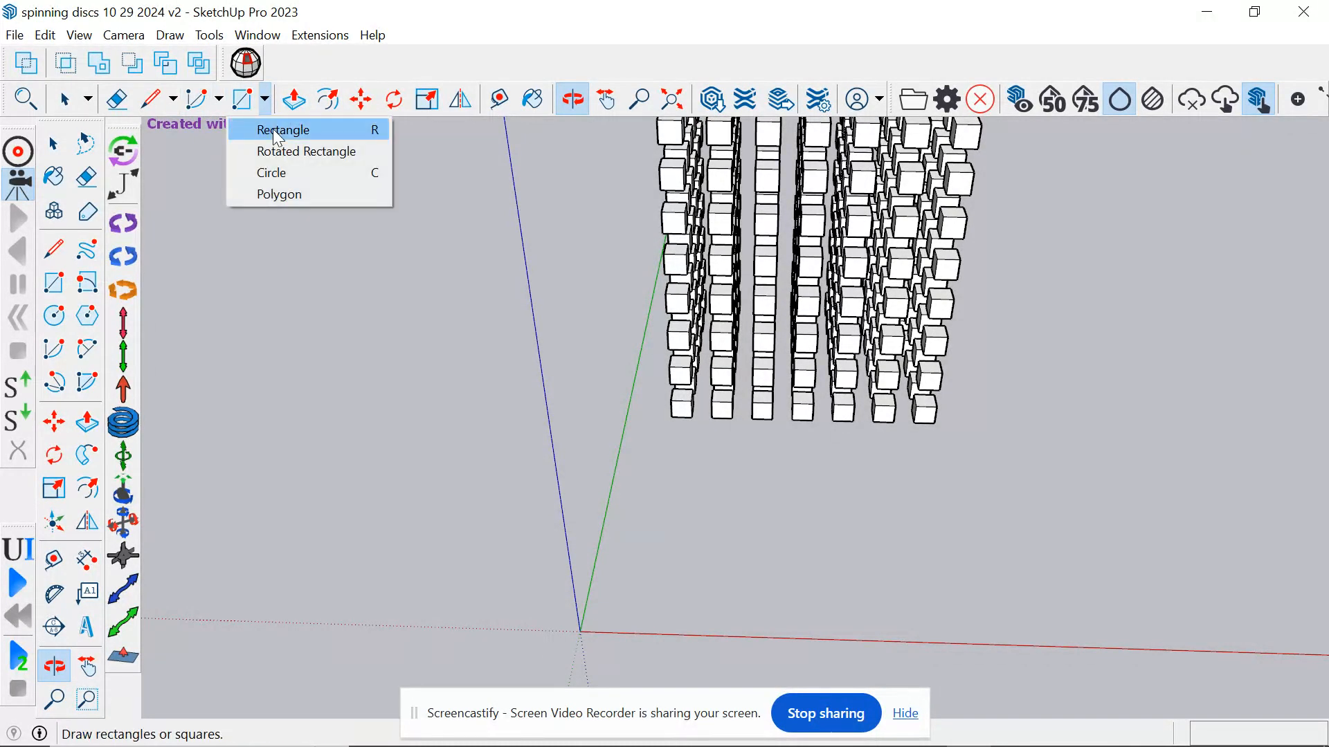
click(290, 173)
click(729, 534)
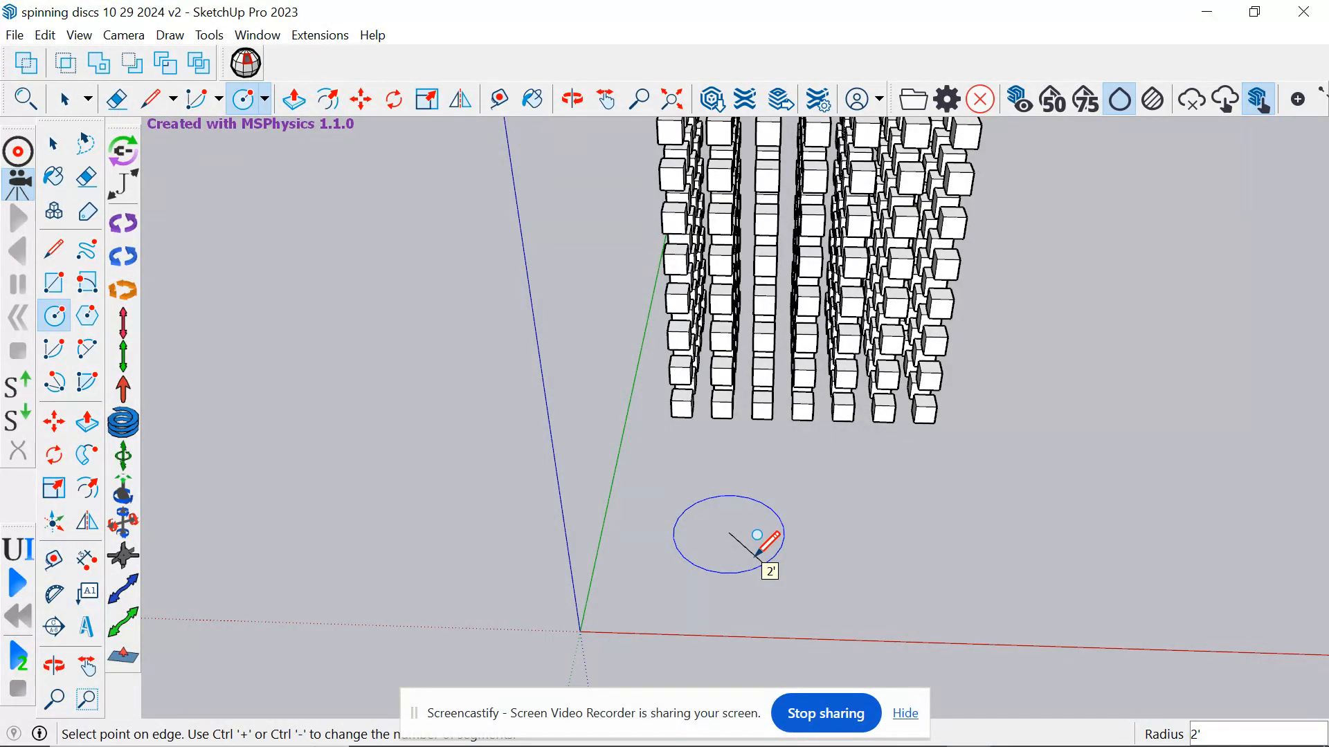
click(758, 550)
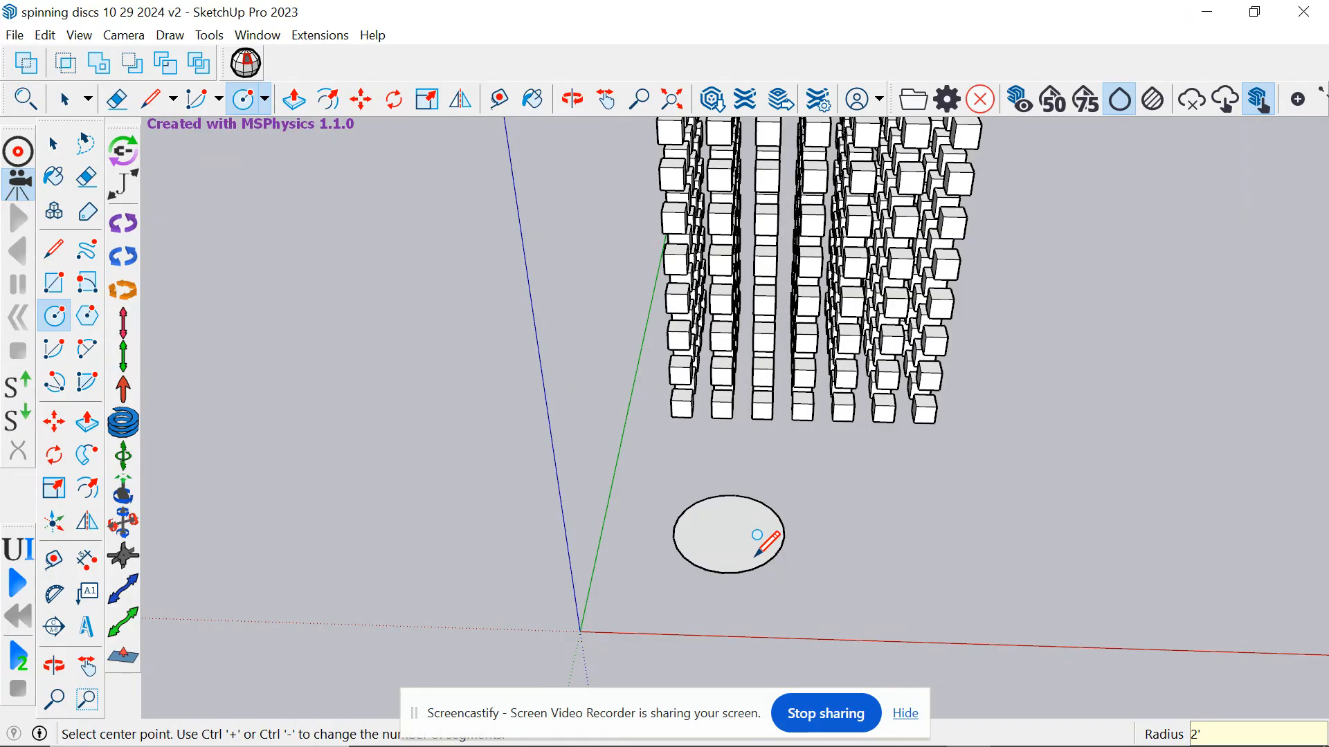
Push/Pull the circle up 1' into a solid disc
click(294, 99)
click(757, 537)
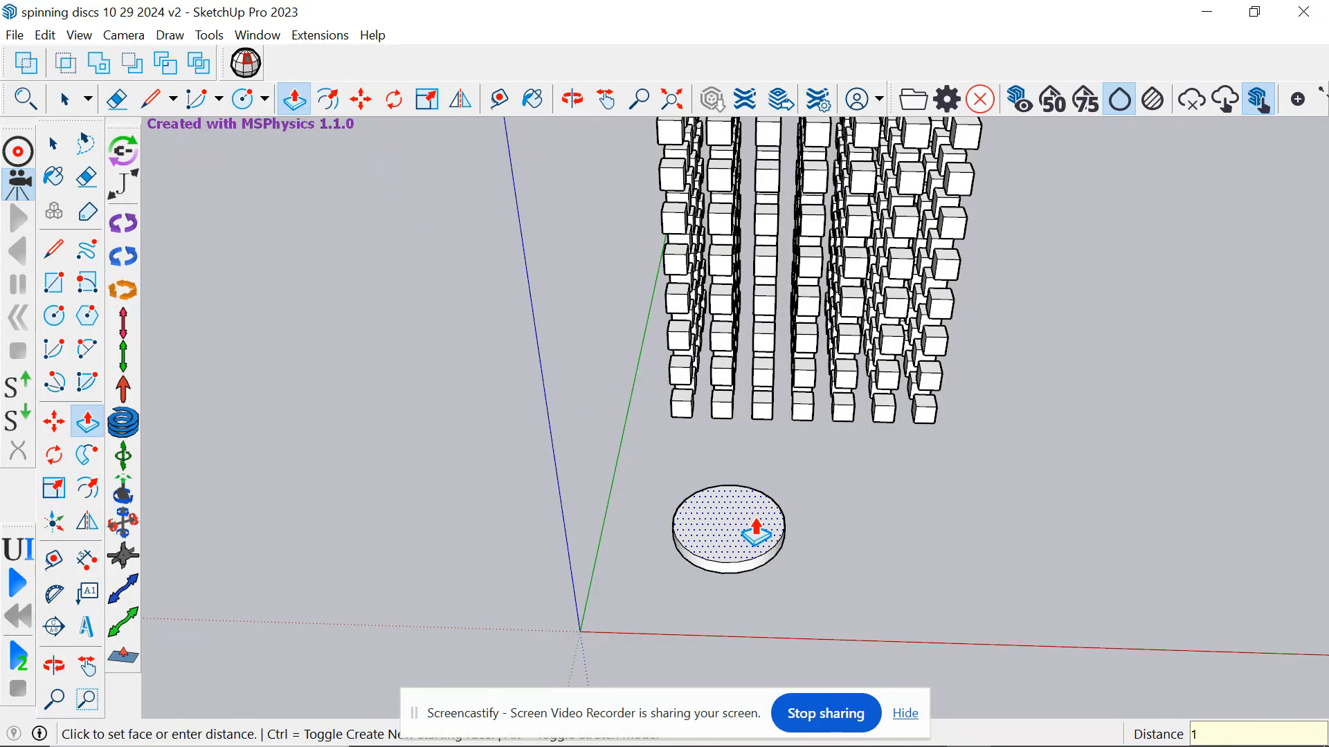
click(755, 532)
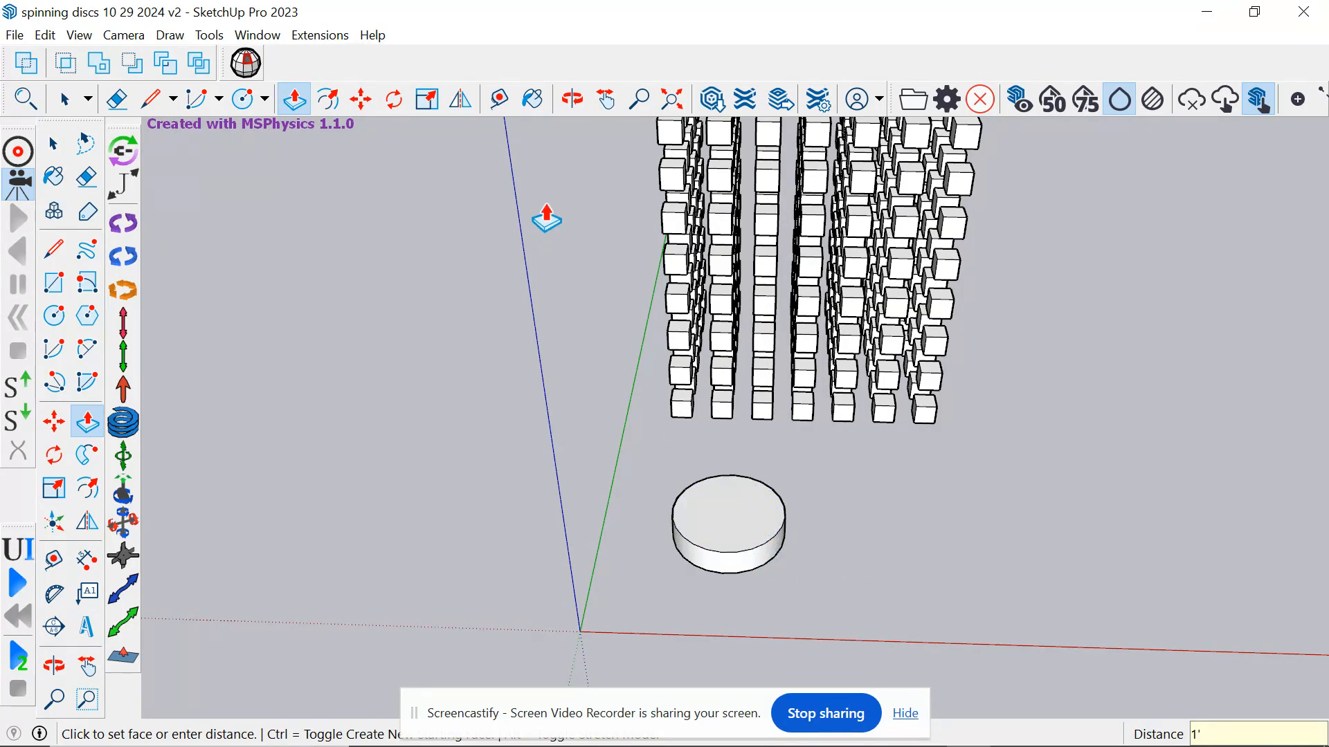
Draw a line across the disc's top face through its center, parallel to the red axis
click(573, 102)
drag(581, 208, 592, 461)
click(605, 102)
drag(754, 526, 750, 393)
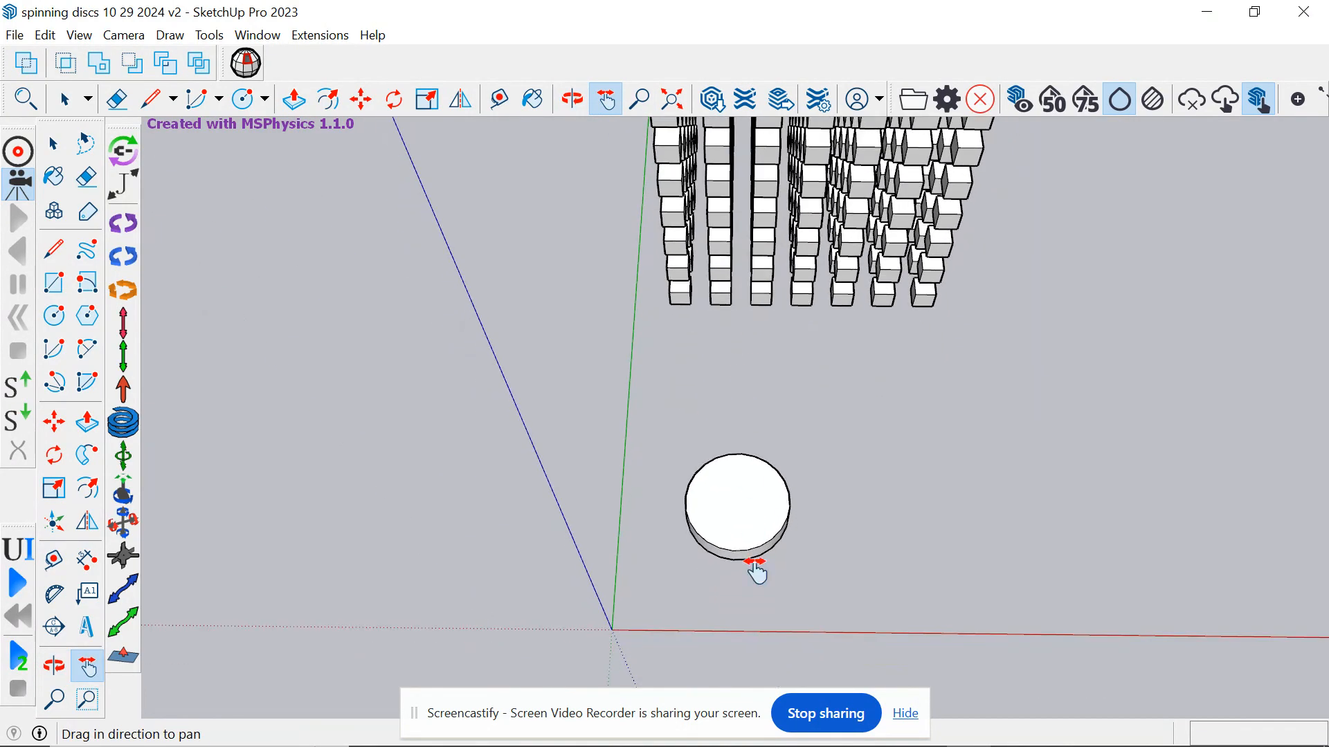
scroll(750, 529, up, 3)
scroll(747, 526, up, 5)
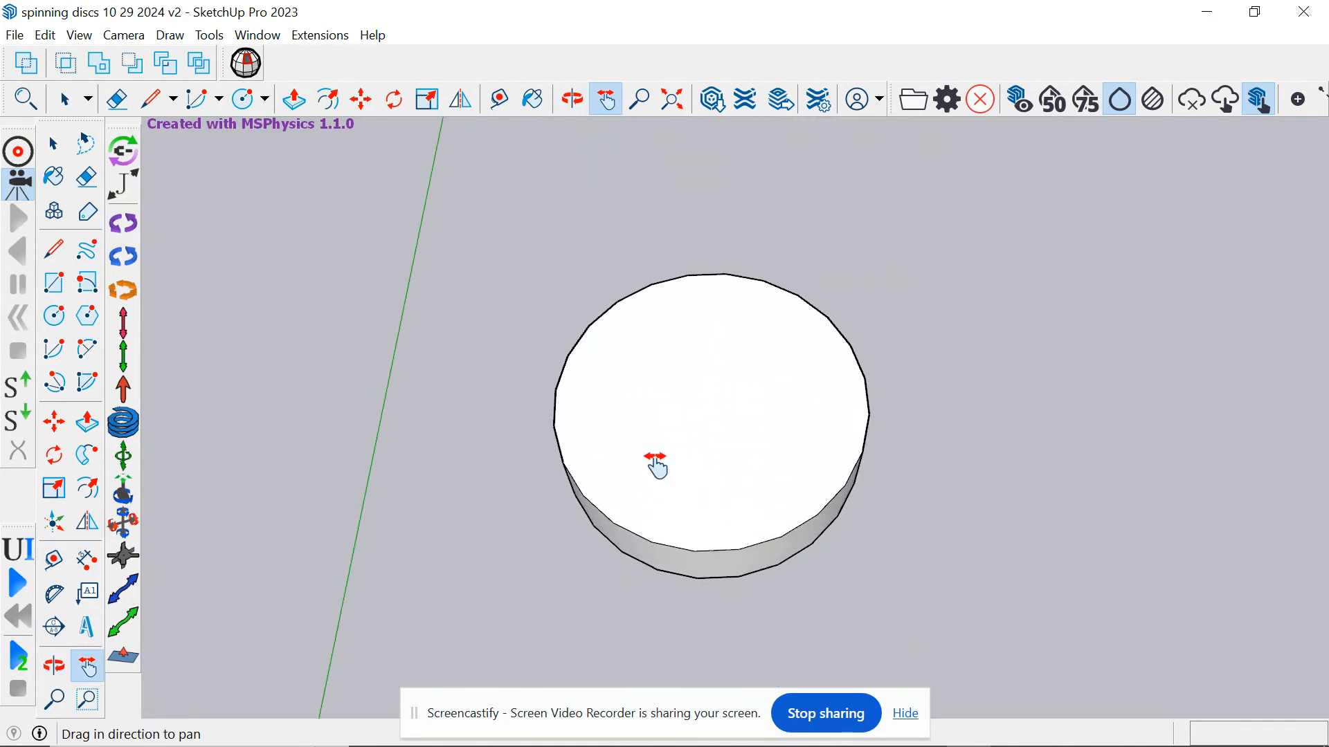
click(150, 99)
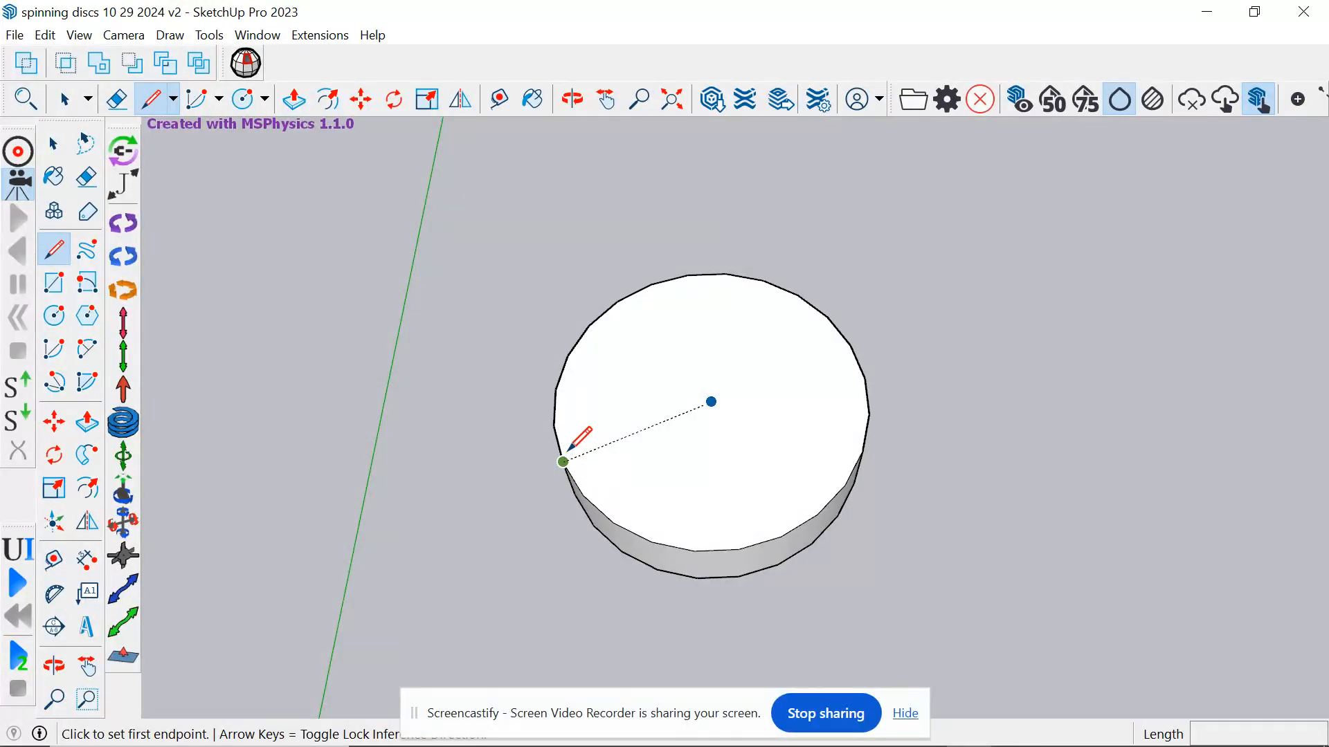
click(712, 401)
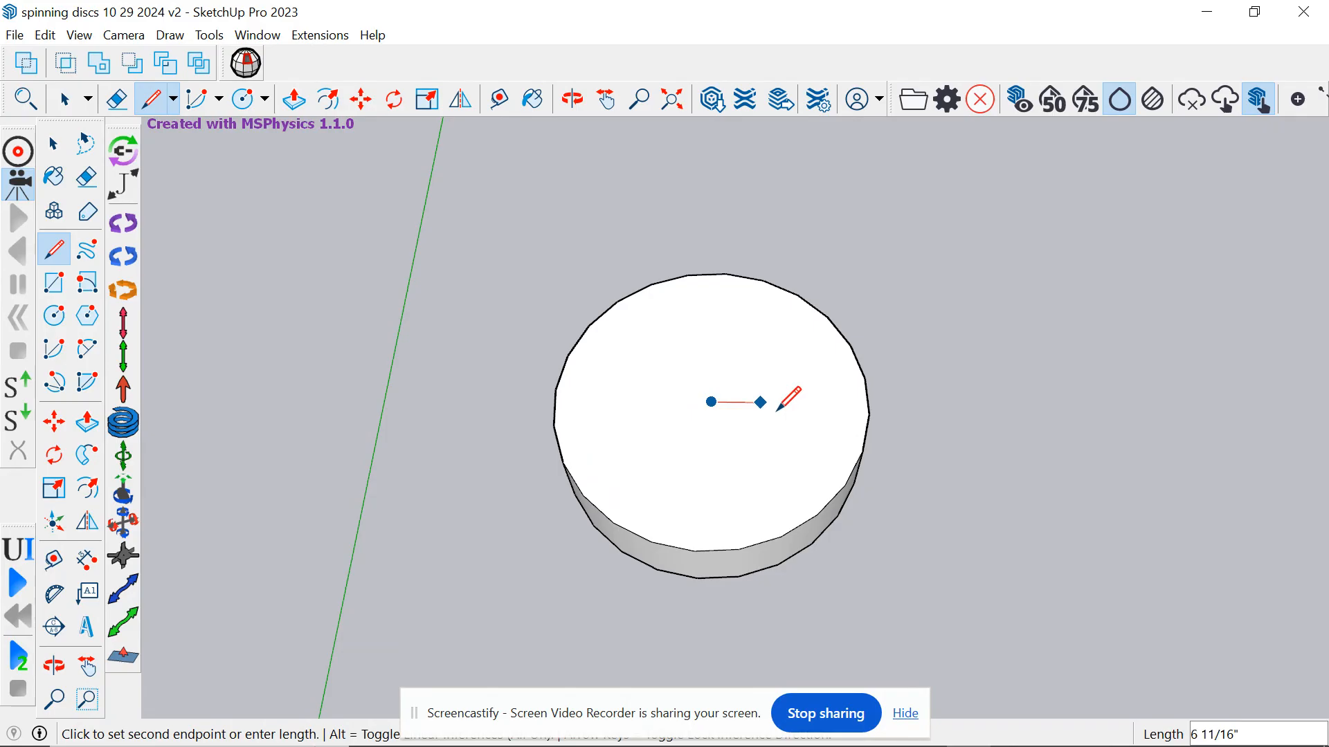
click(868, 402)
click(711, 401)
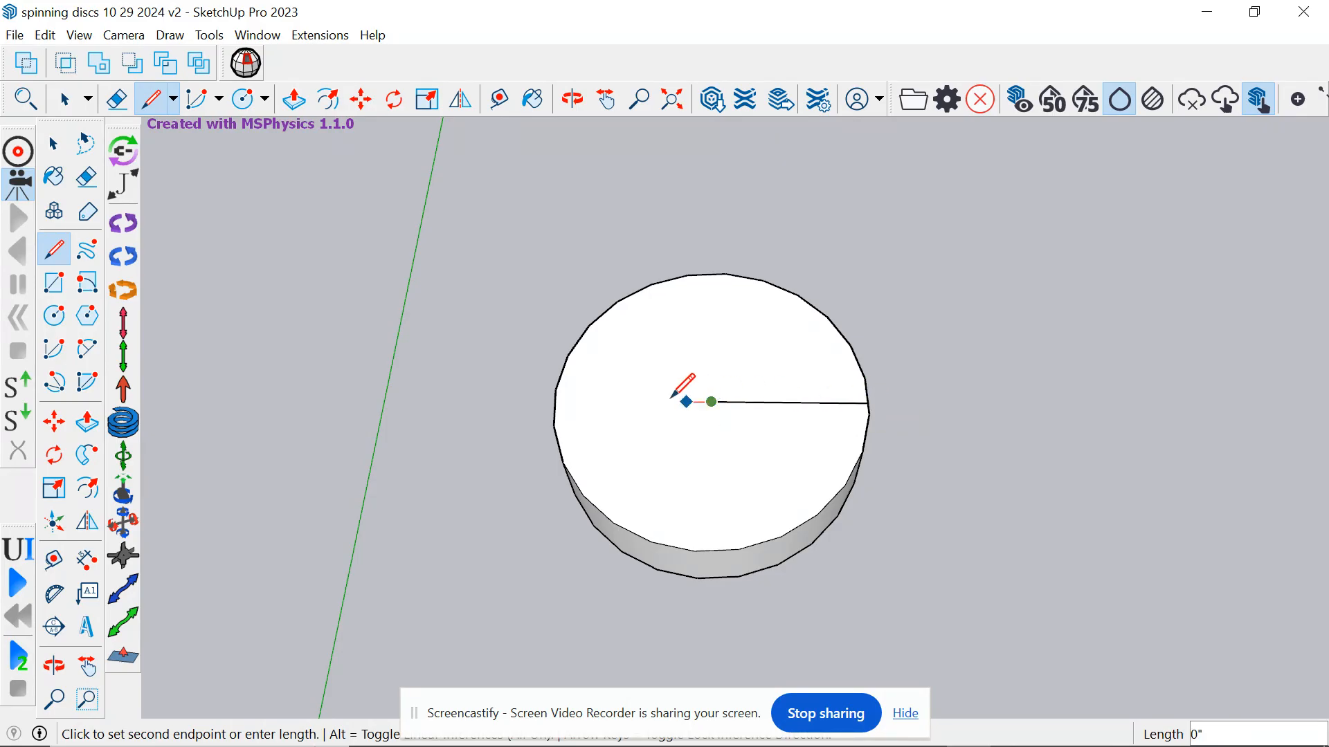
click(556, 400)
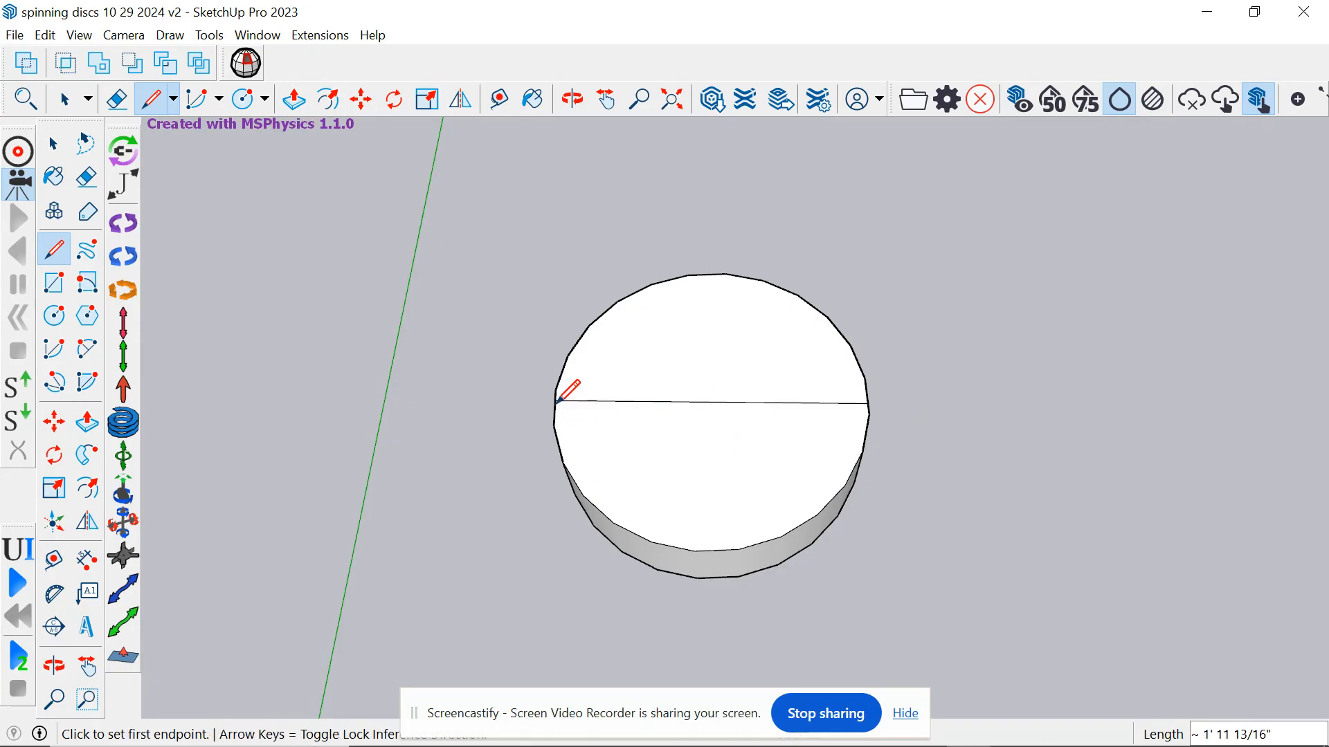
Draw lines from the disc's center to both edges along the green axis, dividing the top face into quarters
click(712, 400)
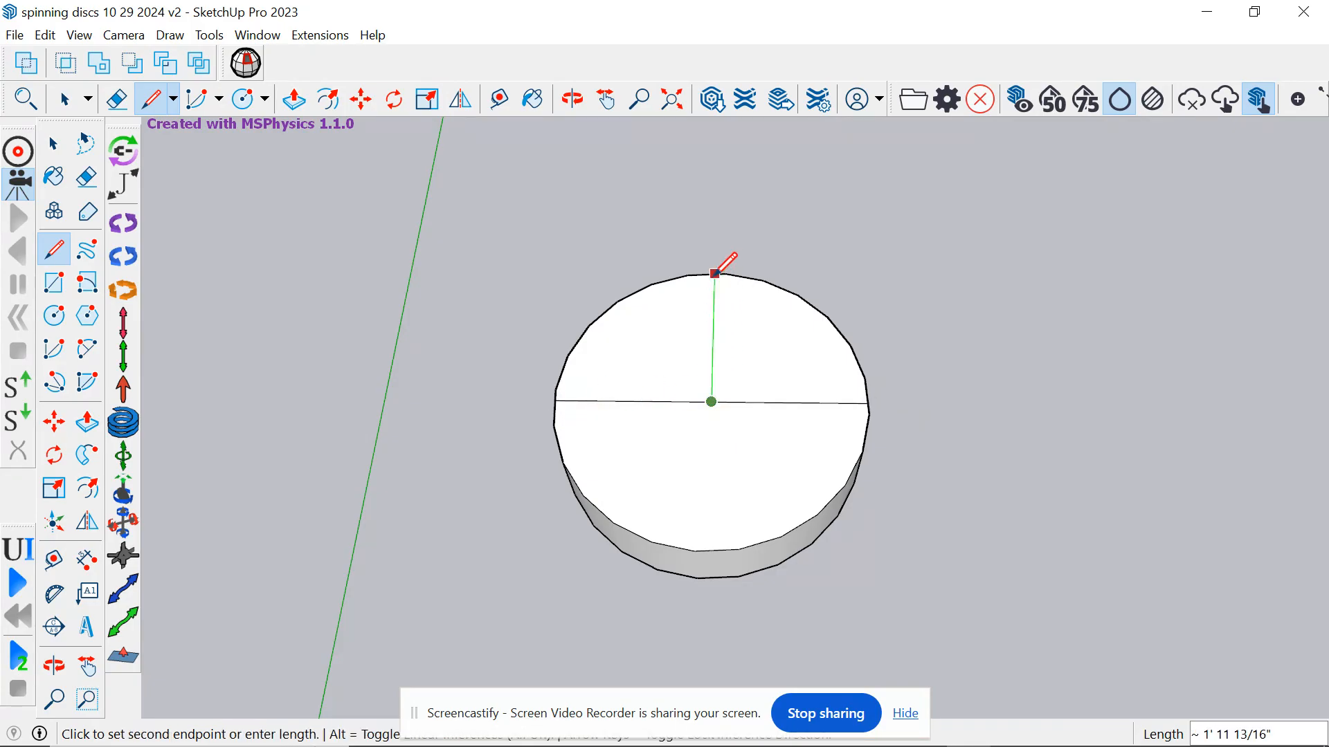
click(716, 274)
click(711, 401)
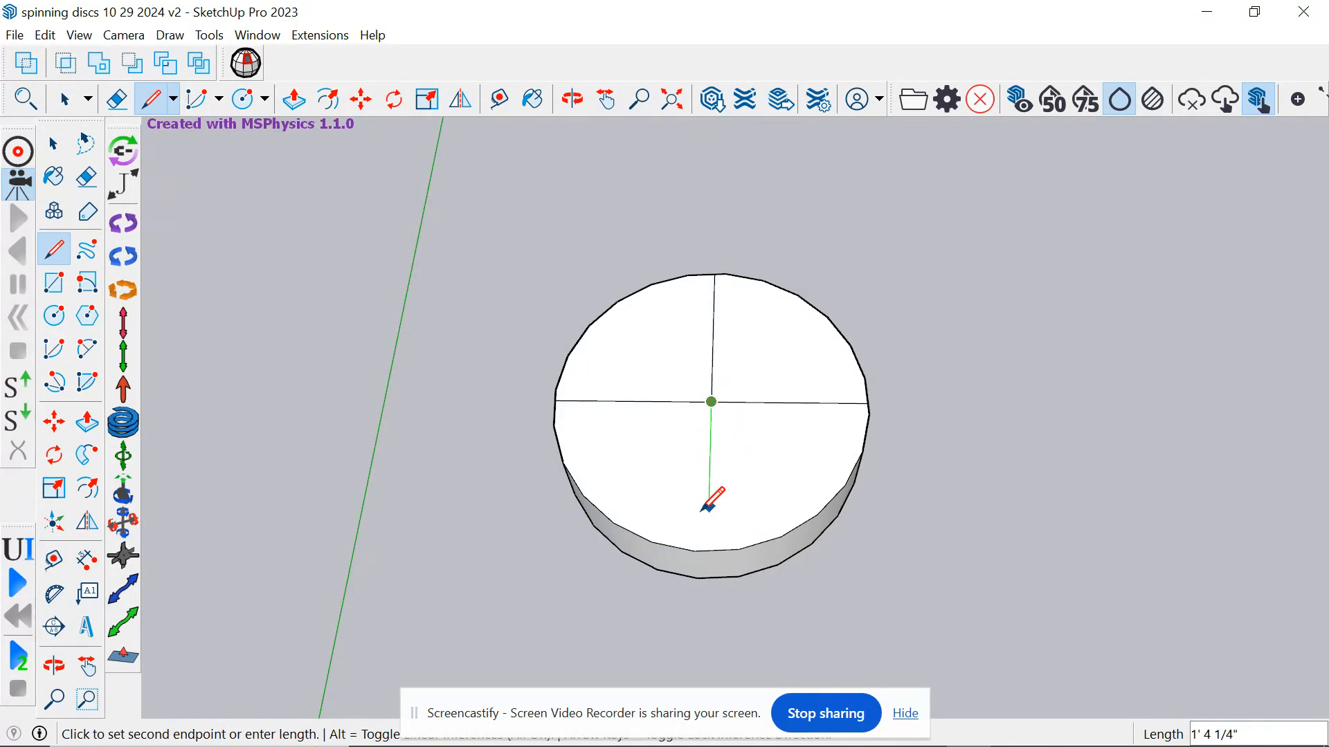
click(707, 551)
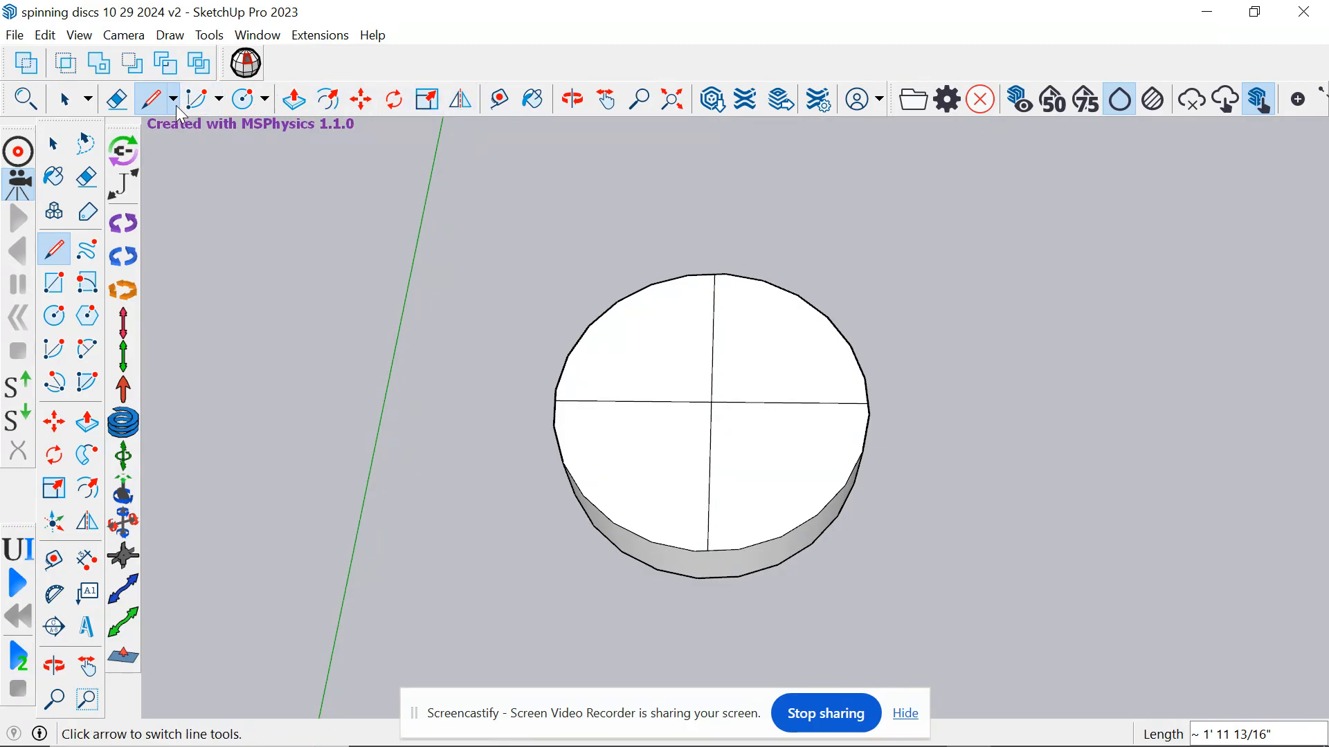
Paint two opposite quarters of the disc's top face with the red Color A05 from the Colors collection
click(533, 99)
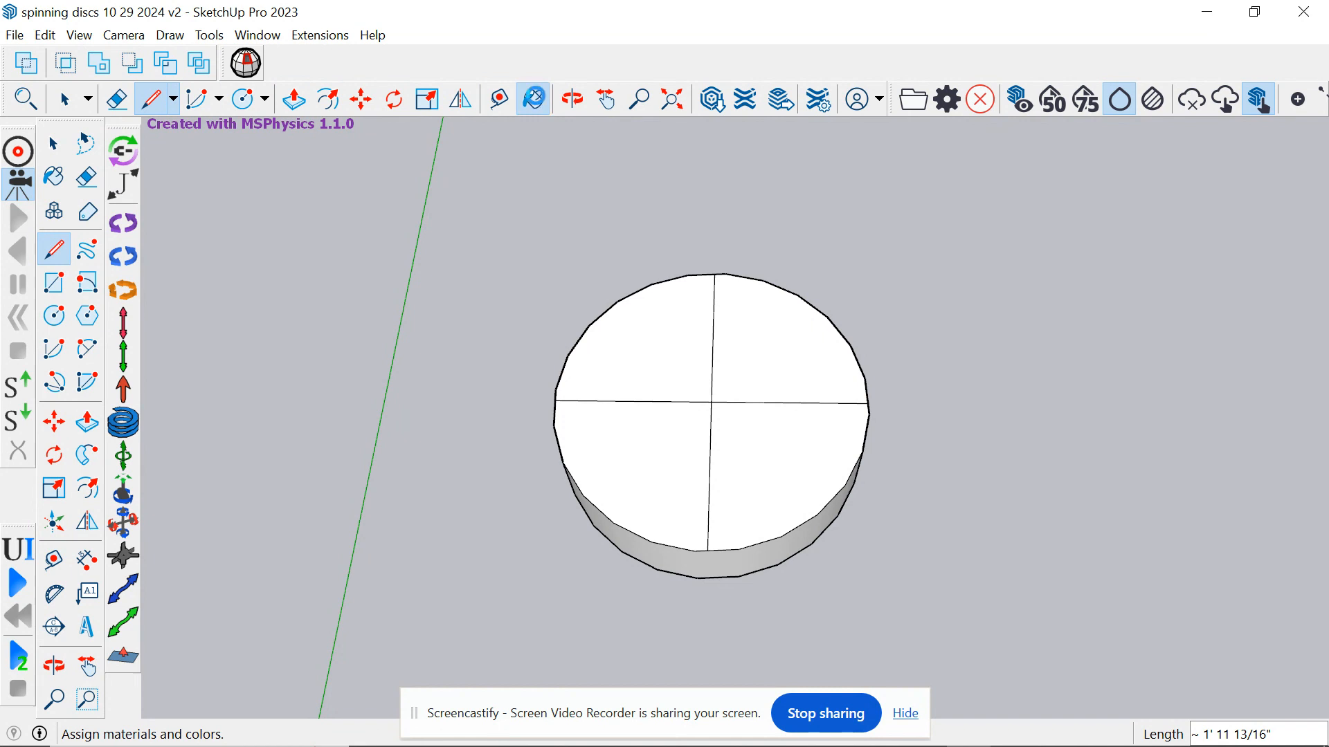
click(1273, 287)
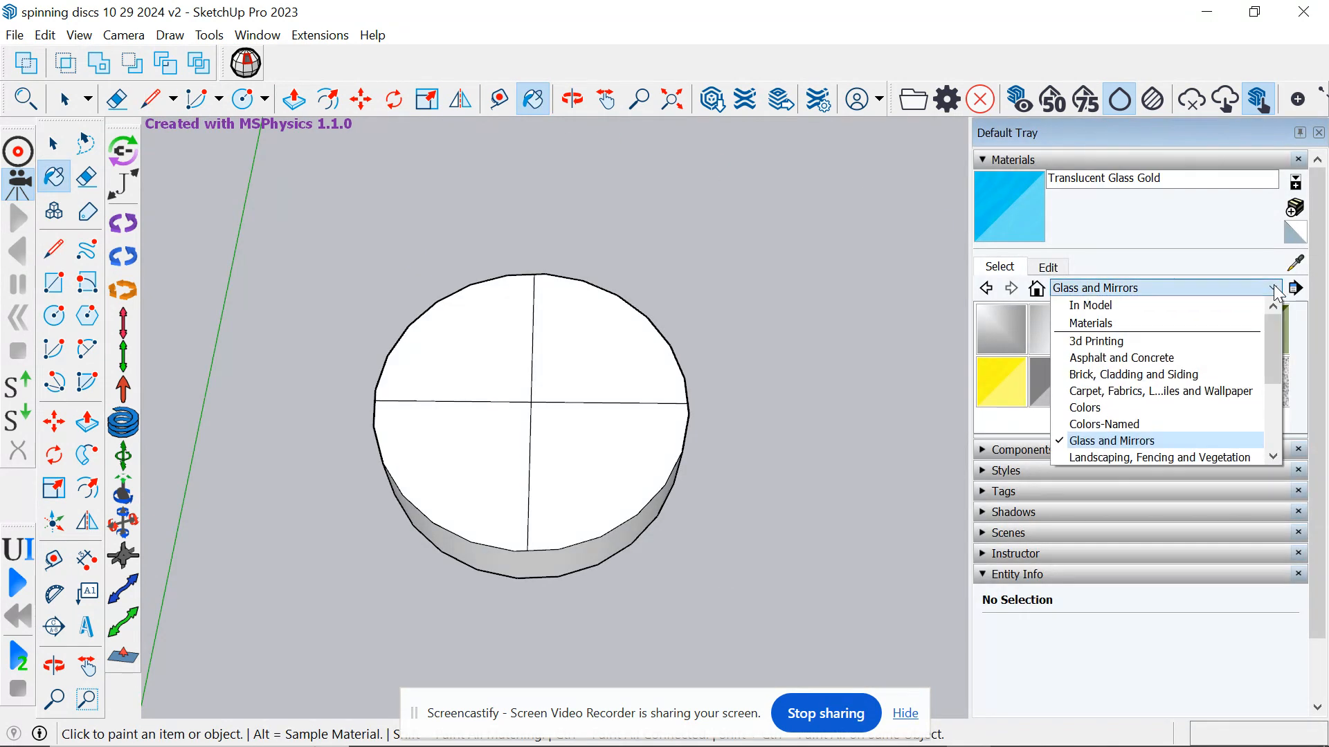
click(1138, 408)
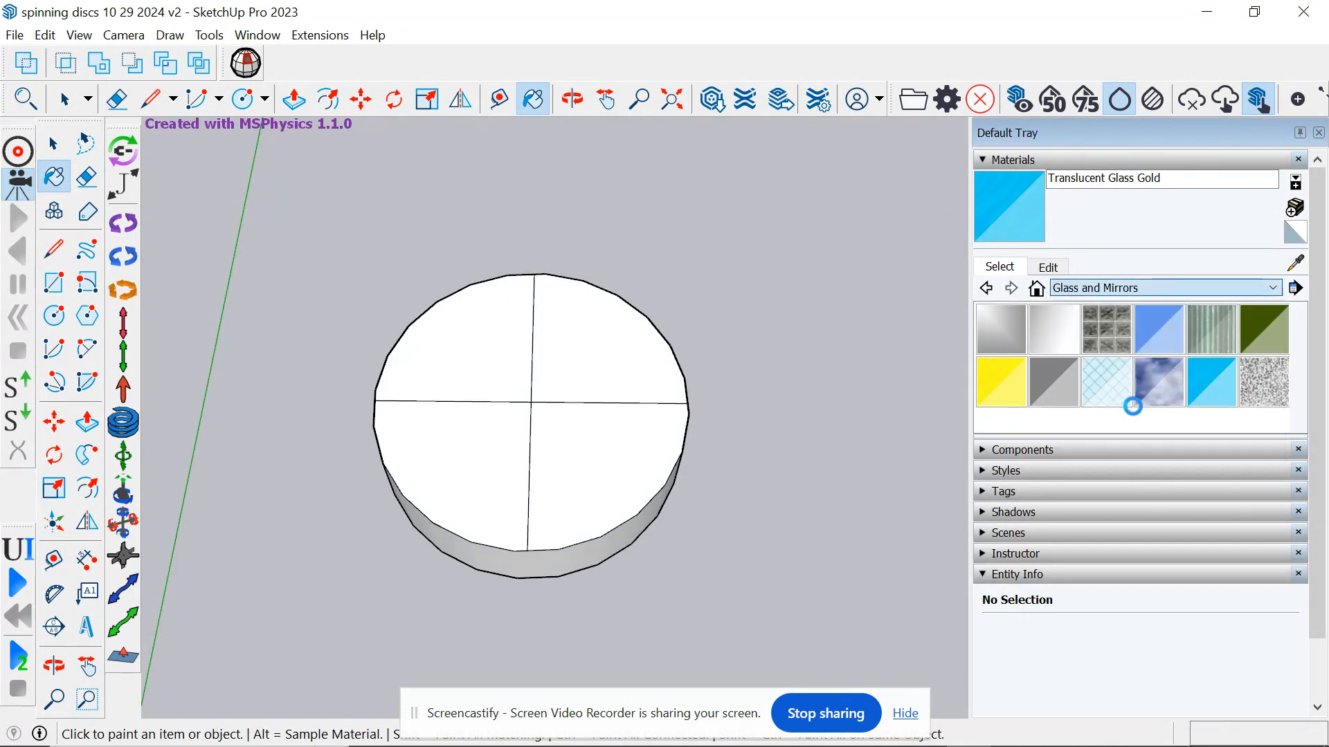
click(1210, 330)
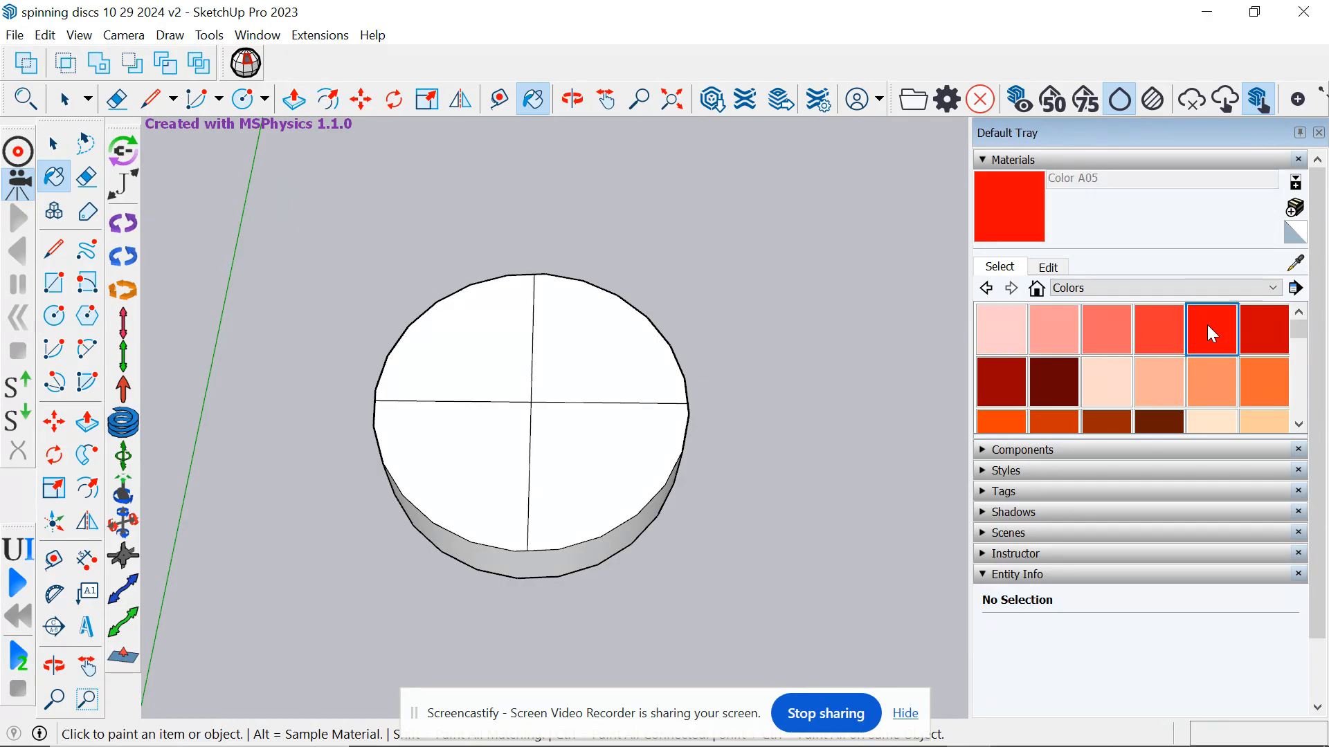
click(634, 358)
click(477, 454)
scroll(823, 476, down, 2)
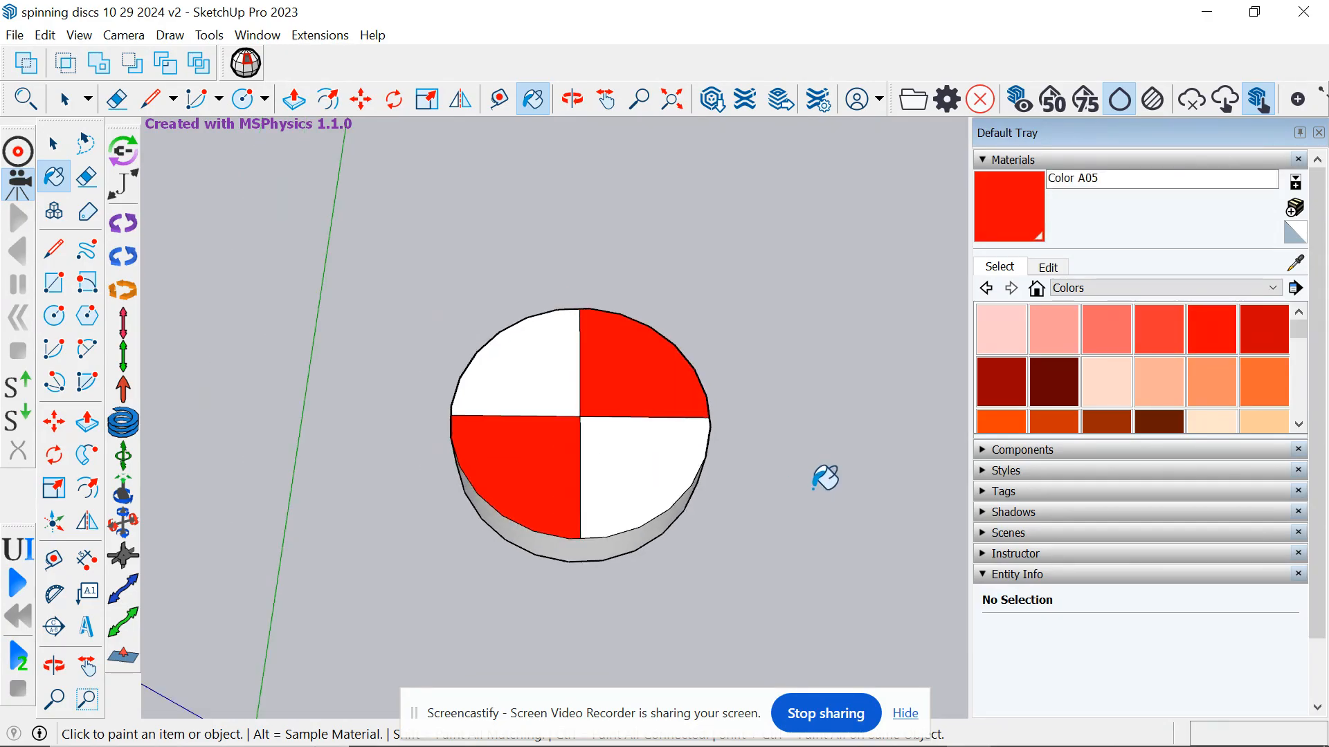
click(1320, 133)
scroll(1009, 377, down, 2)
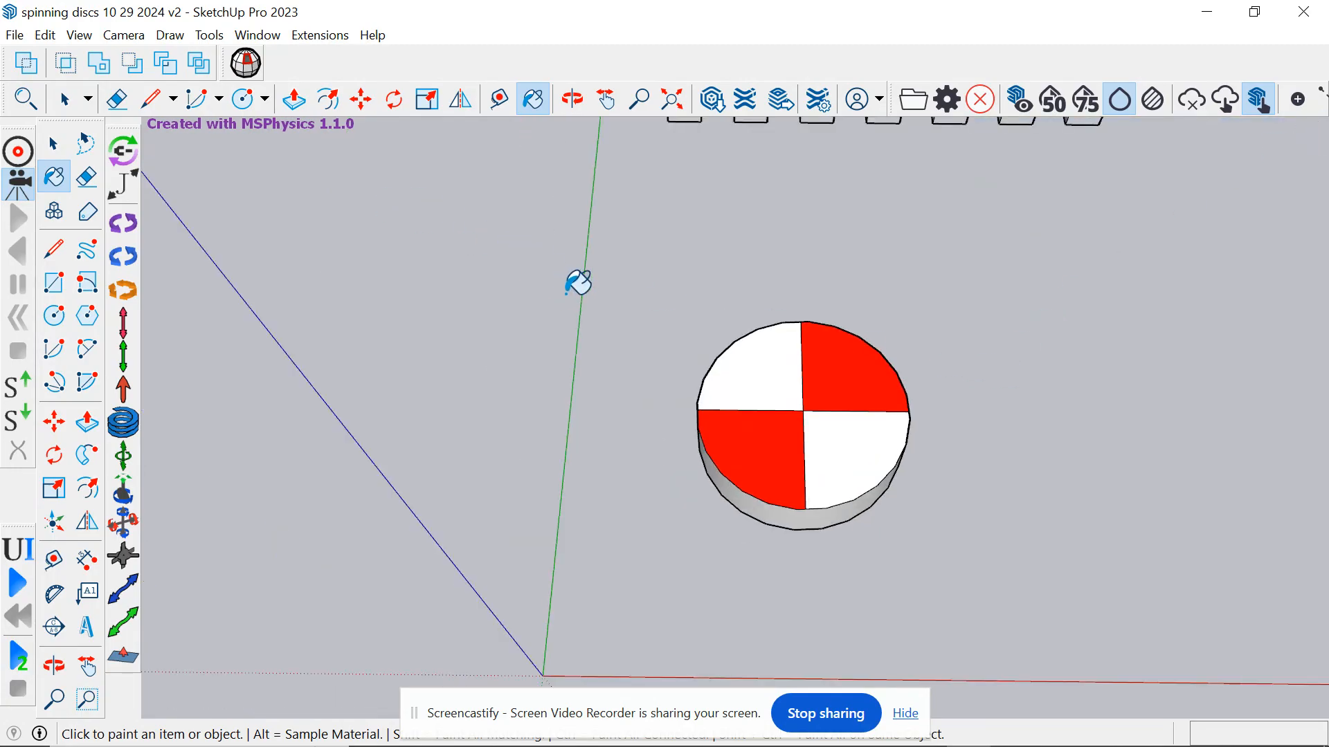
Select the whole disc and make it a group
click(65, 99)
drag(632, 256, 948, 596)
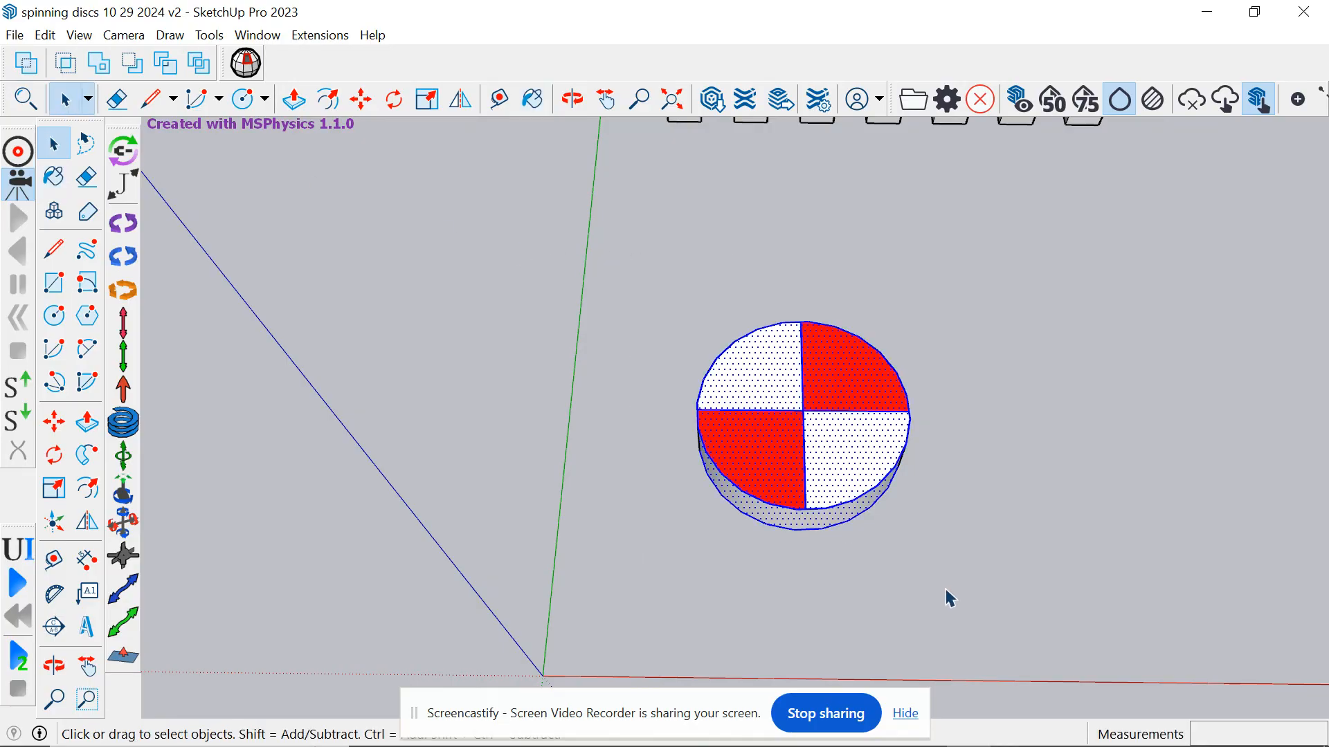
right_click(803, 459)
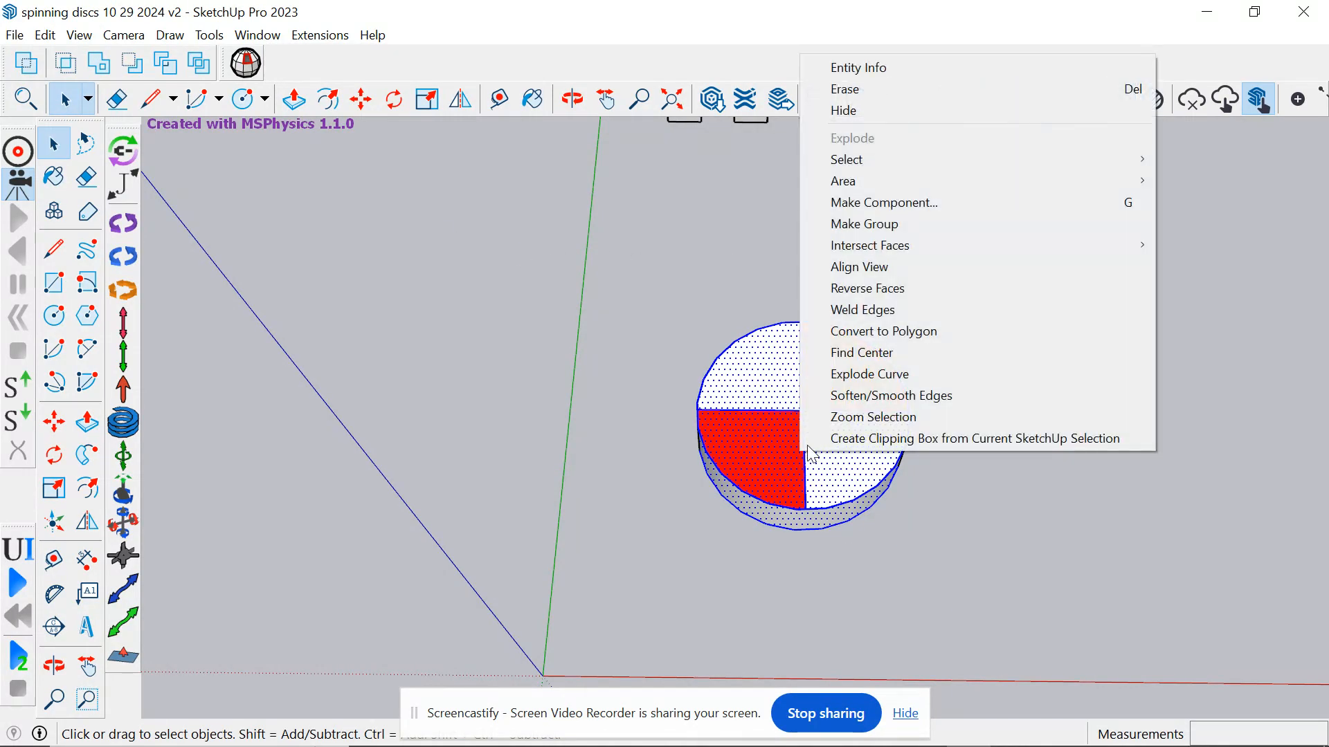
click(859, 226)
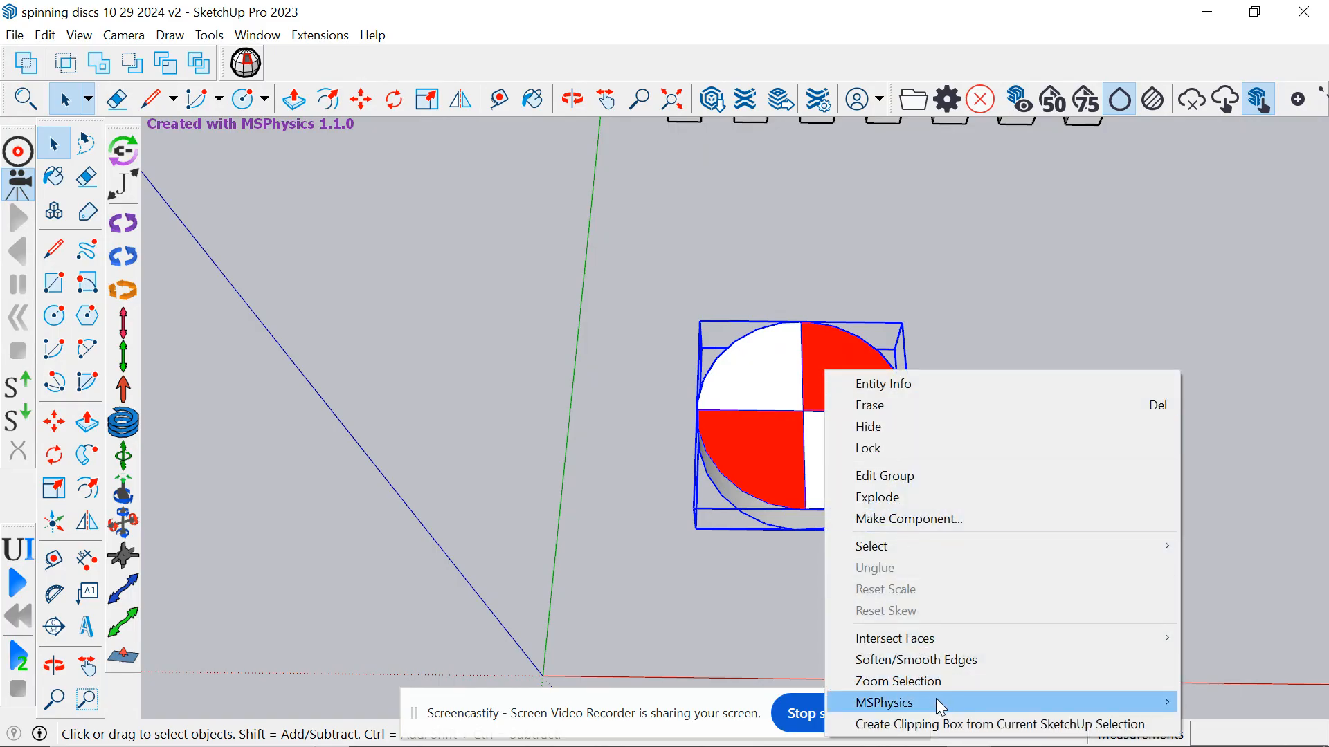
Set the disc group's MSPhysics collision shape to Convex Hull
mouse_move(939, 701)
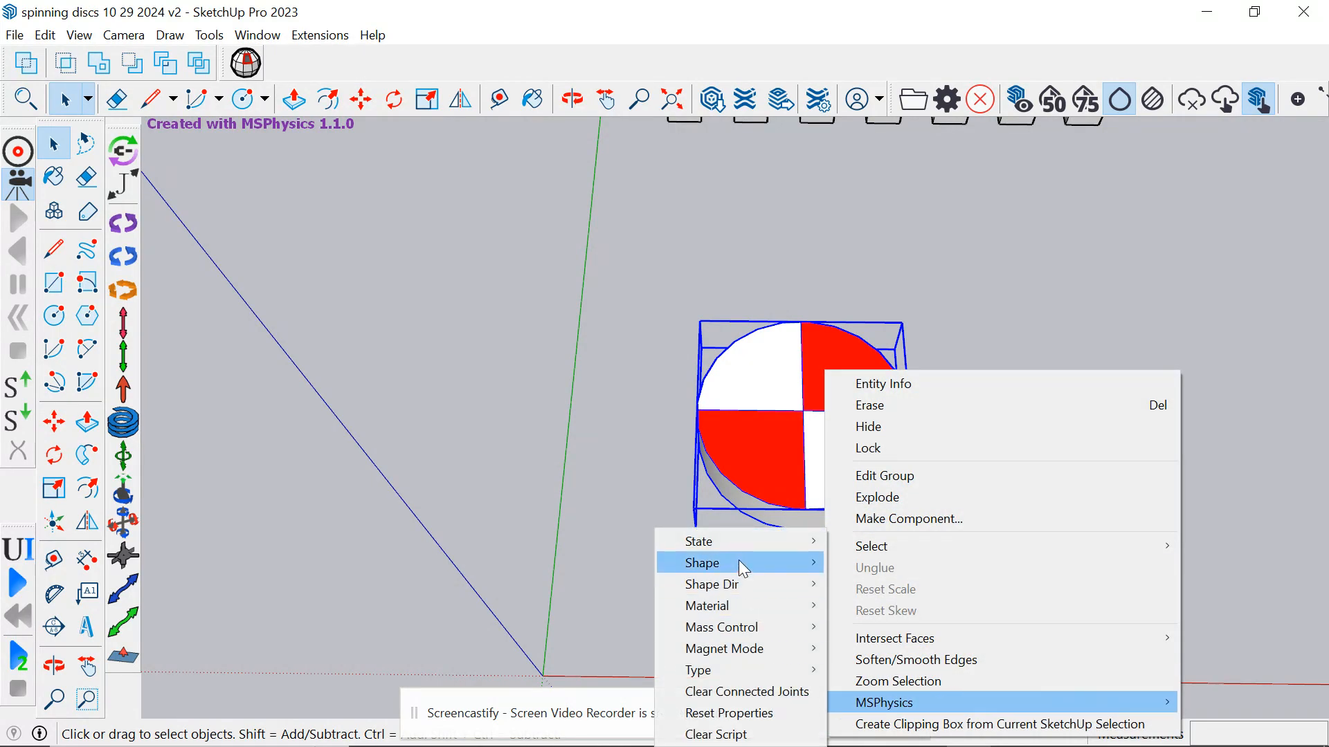
mouse_move(739, 562)
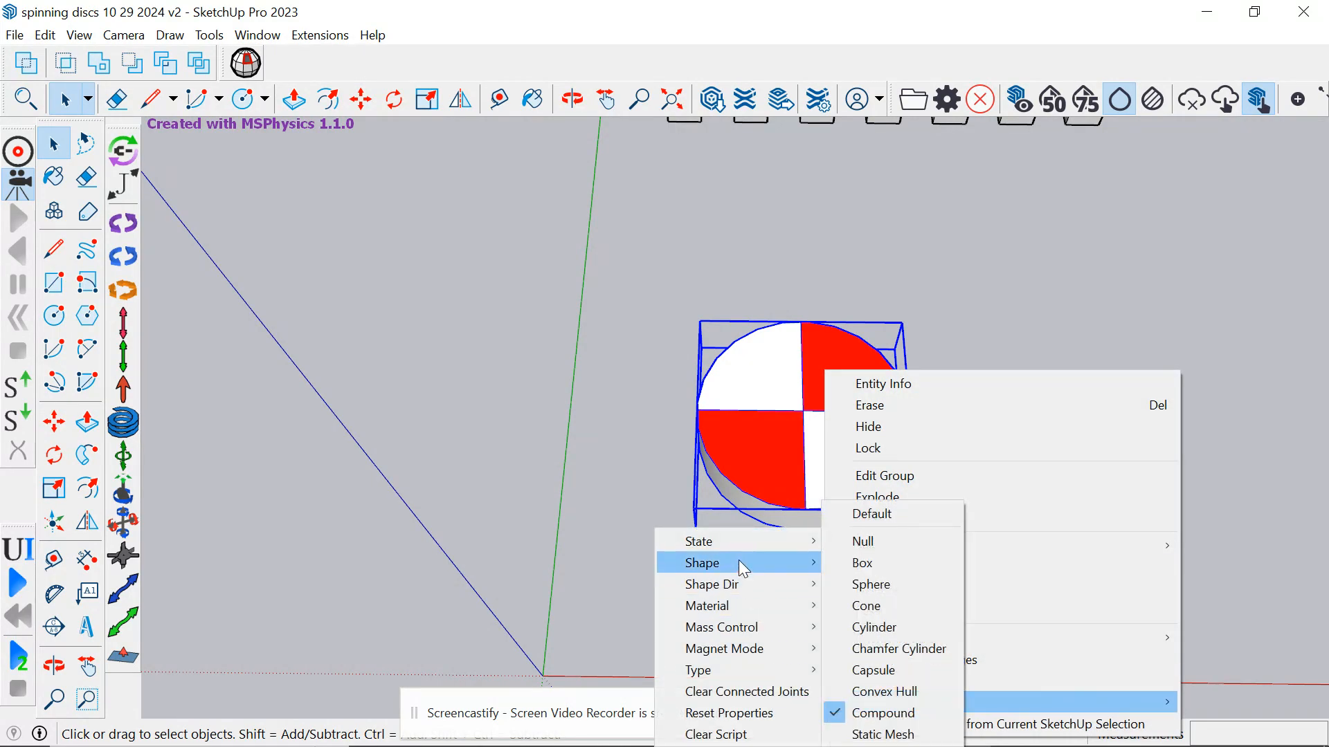
click(891, 690)
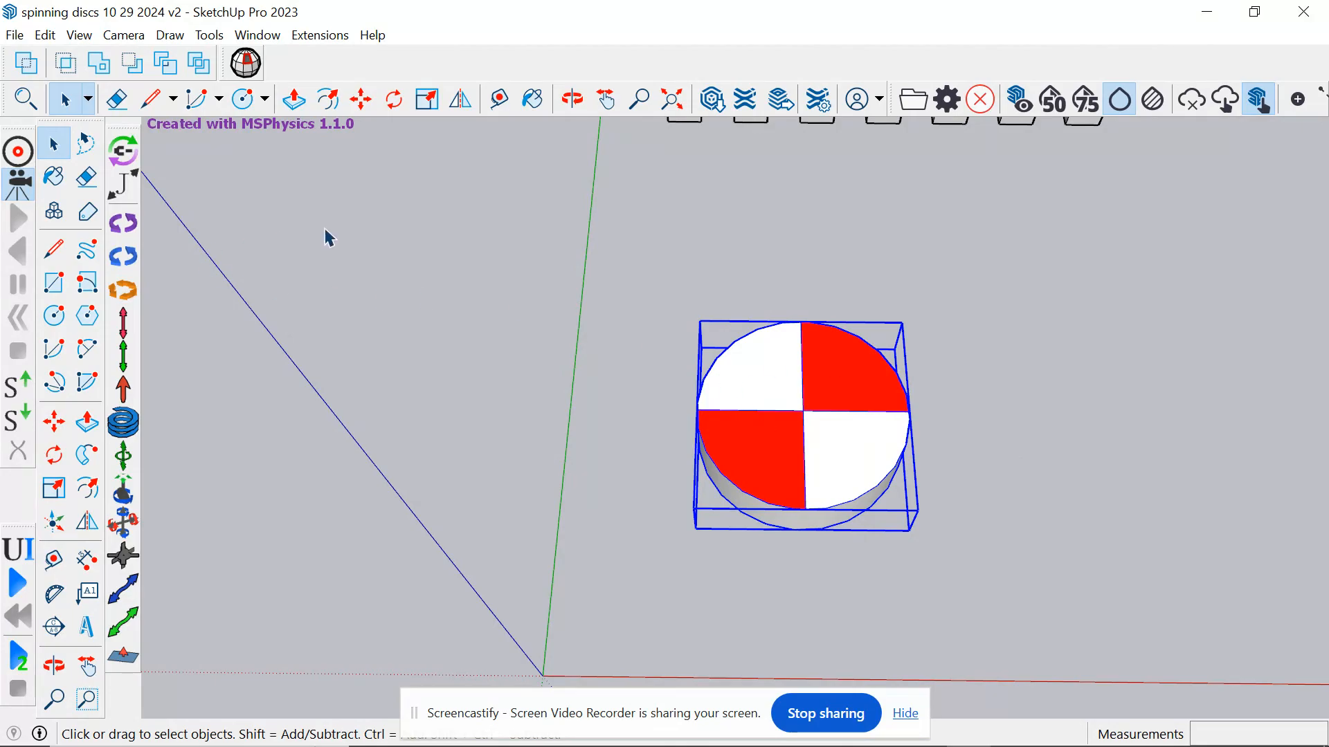
Copy the disc group 6' along the red axis with the Move tool
click(360, 100)
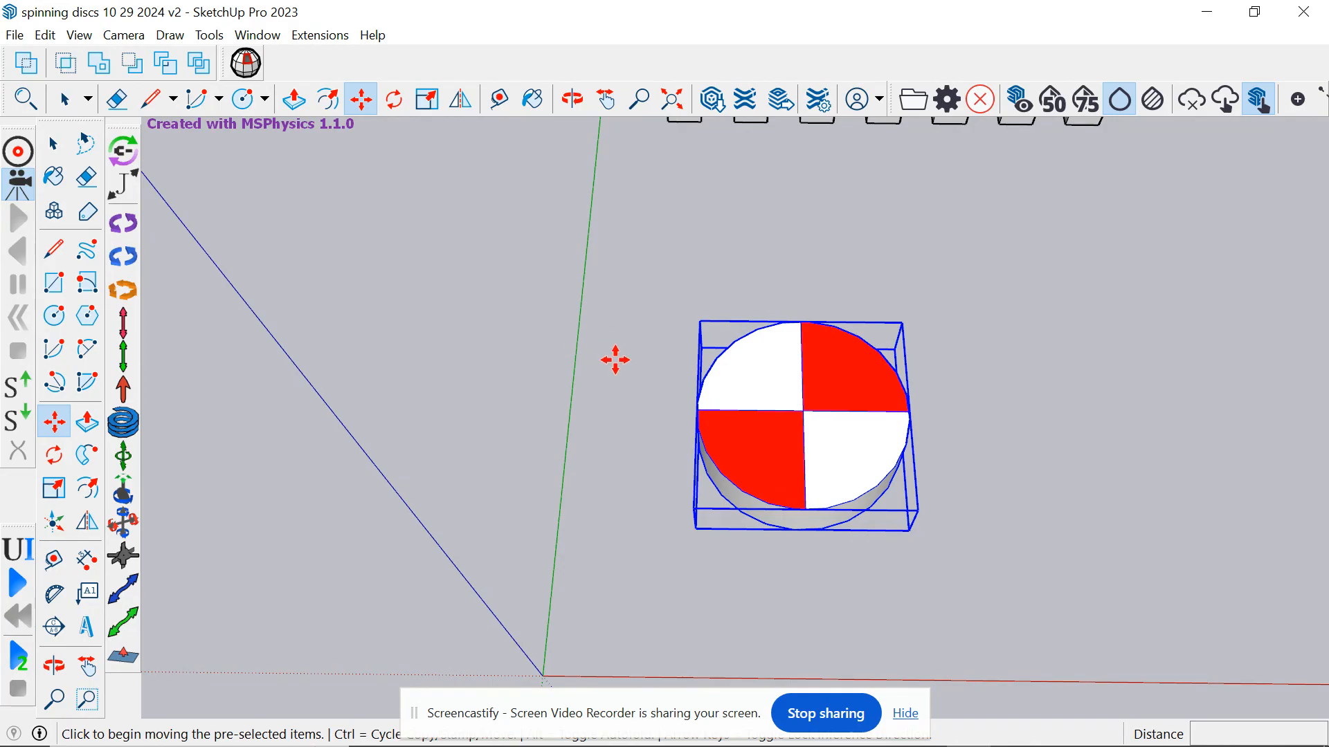
key(ctrl)
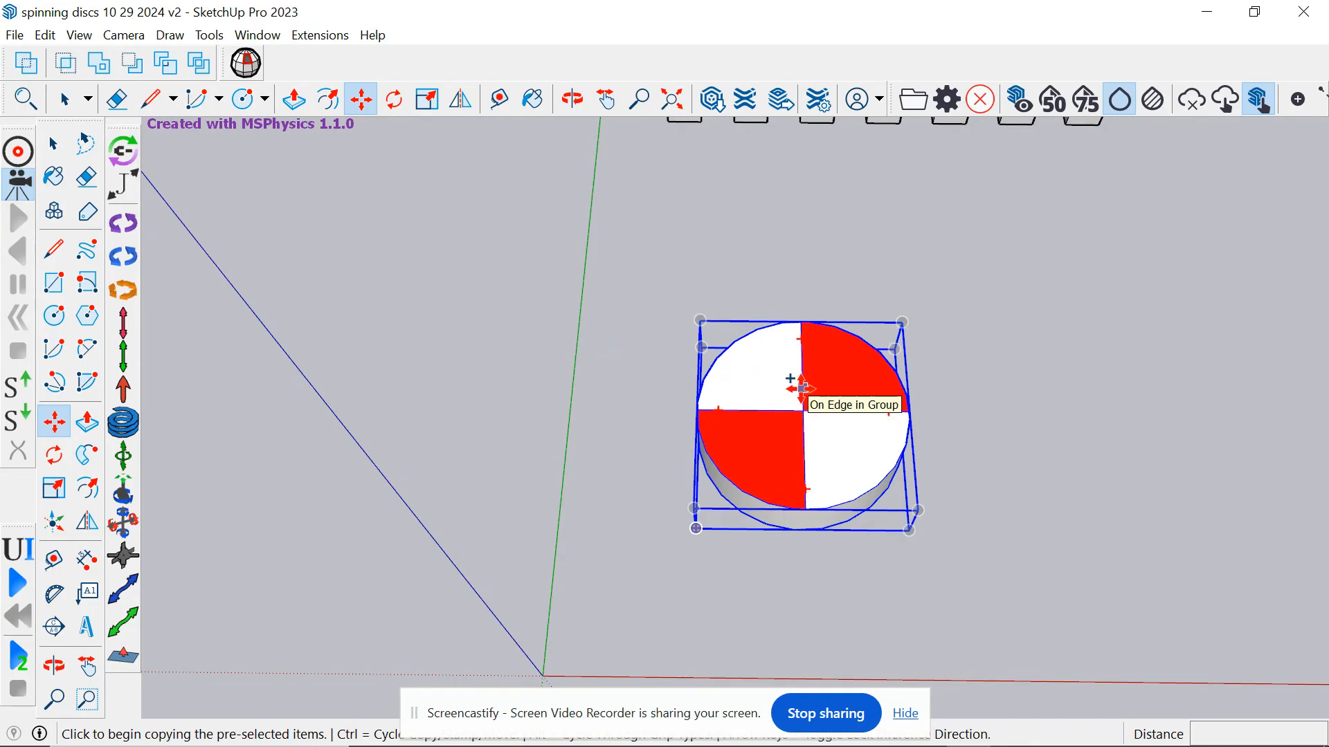
click(827, 388)
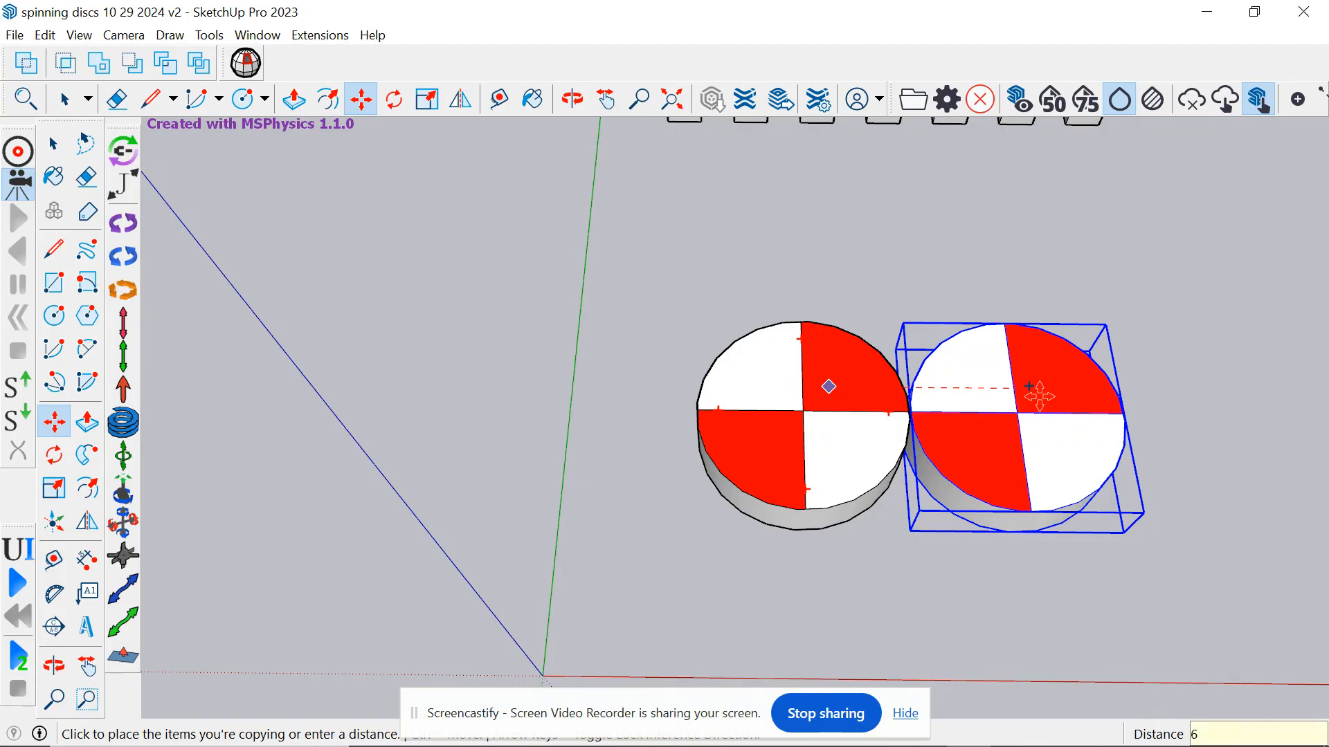
key(Return)
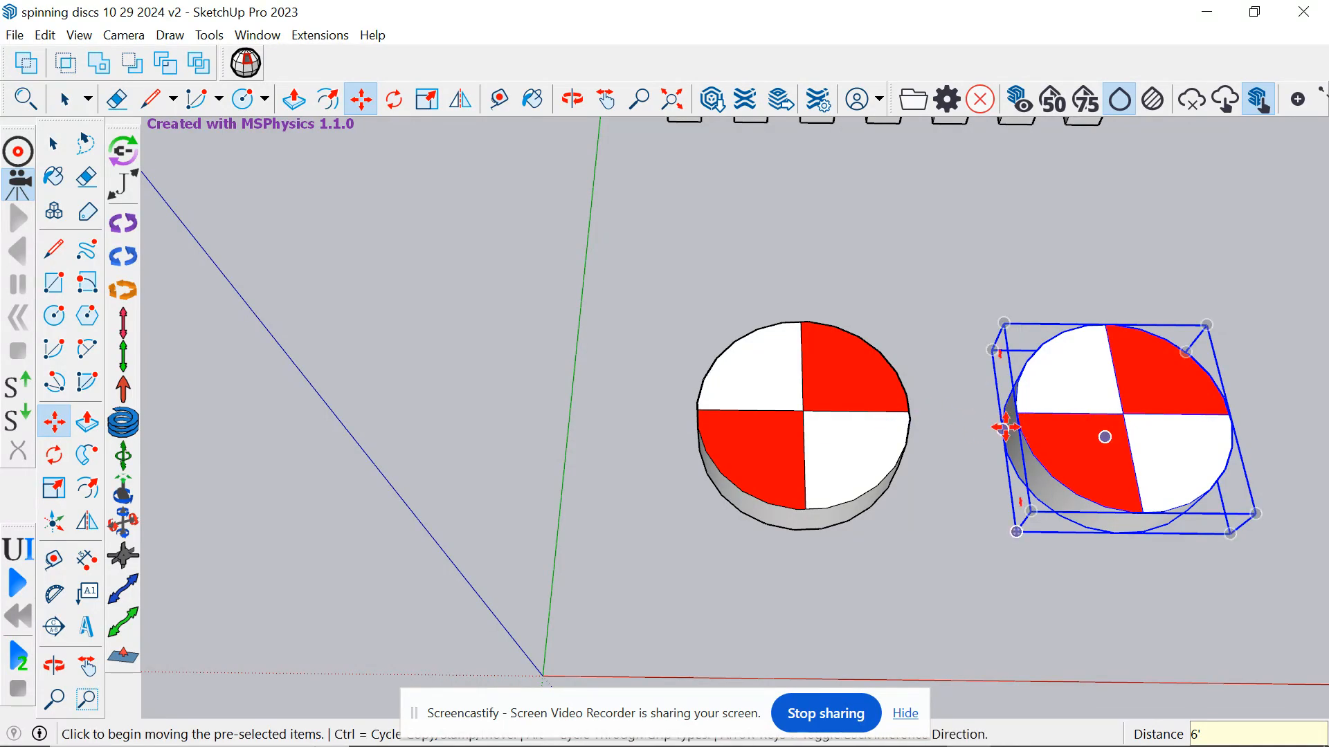
Run the physics simulation with both discs, then reset it
scroll(854, 424, down, 3)
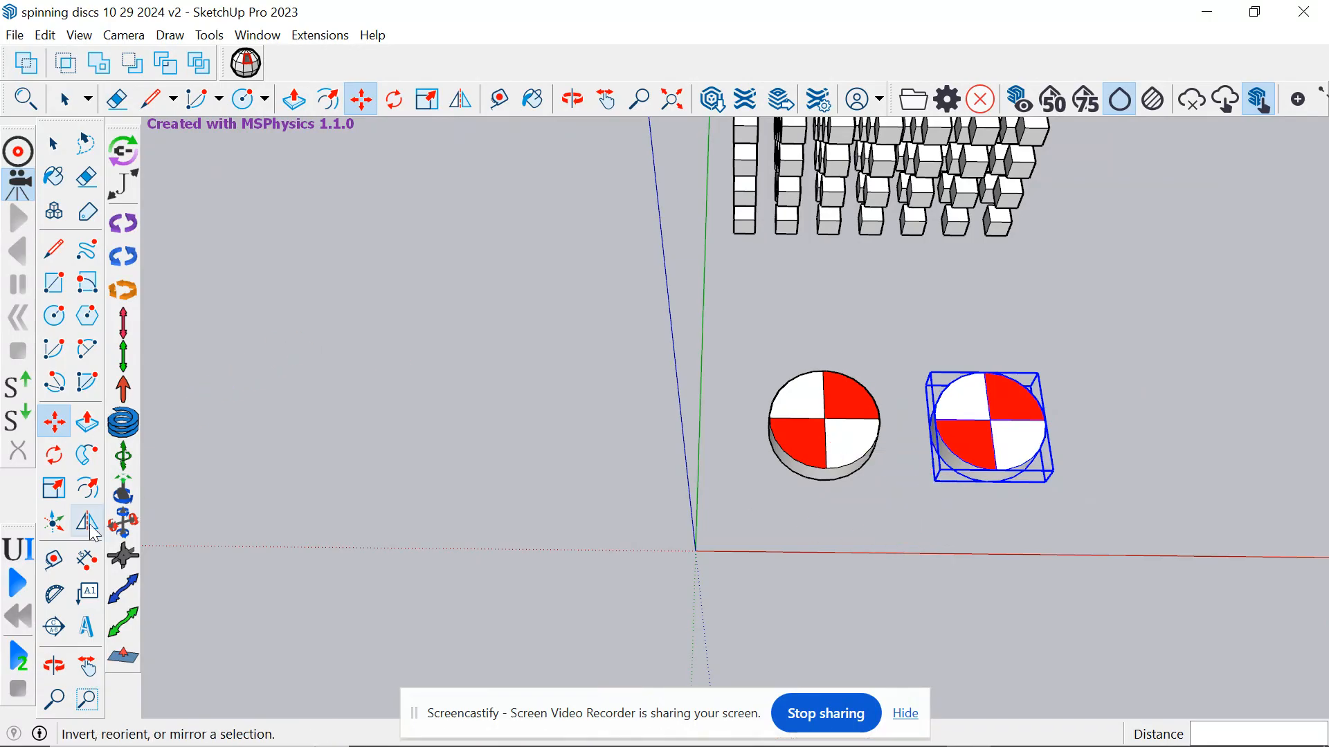
click(17, 583)
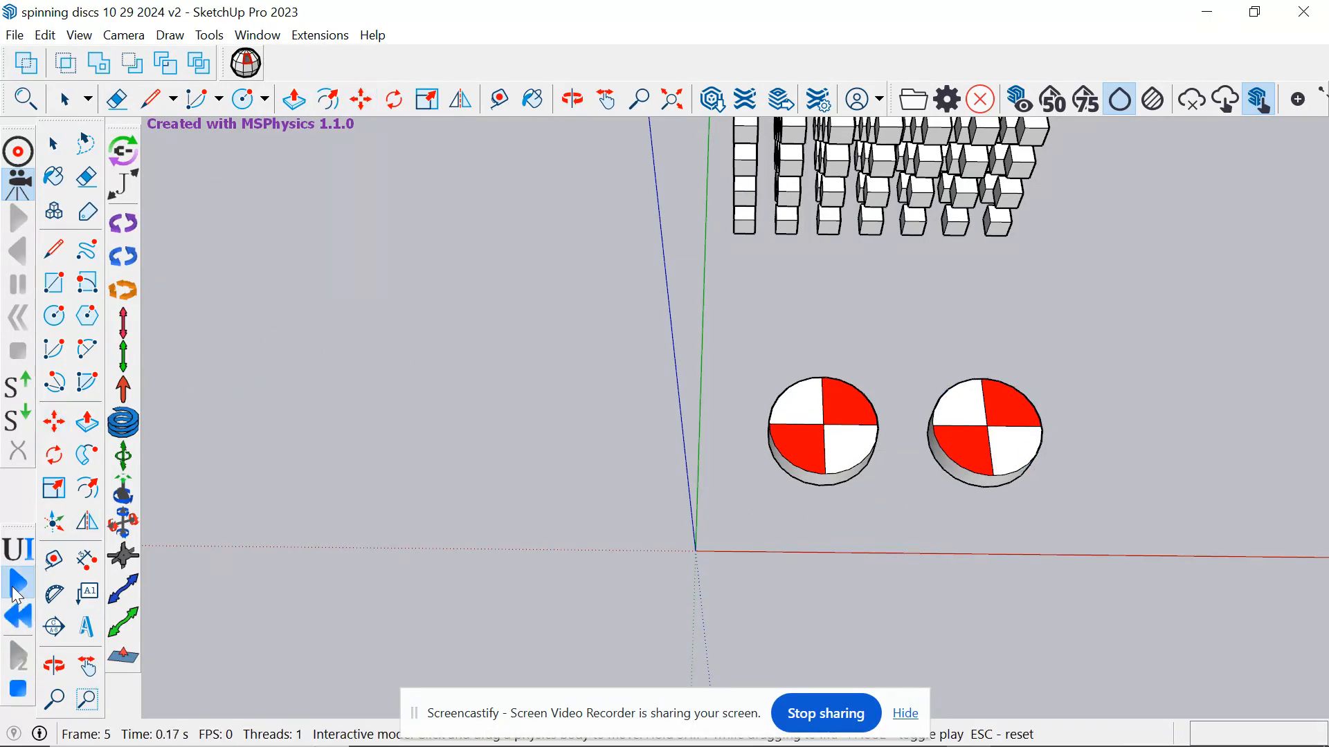
click(21, 622)
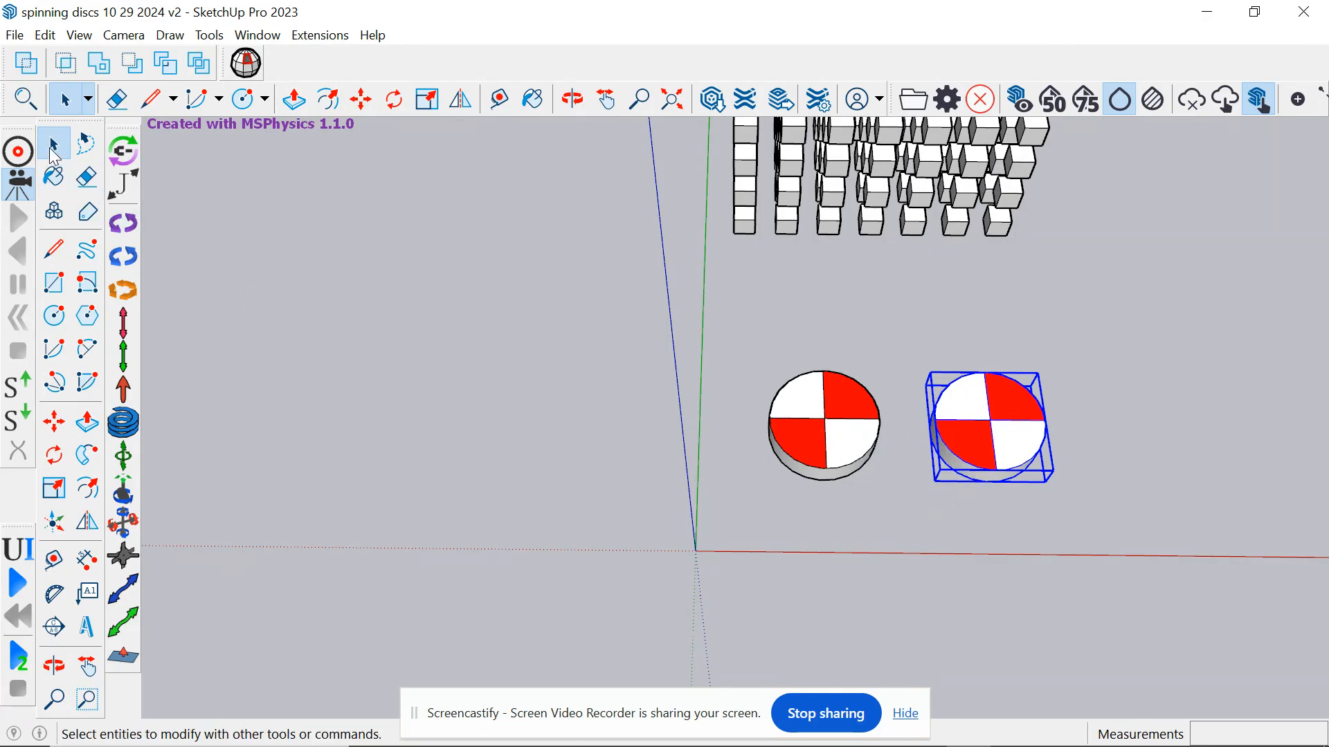
Place an MSPhysics motor at the top center of the original disc, pointing up along the blue axis
click(515, 335)
scroll(1016, 429, up, 3)
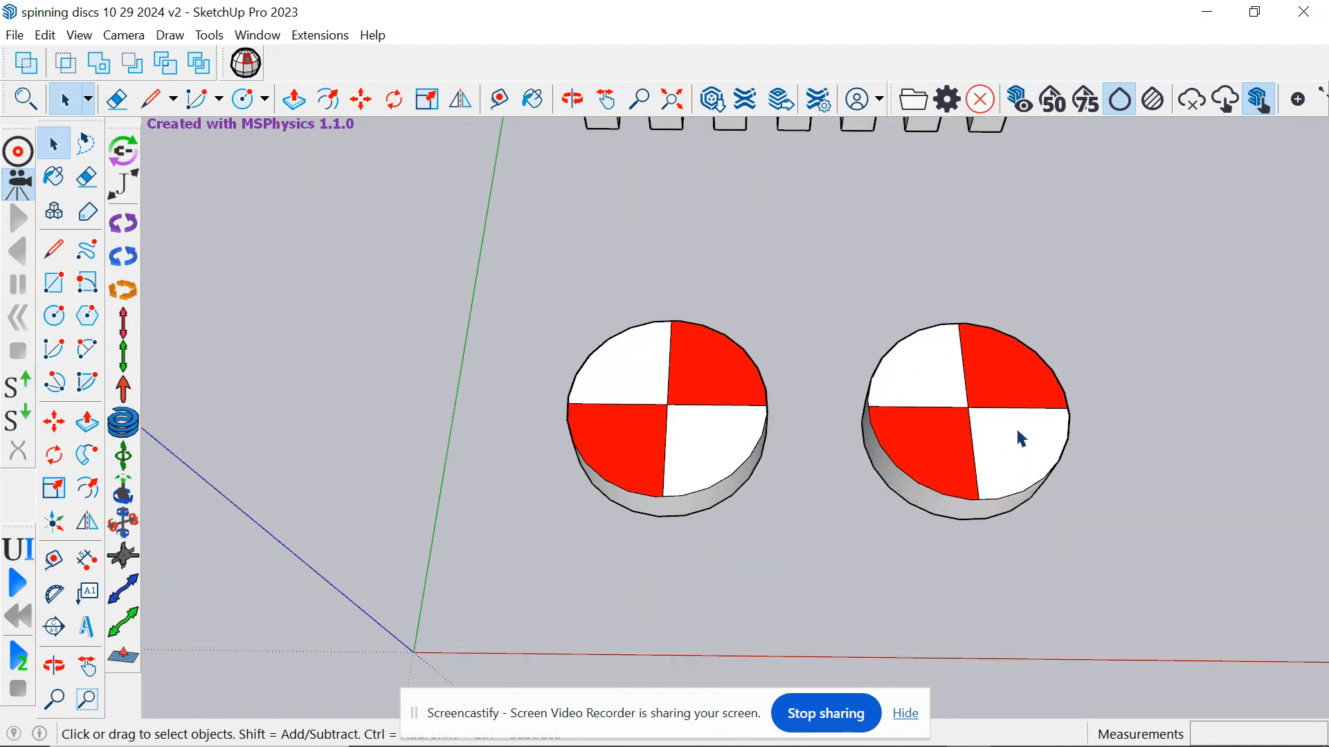
scroll(1016, 426, up, 1)
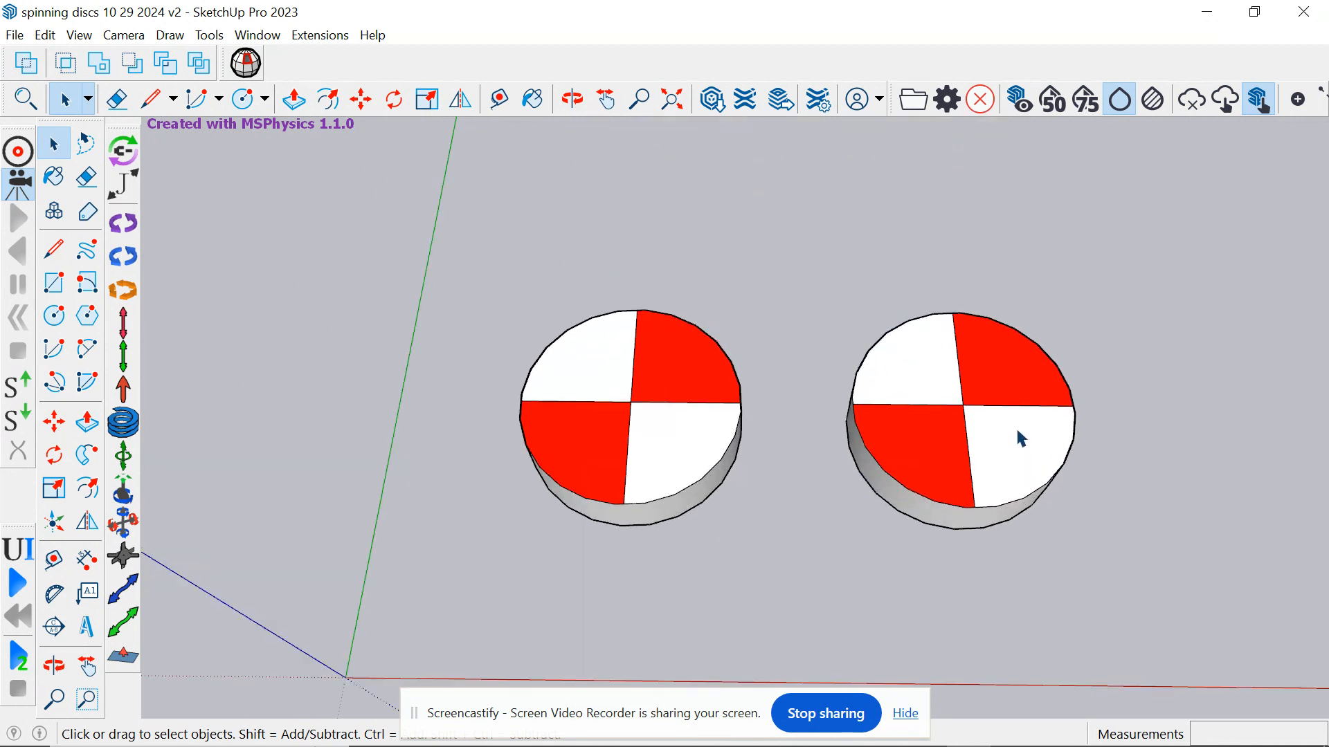
click(125, 263)
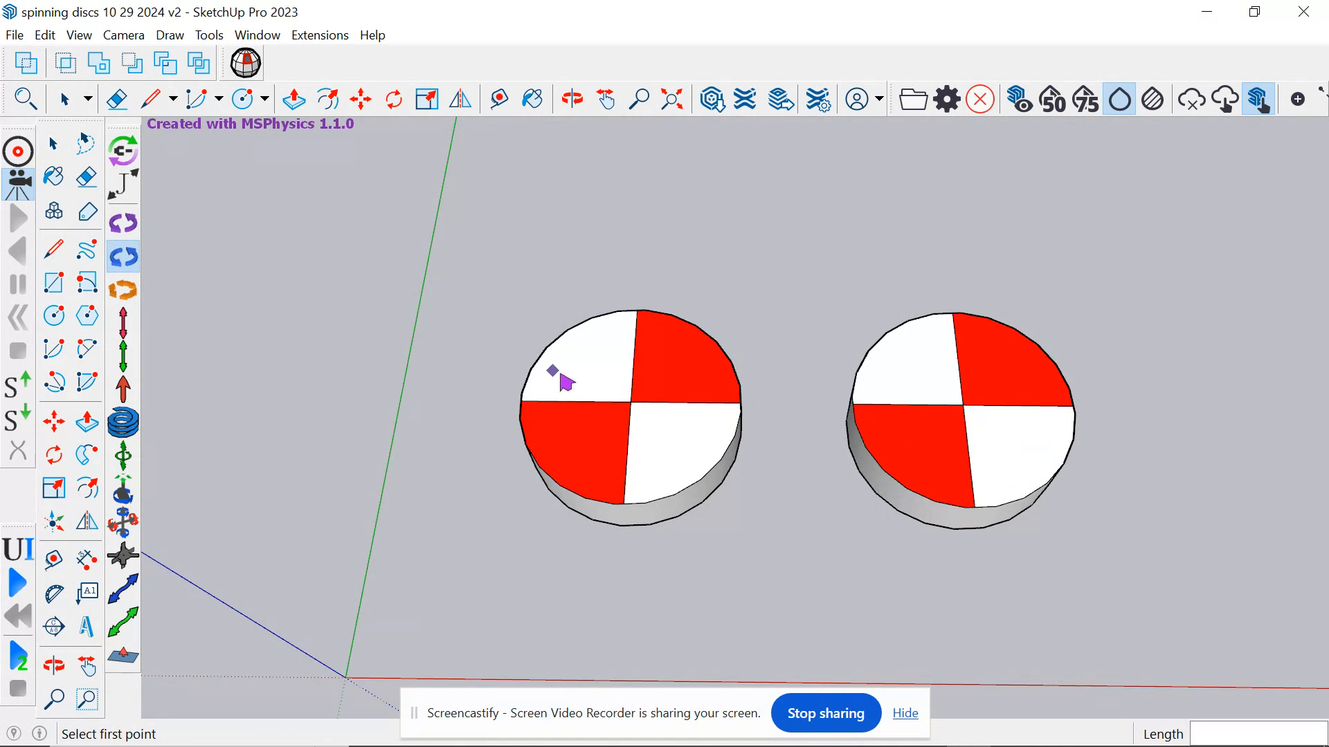
click(631, 402)
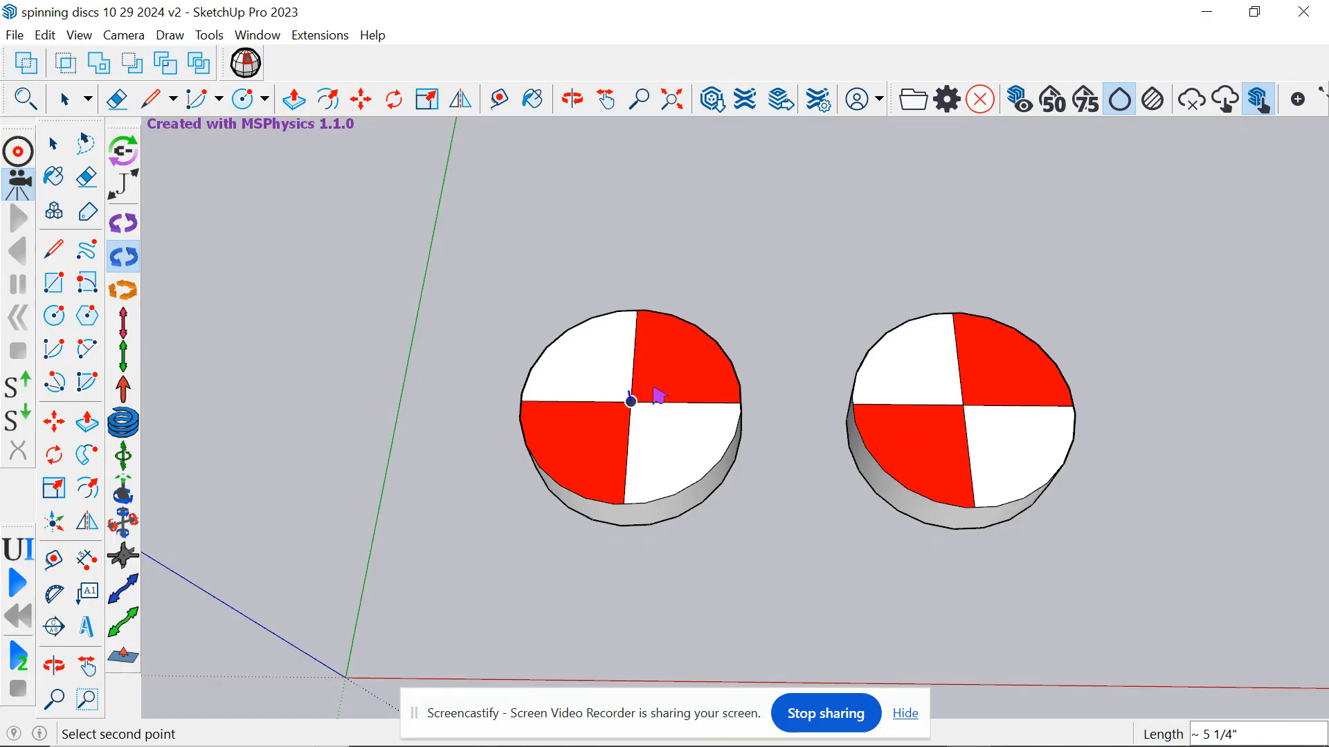
click(582, 254)
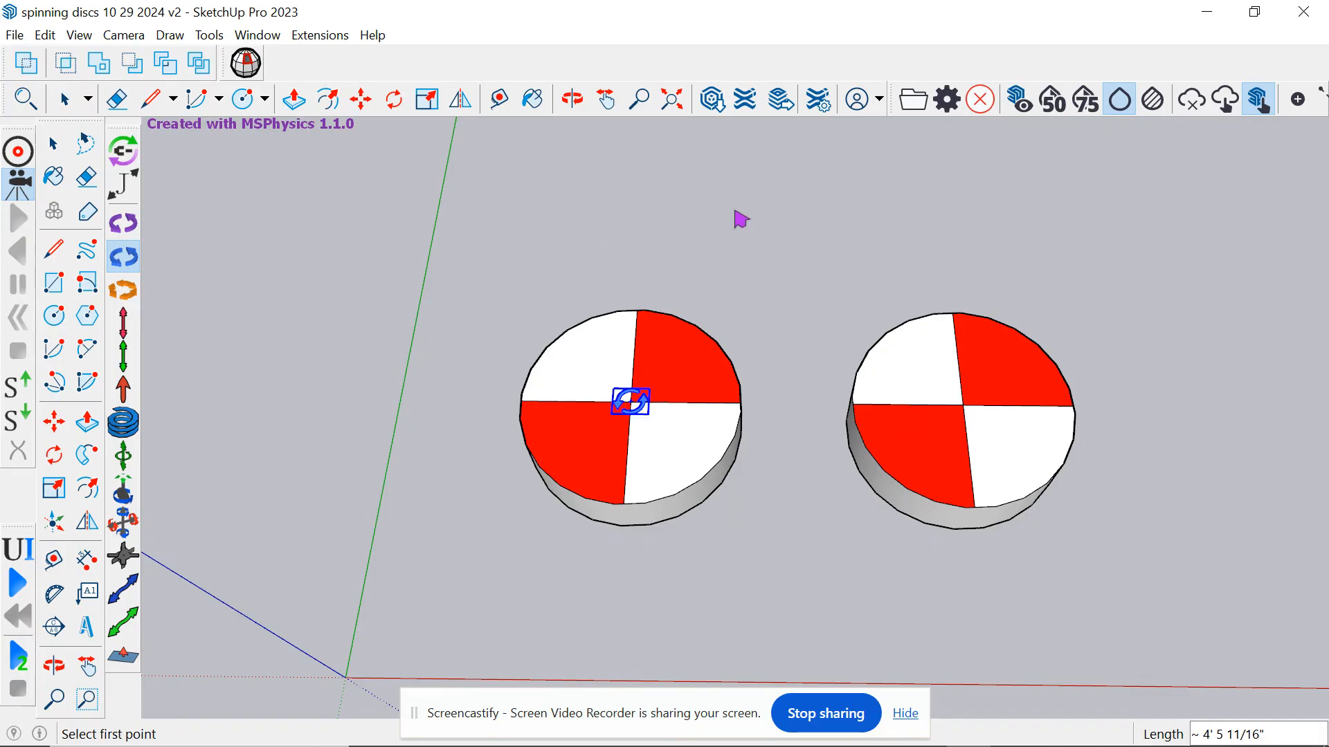
Place a second motor at the copied disc's top center, pointing down the blue axis, and test the simulation before resetting it
click(129, 253)
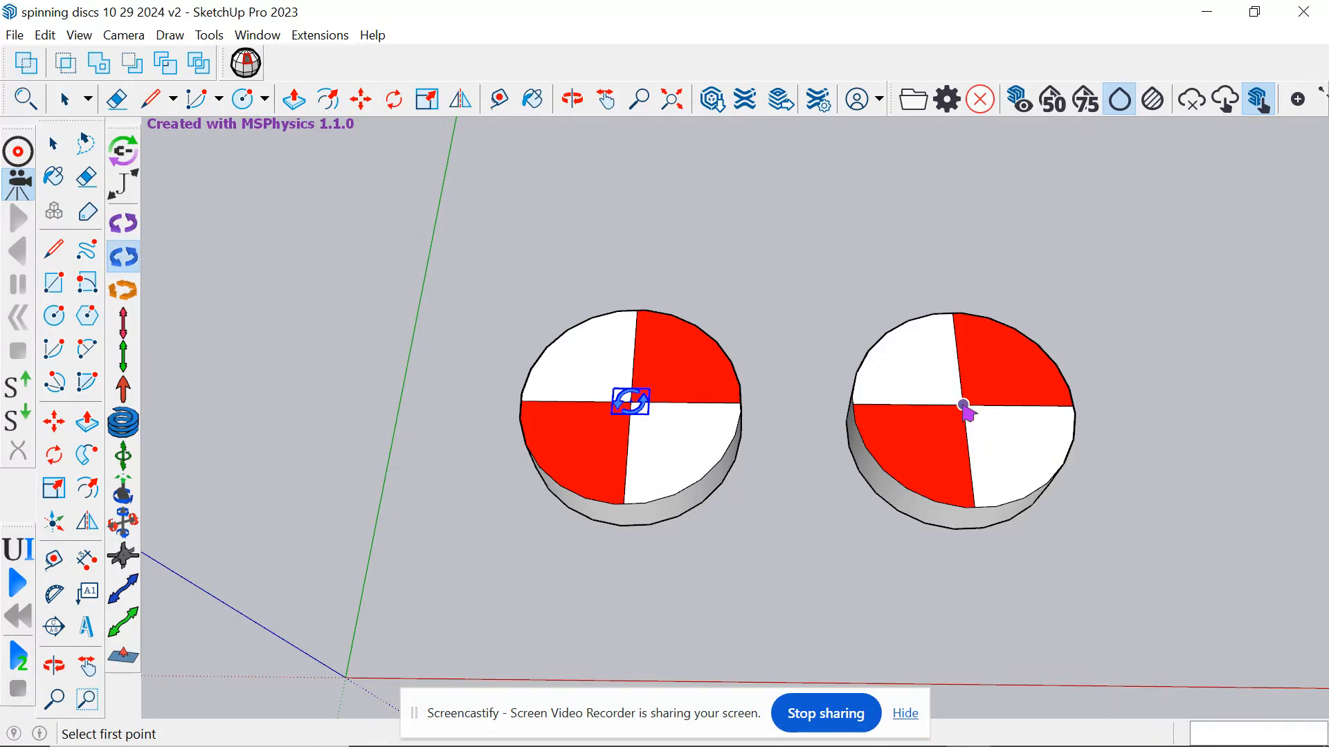
click(964, 405)
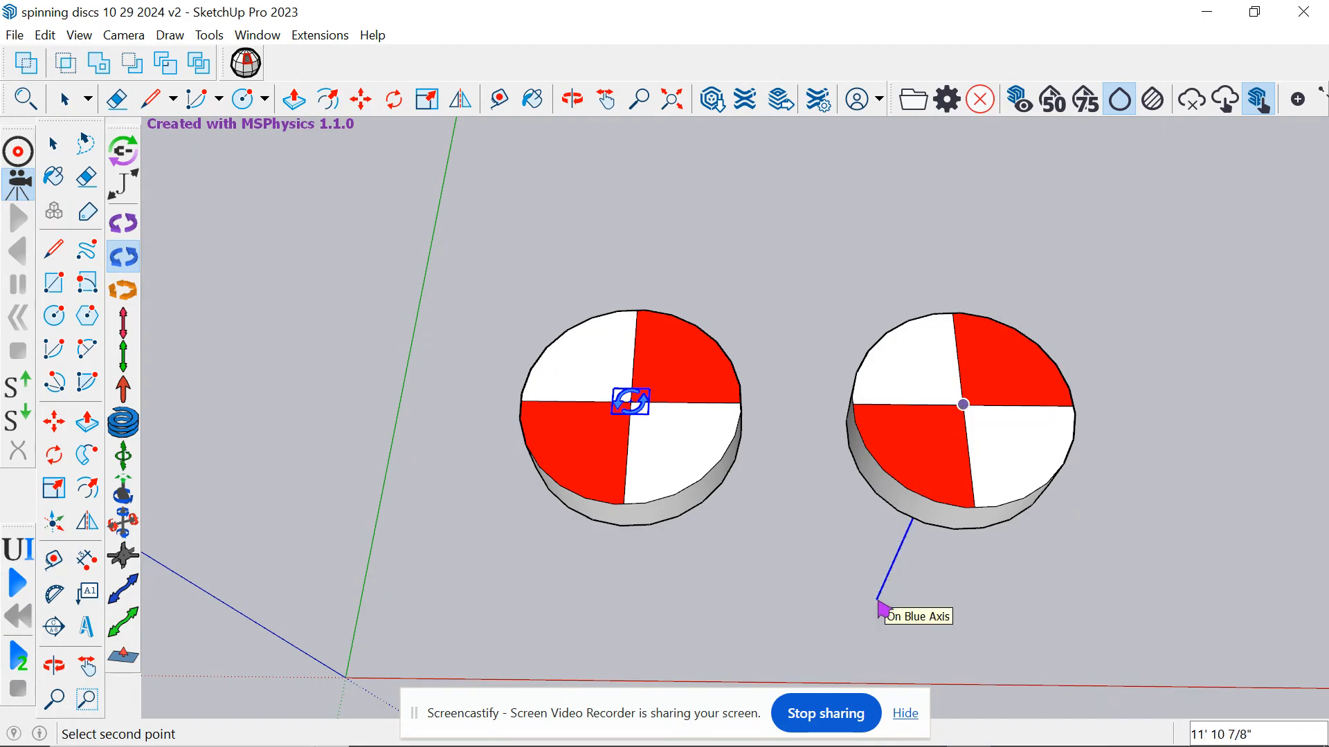
click(877, 600)
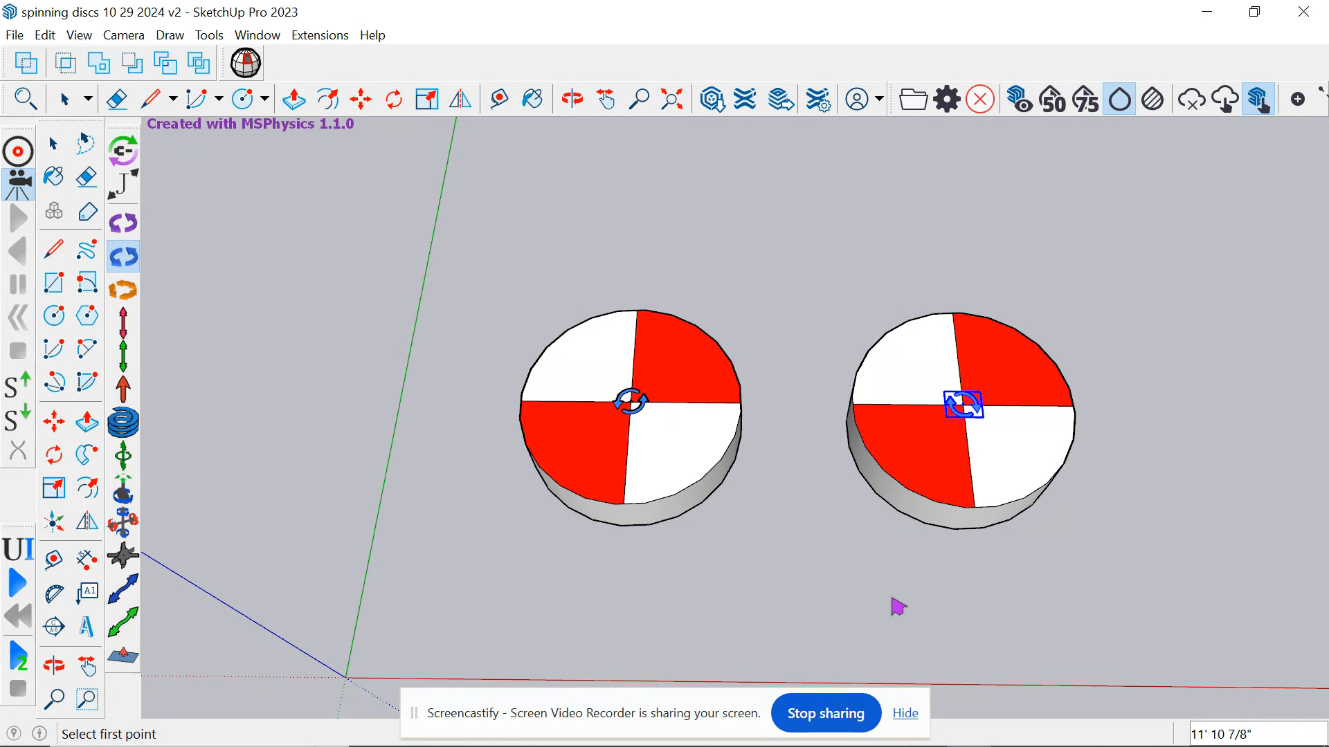
click(20, 585)
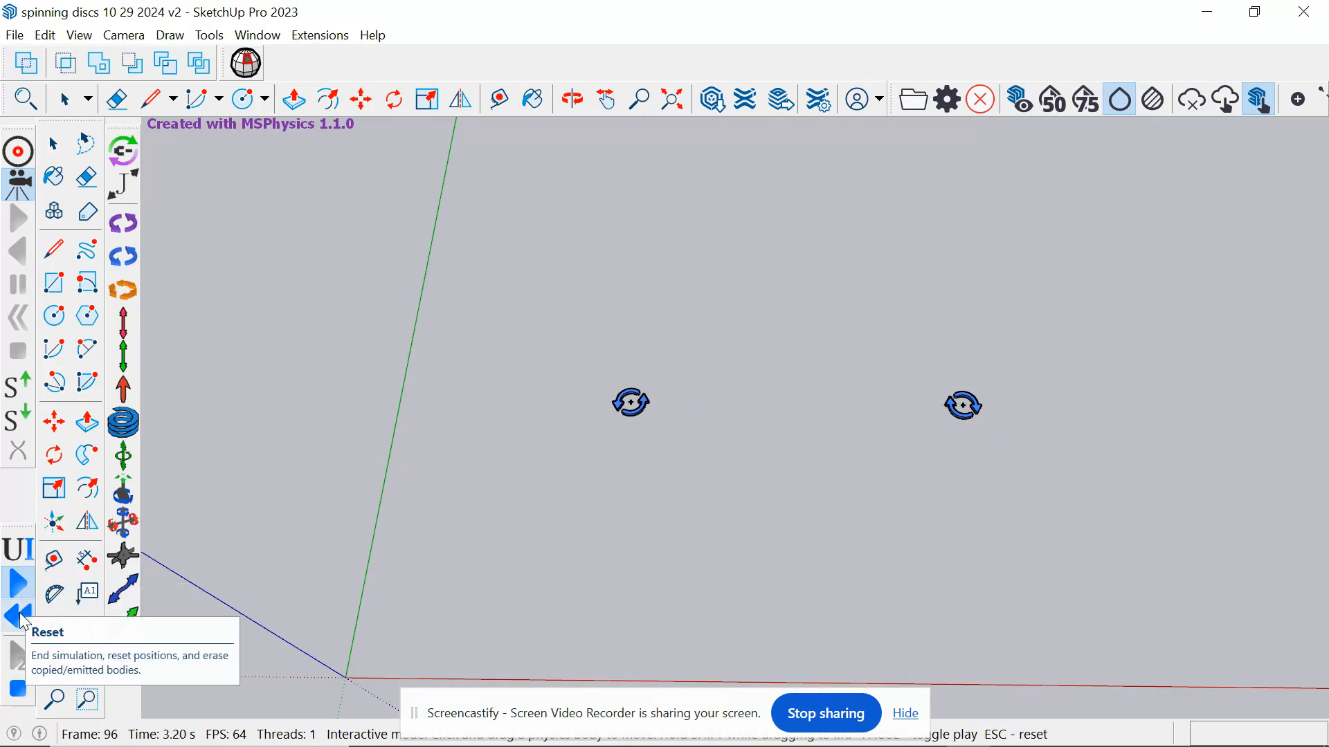
click(18, 616)
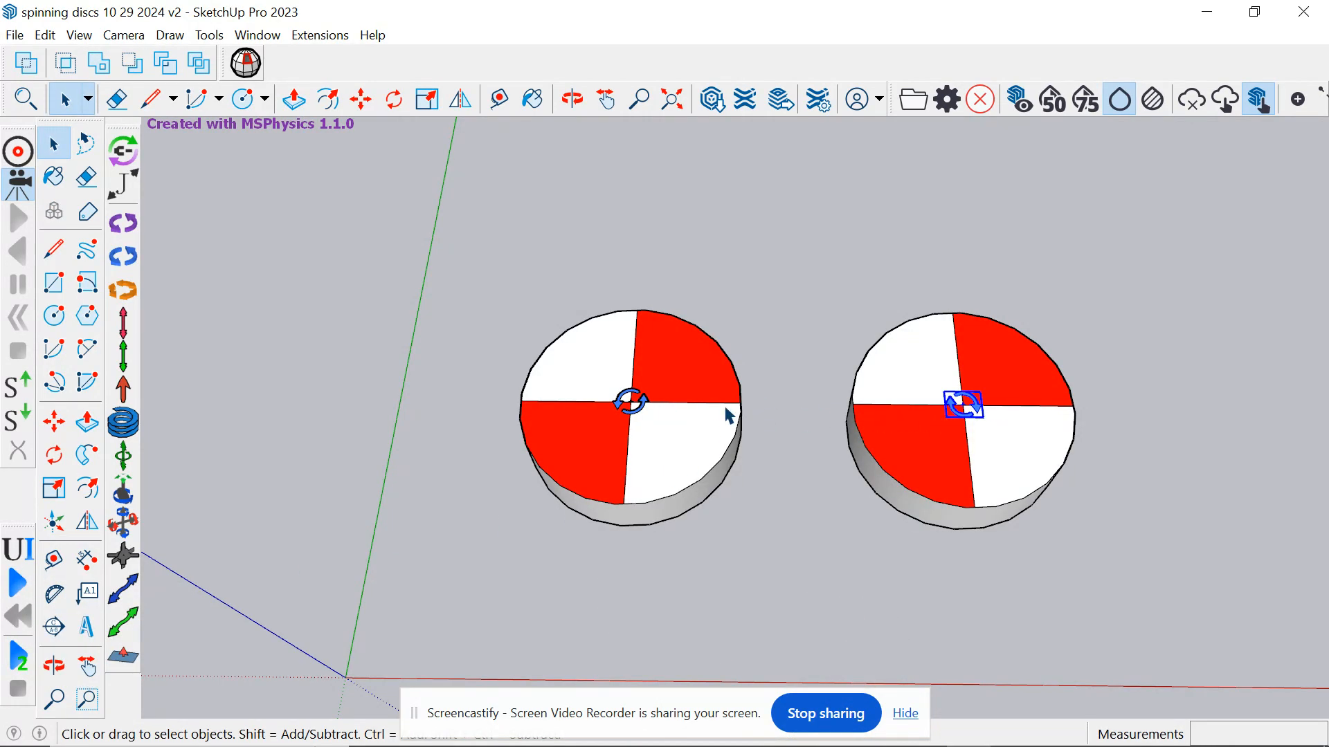
Connect the original disc to its motor with the joint connection tool, then run and reset the simulation
click(123, 150)
click(626, 402)
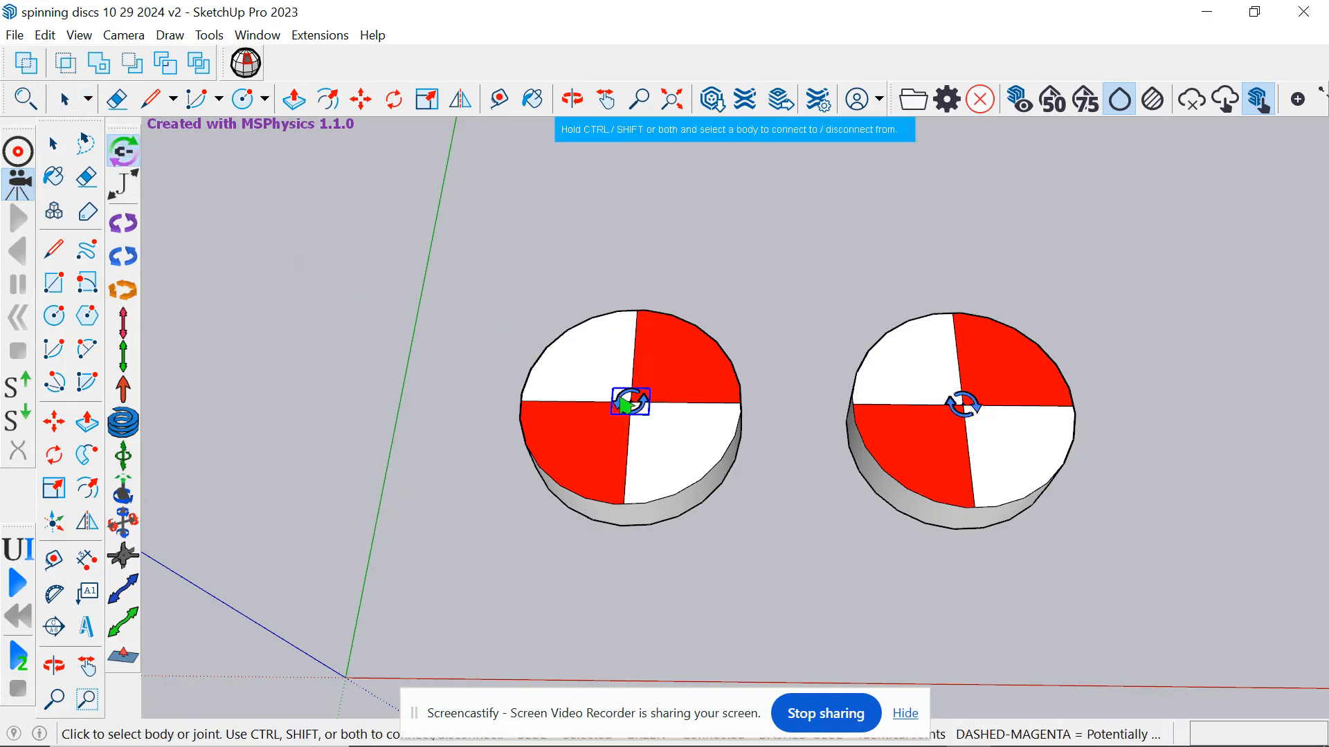
ctrl+click(576, 387)
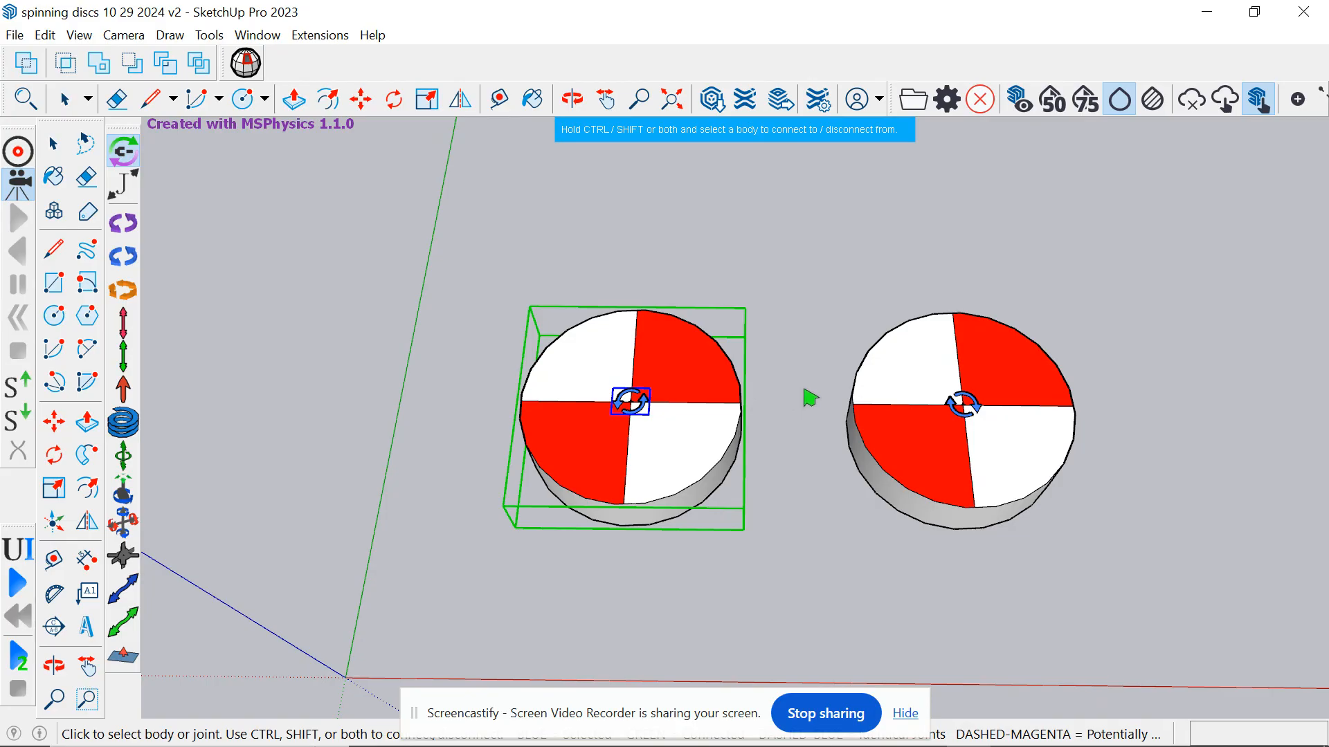
click(21, 587)
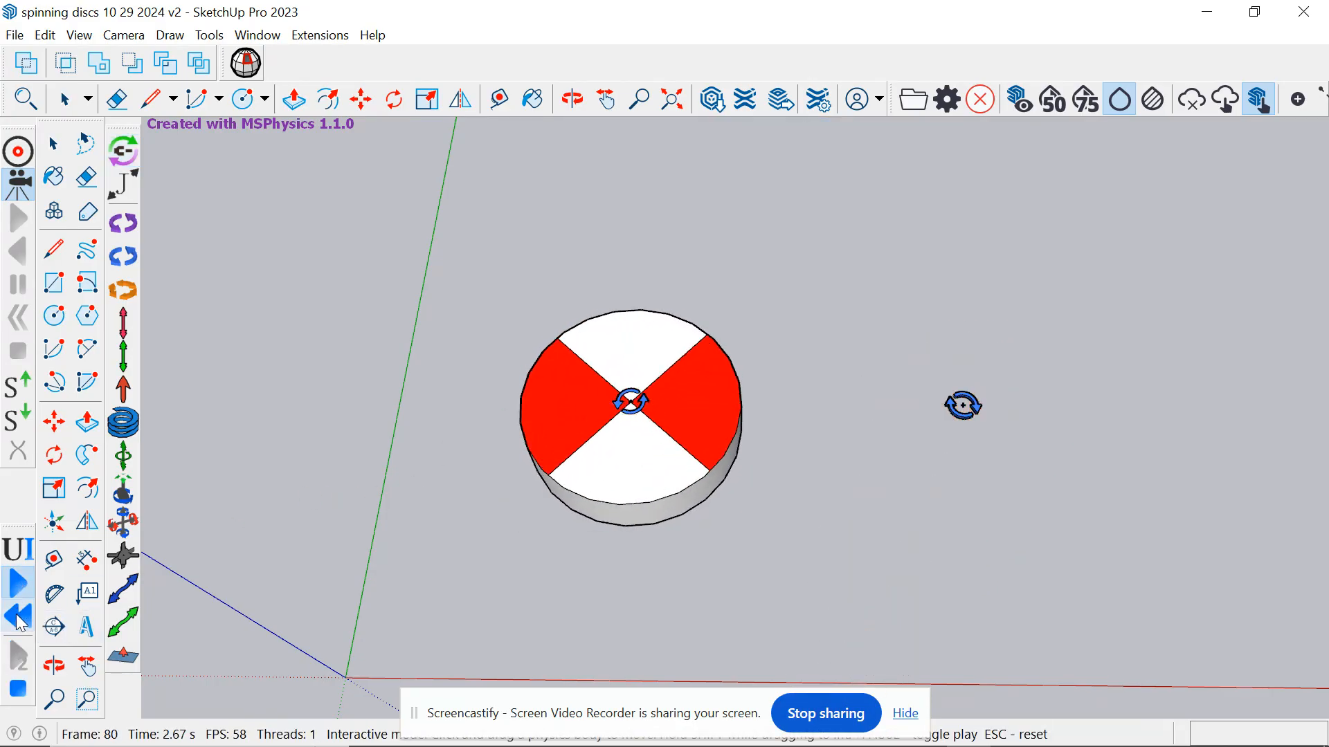
click(19, 618)
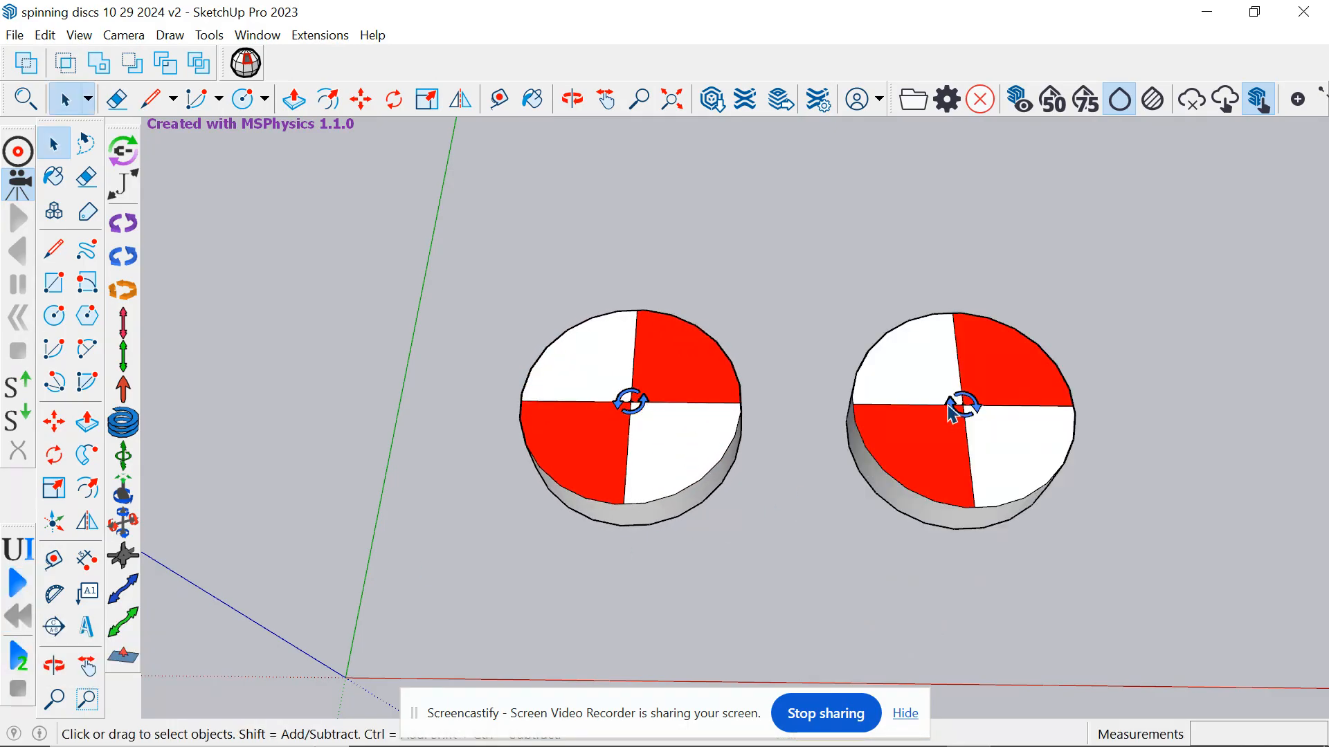
Connect the copied disc to its own motor, then run and reset the simulation with both discs
click(123, 150)
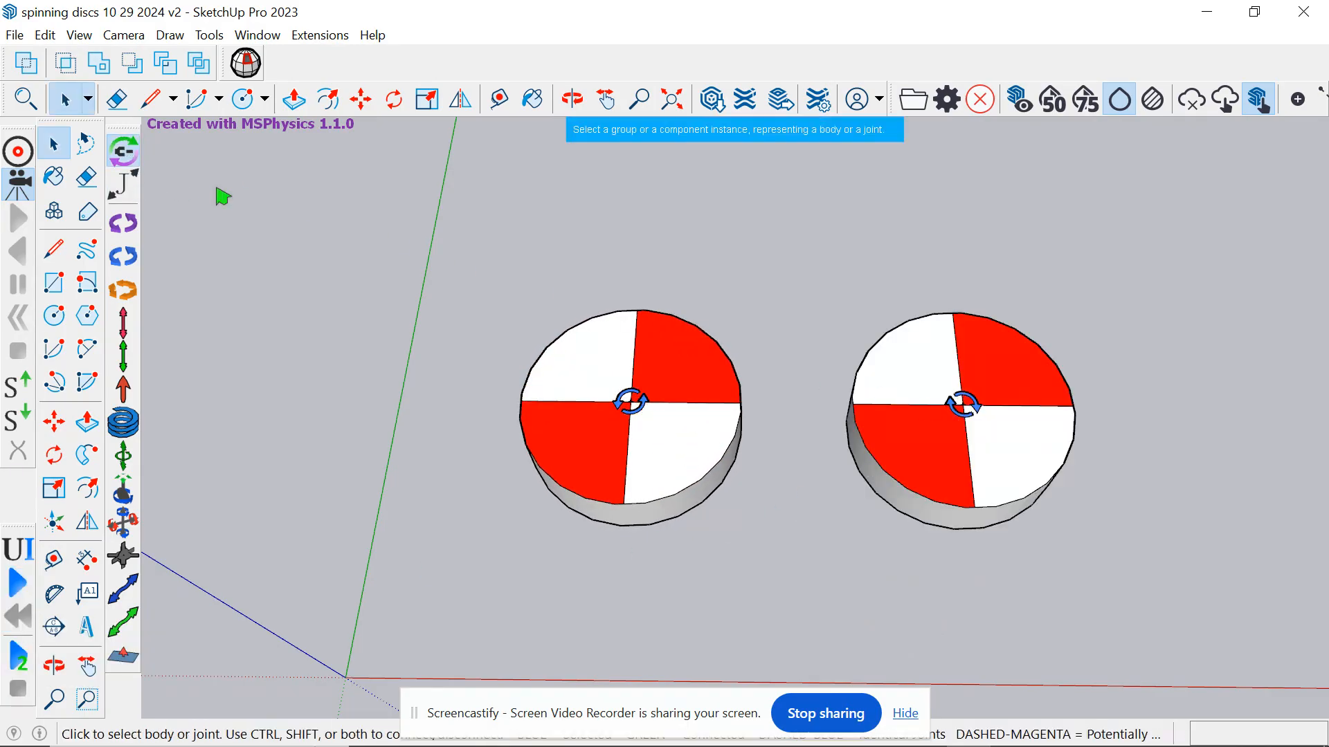
click(959, 407)
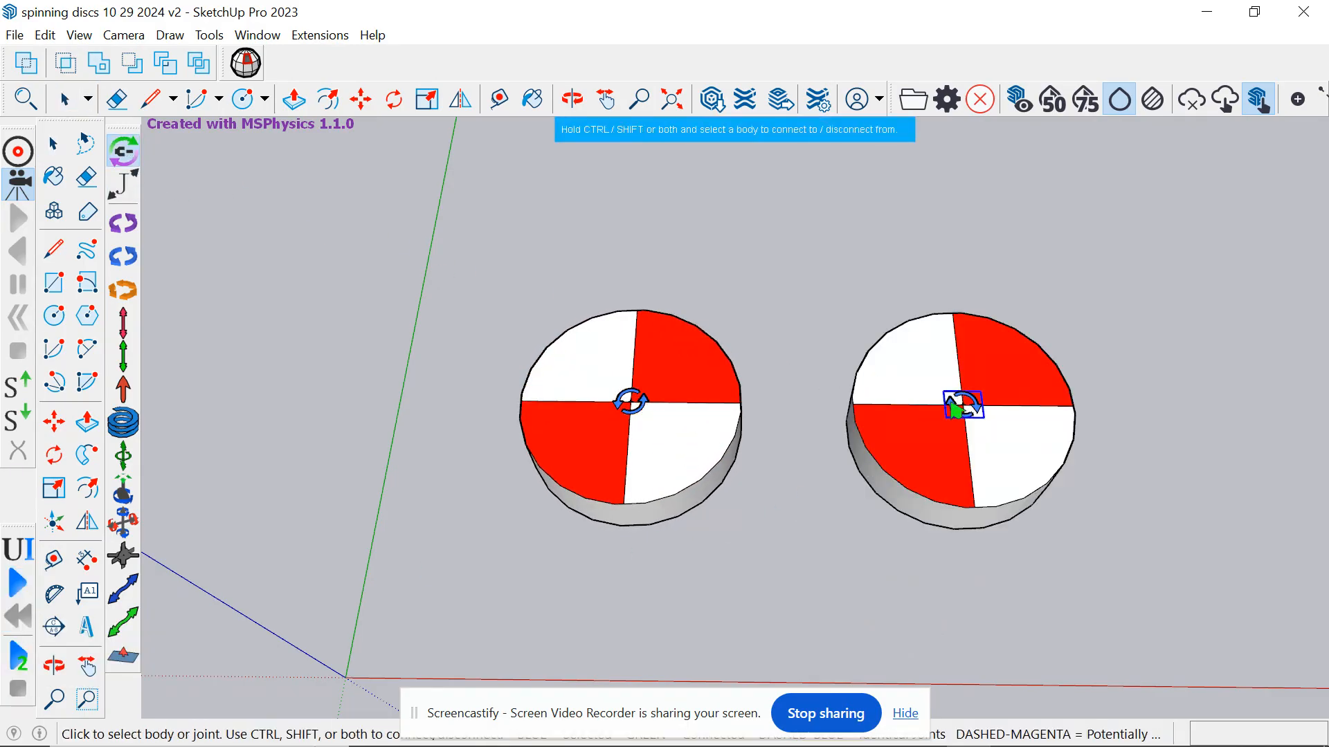
ctrl+click(905, 437)
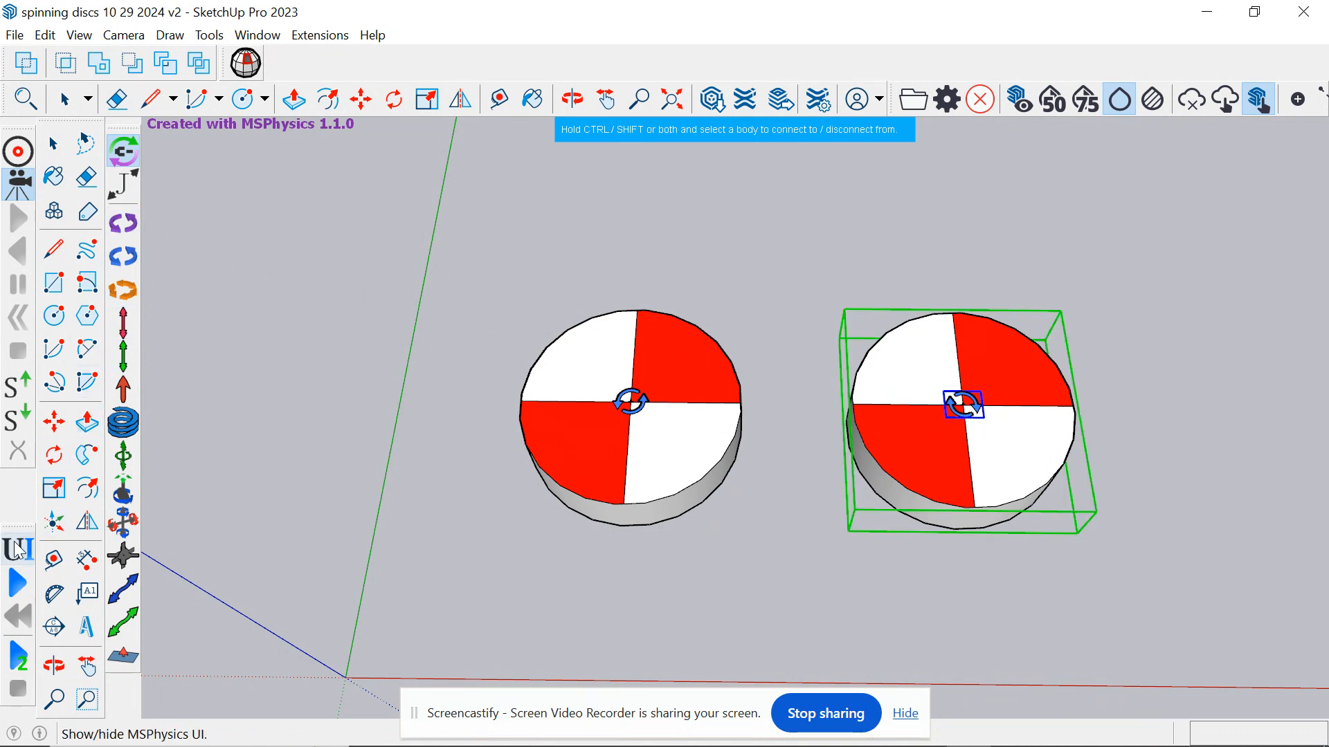
click(18, 583)
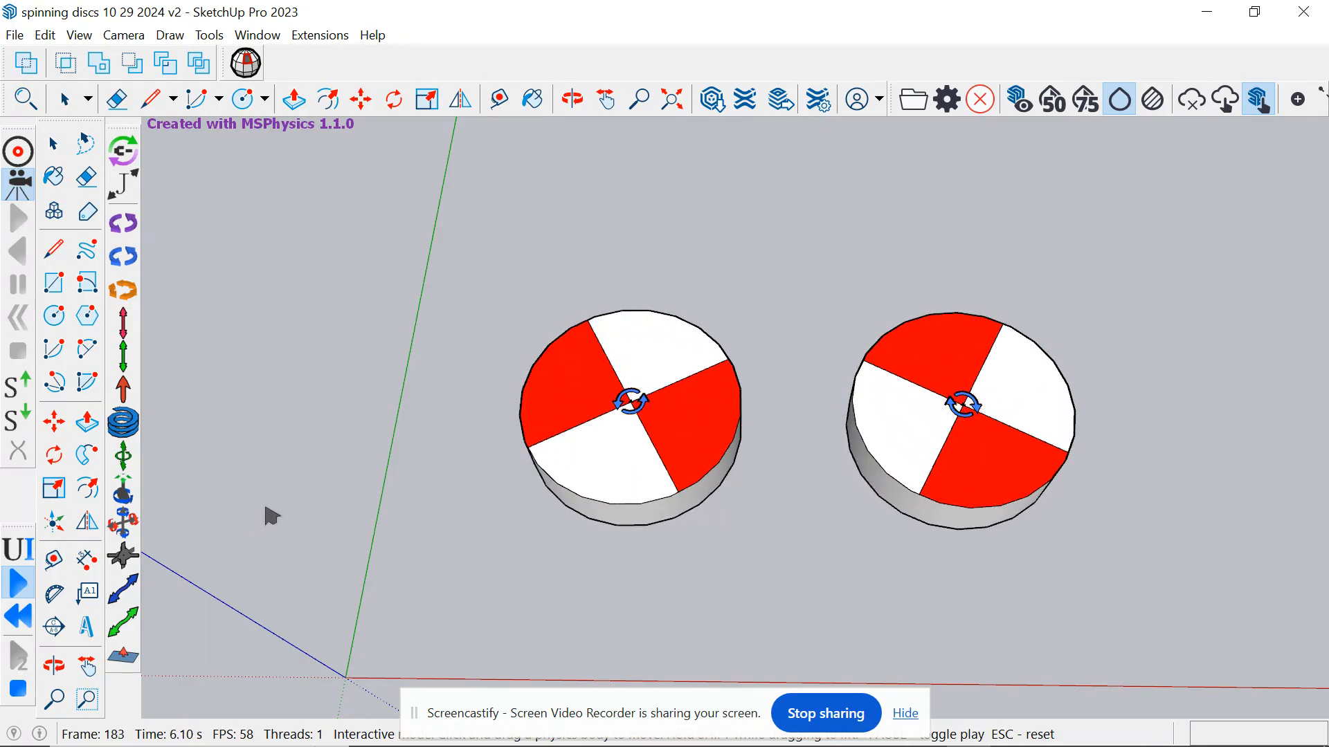
click(19, 616)
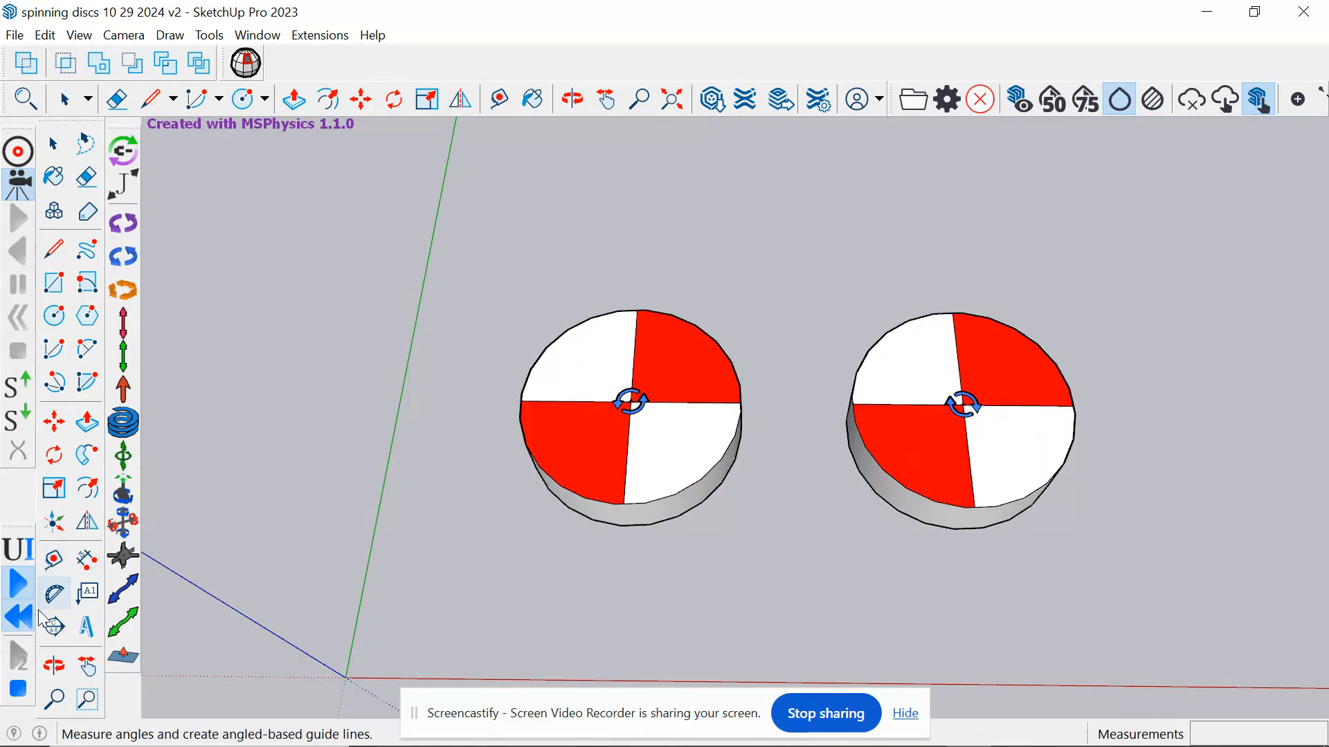
Save the model in Documents as spinning discs 10 29 2024 v2.skp, replacing the existing file
scroll(382, 533, down, 4)
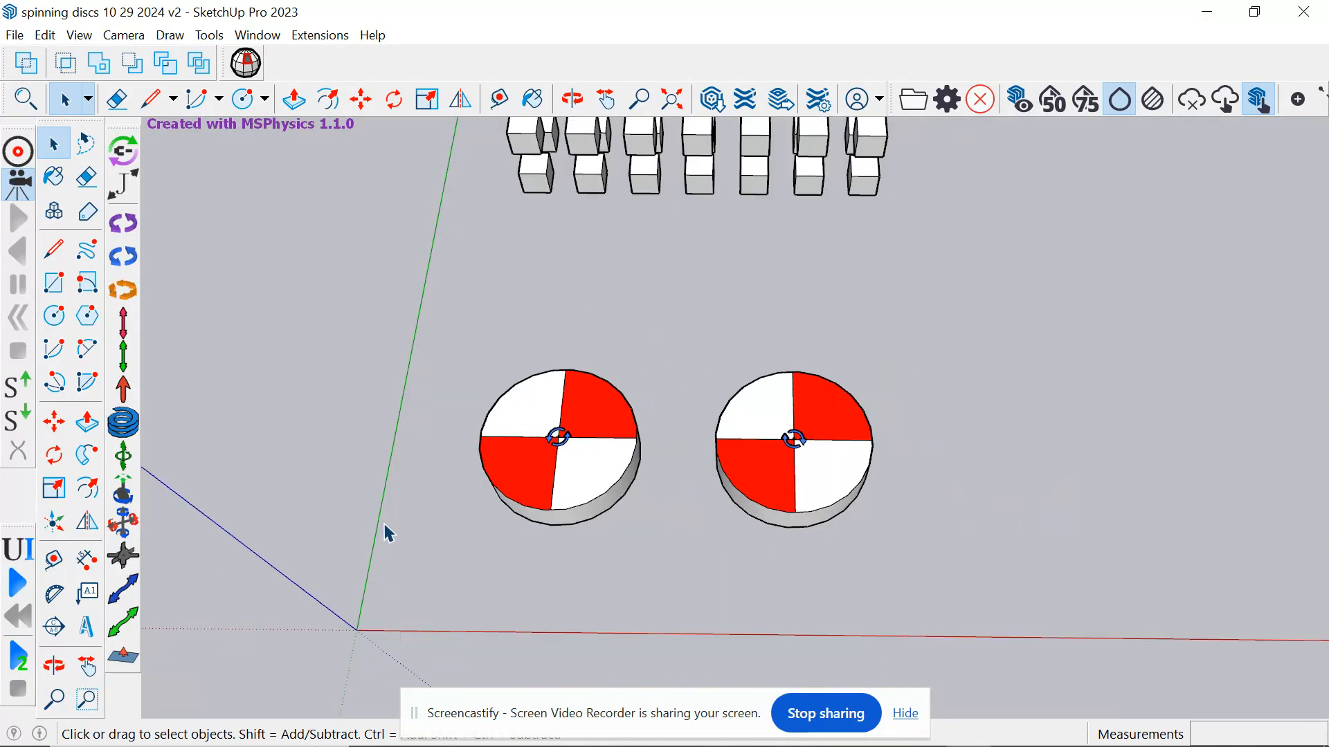
click(14, 34)
click(57, 149)
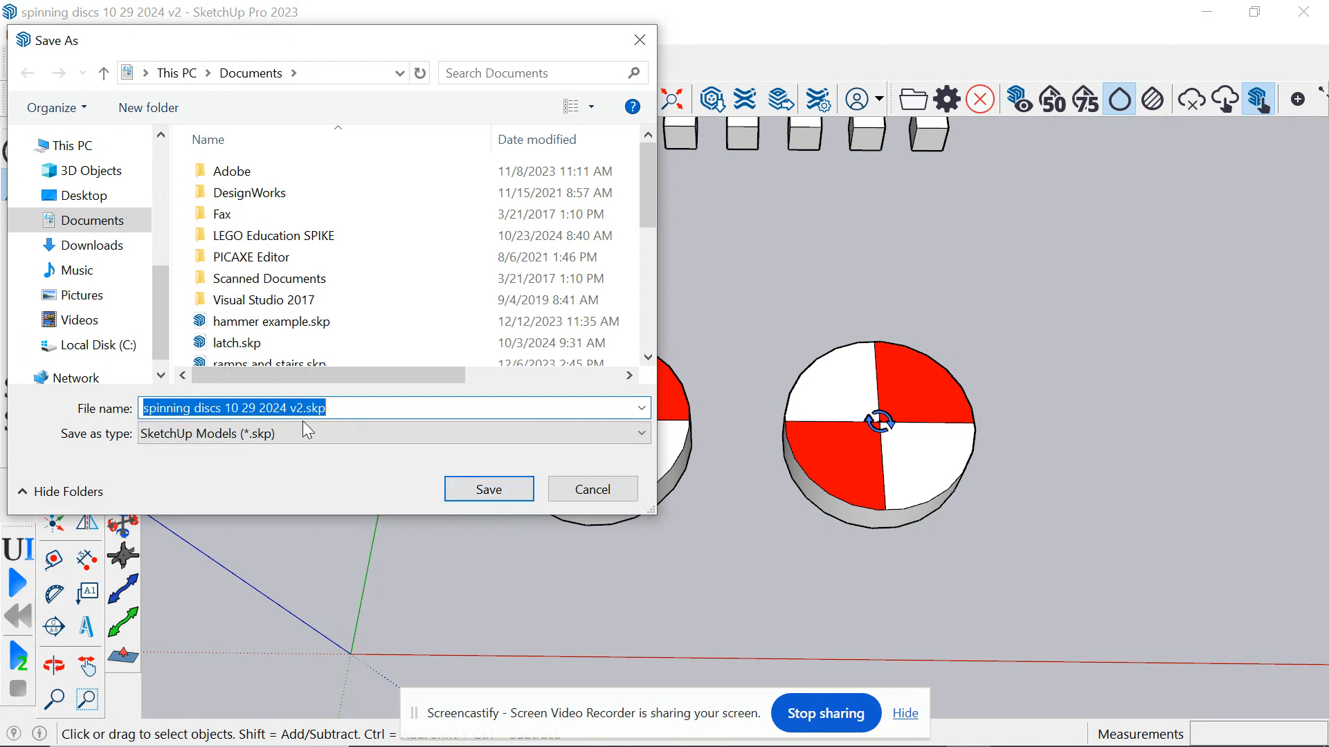
click(489, 489)
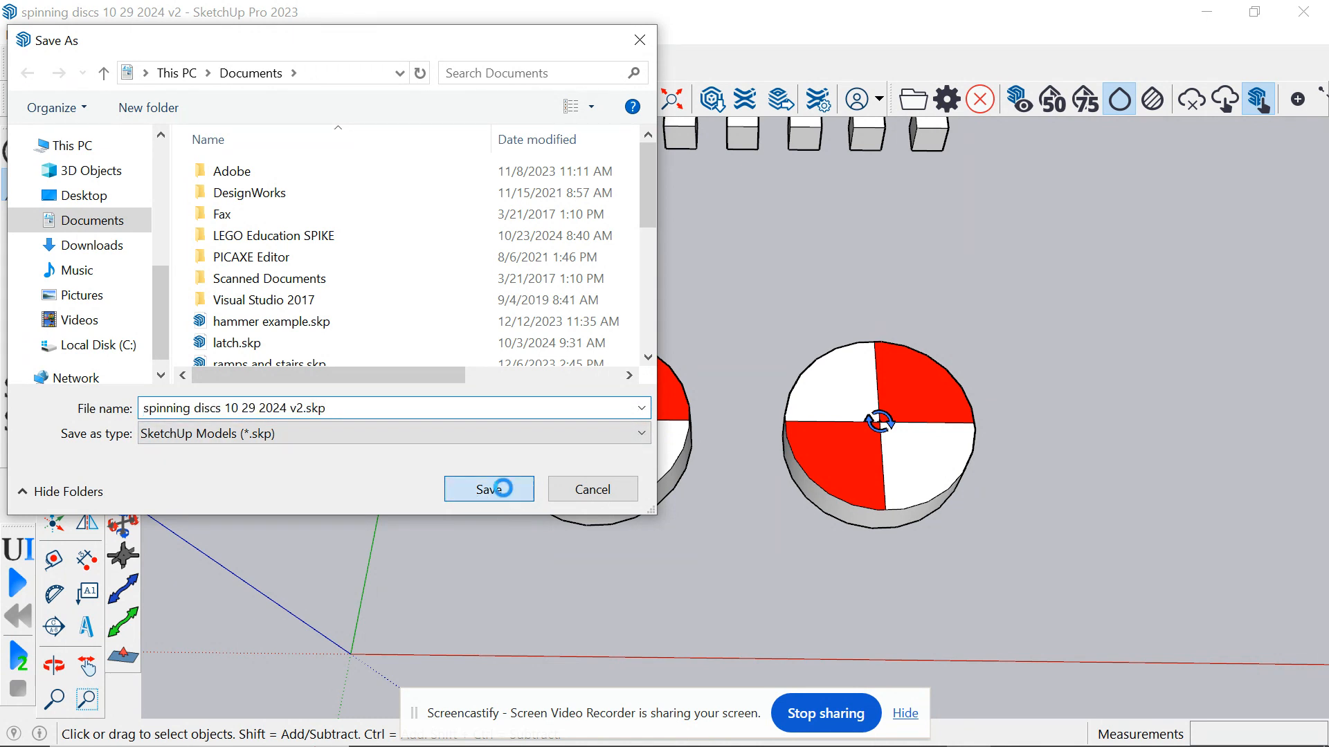
click(714, 382)
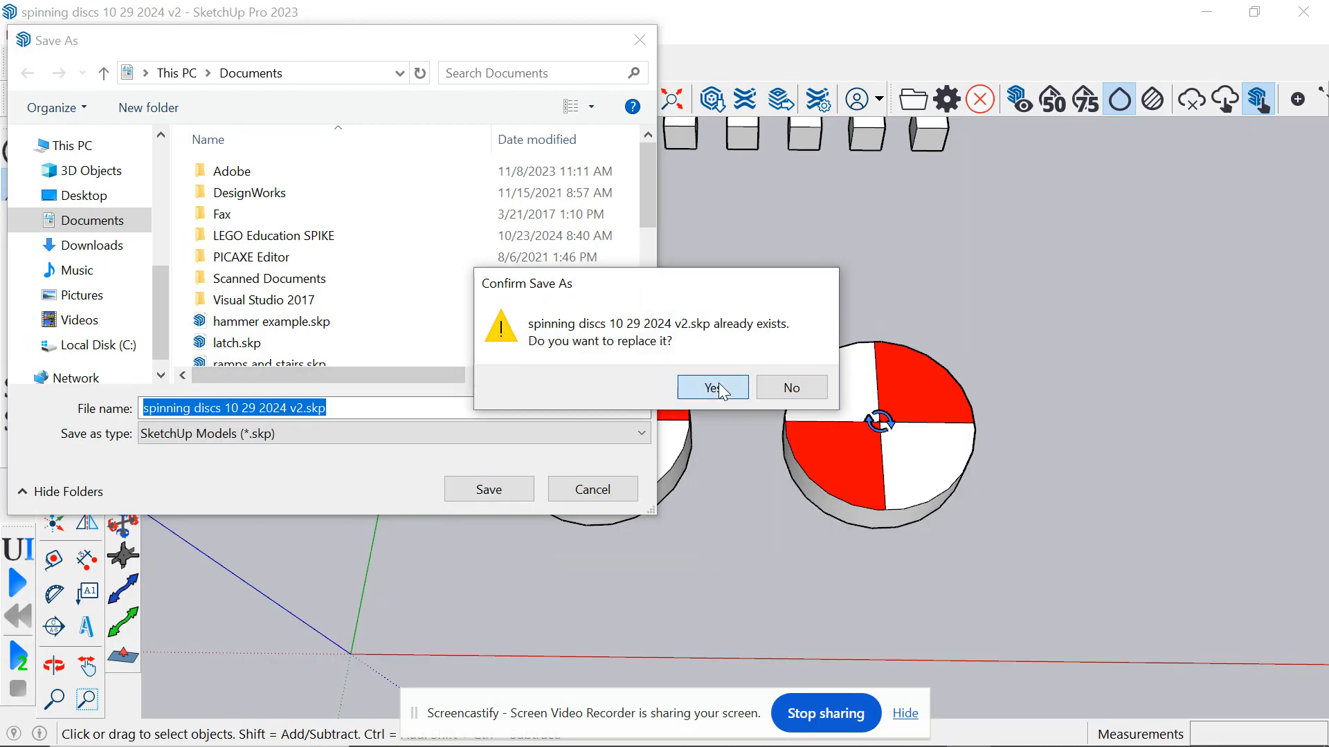
scroll(741, 458, down, 4)
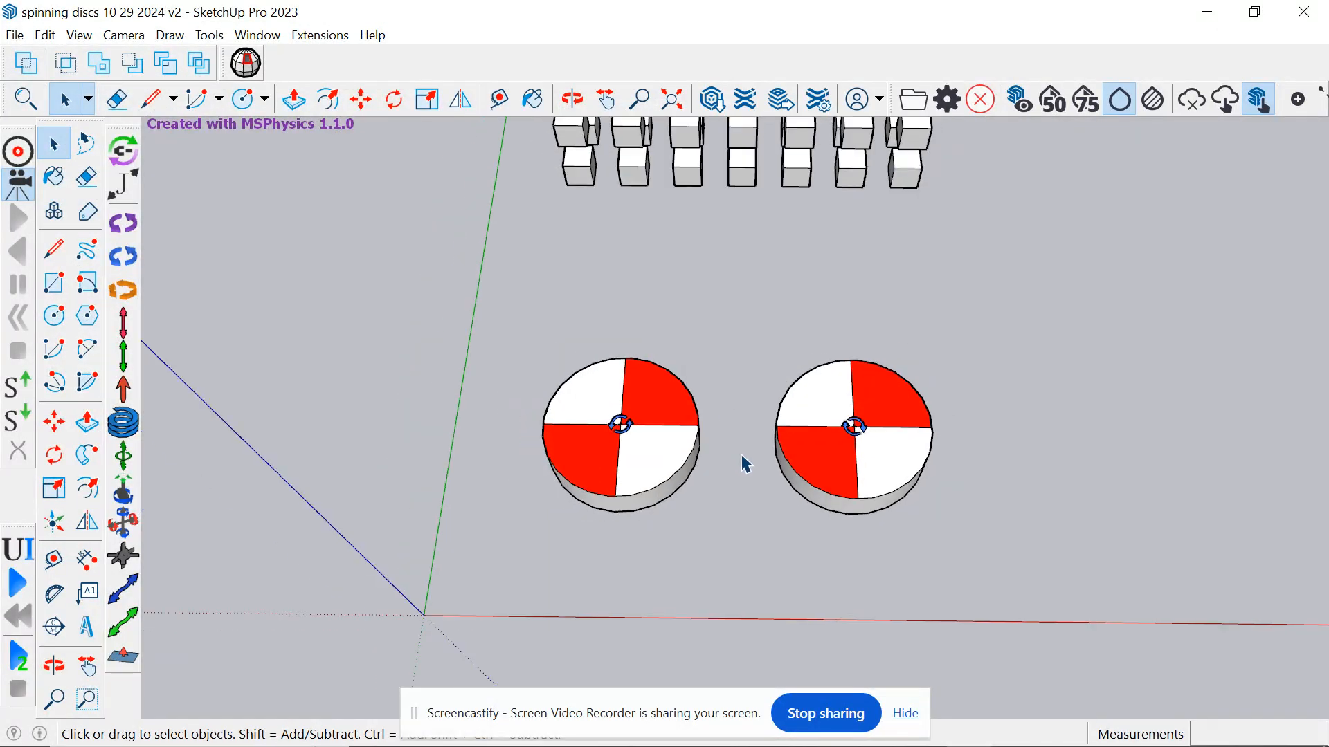
scroll(741, 461, up, 1)
scroll(744, 469, up, 1)
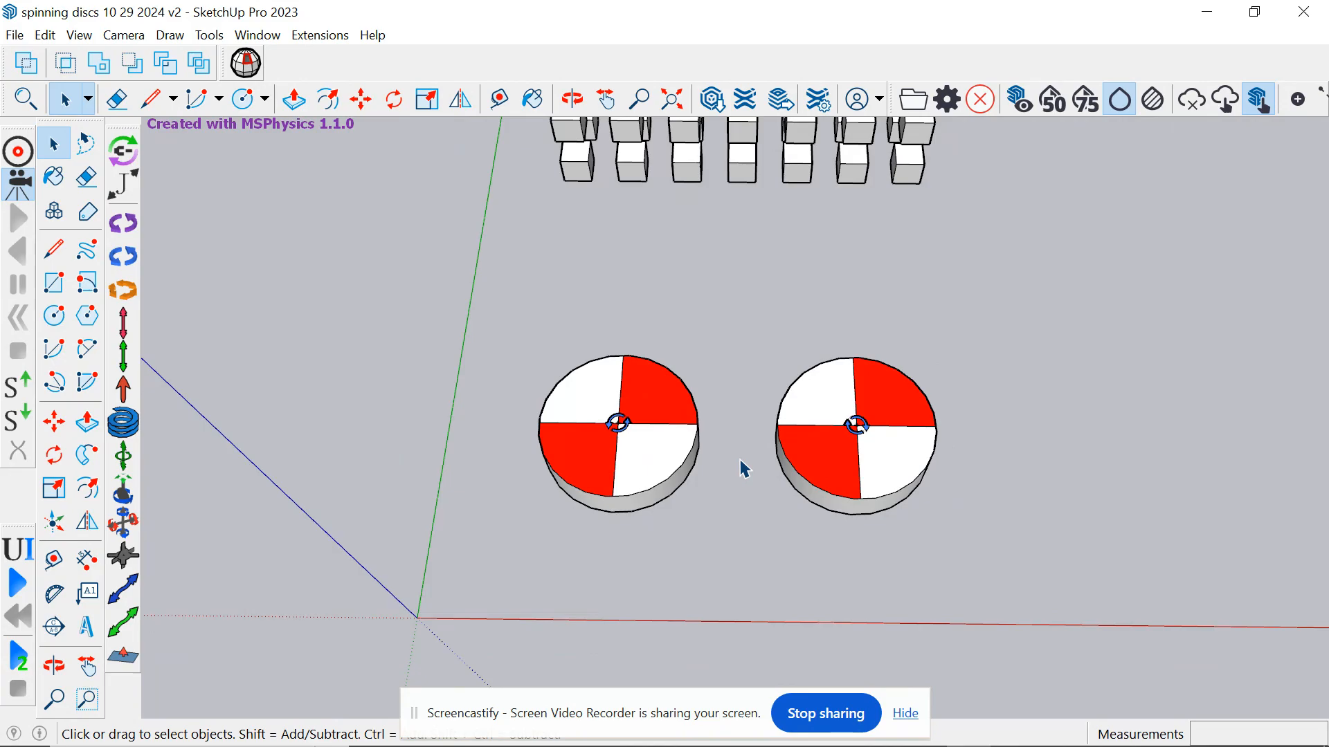
Draw a circle with a 1' radius on the ground in front of the gap between the discs and extrude it 1' up
scroll(744, 469, up, 1)
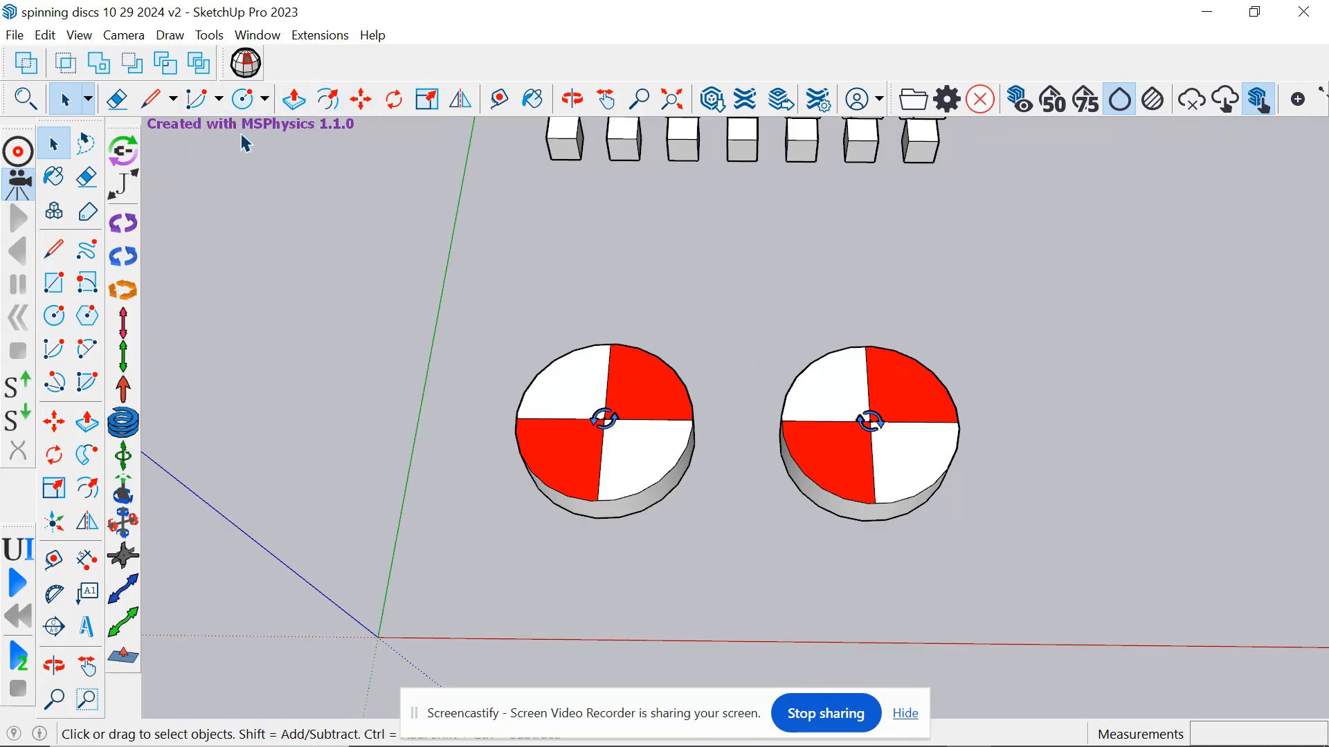
click(245, 99)
click(738, 566)
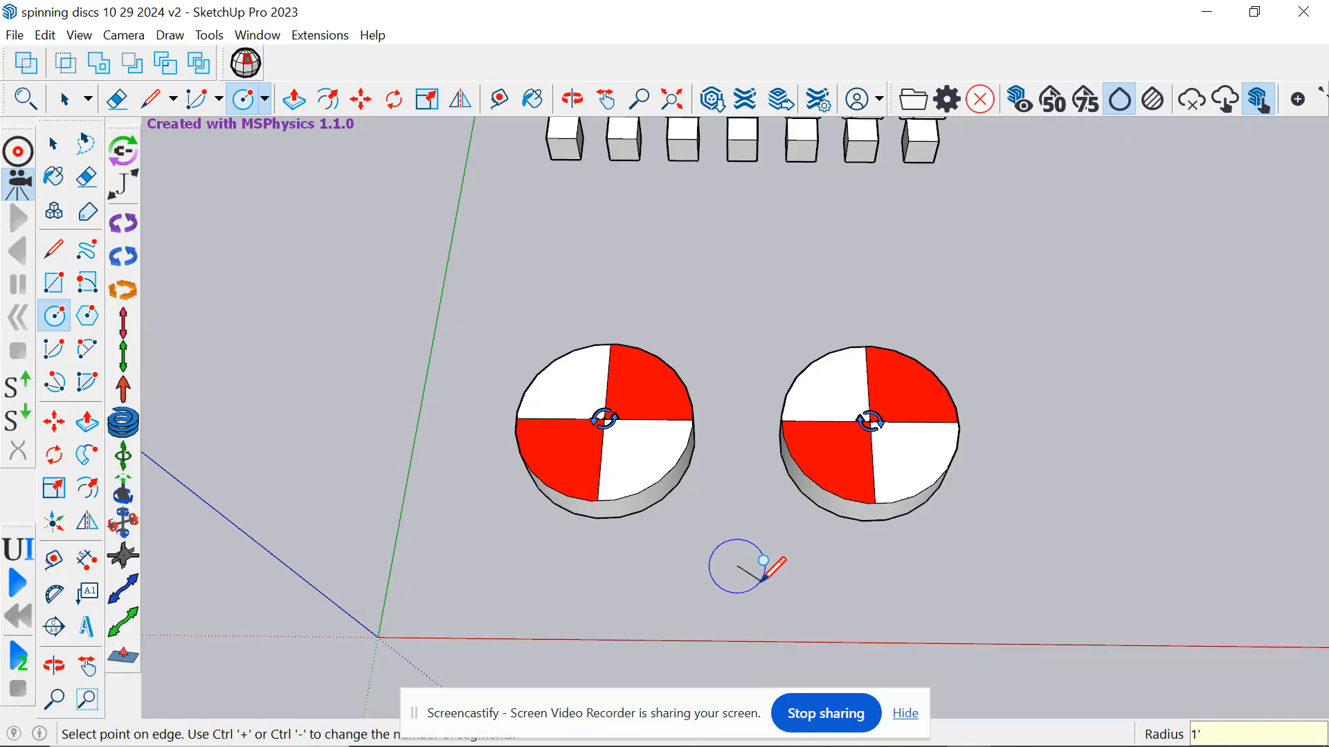
text(1')
key(Return)
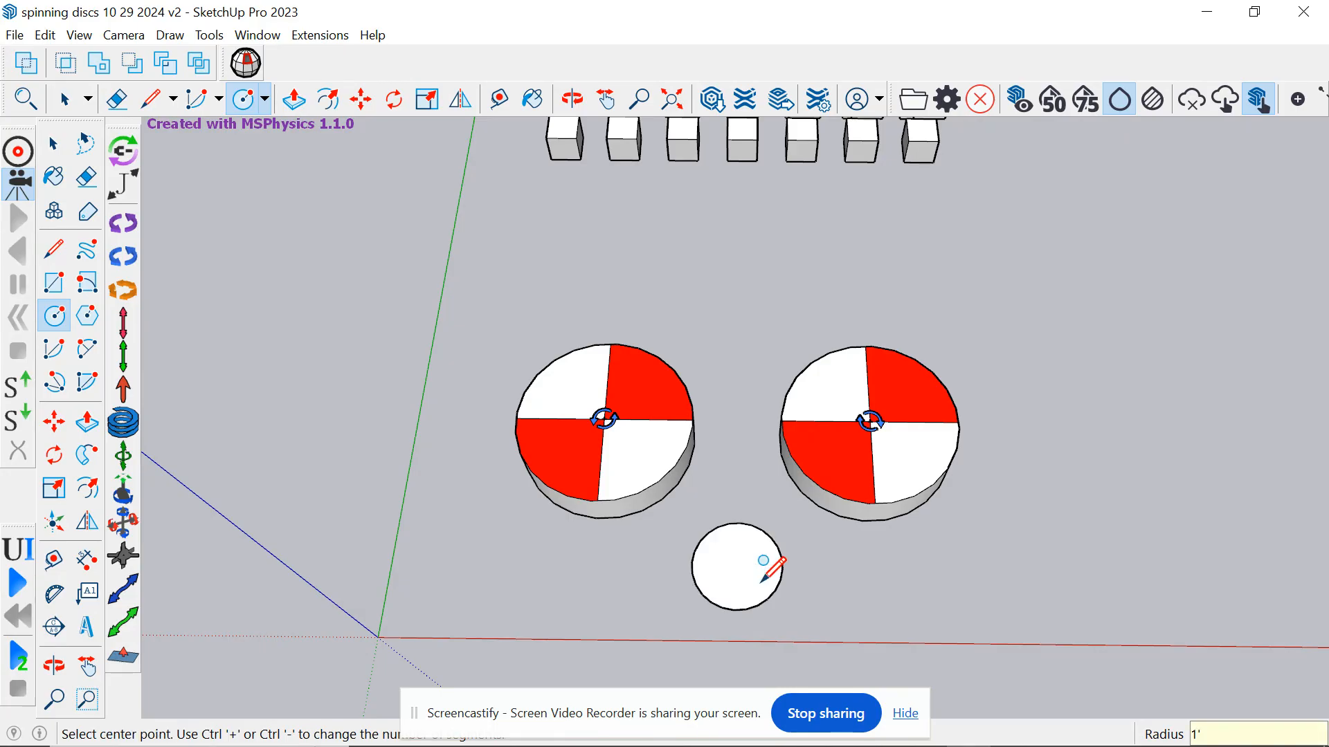
click(293, 101)
click(717, 572)
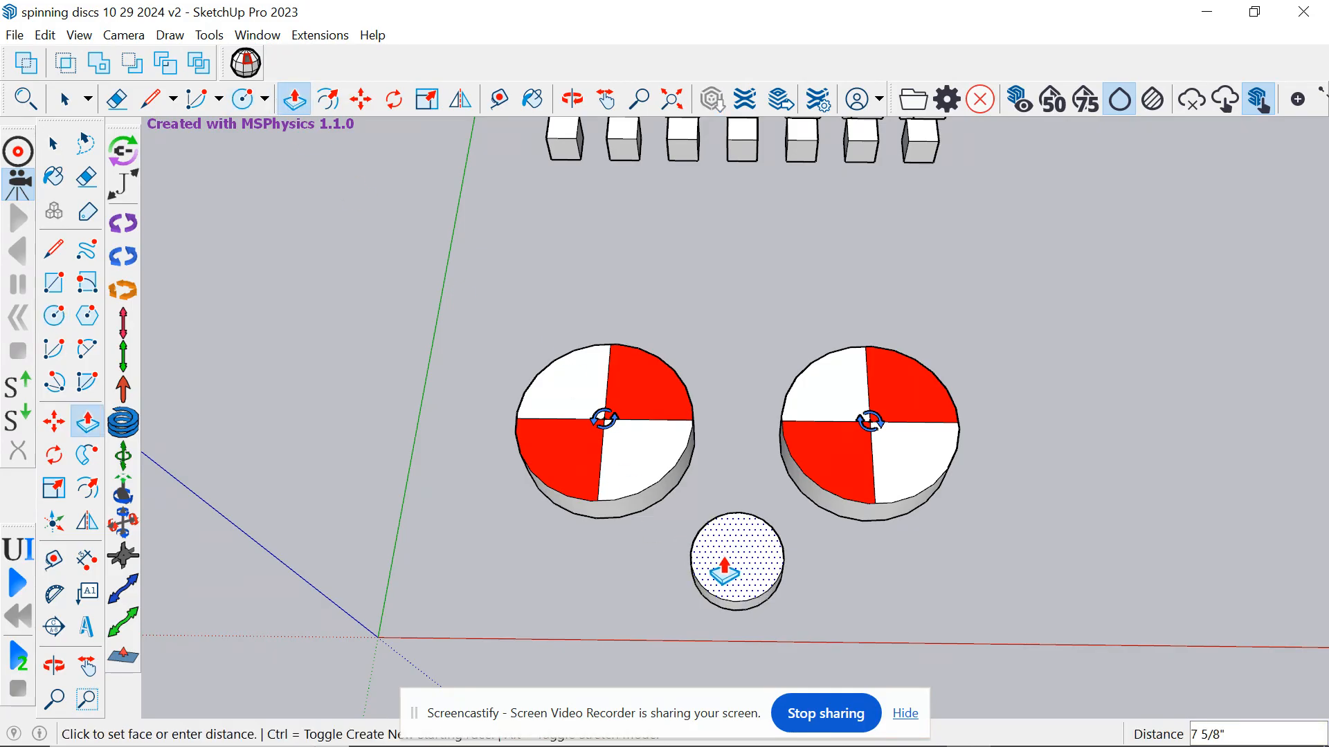
key(Return)
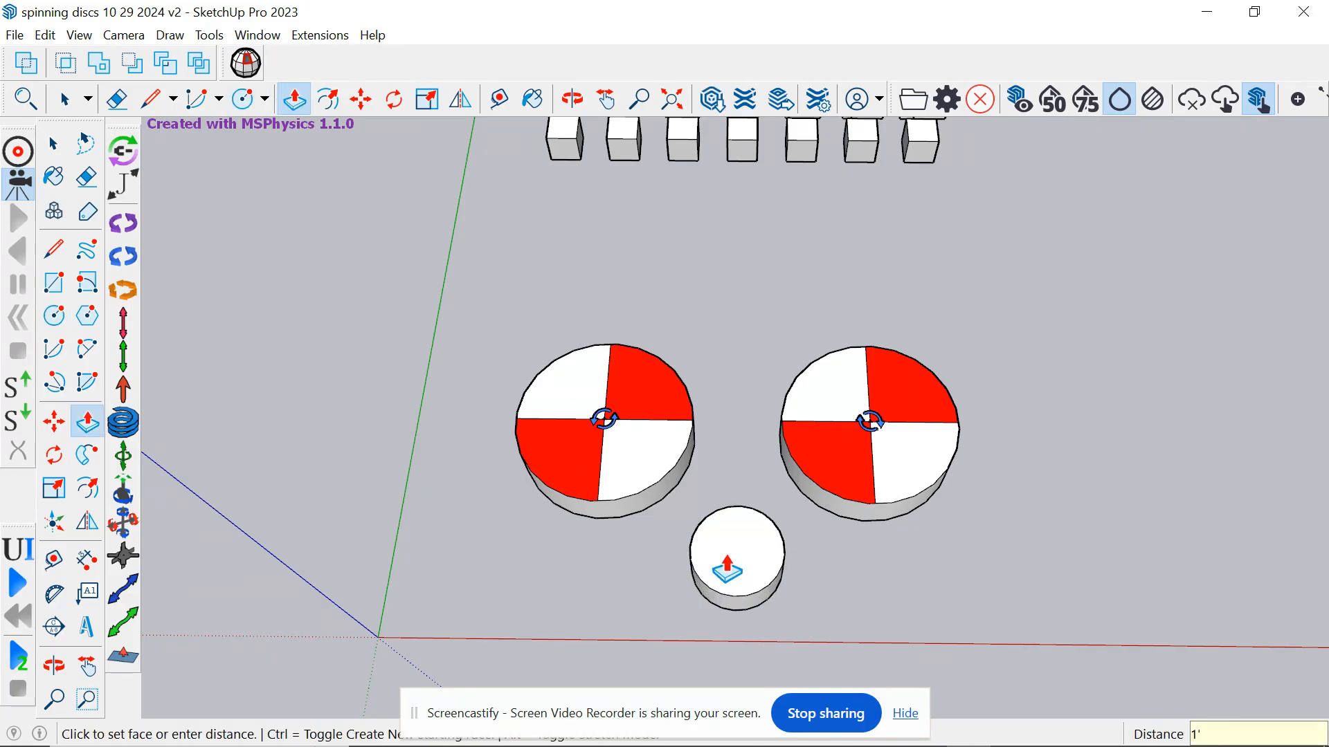
Make the new small cylinder a group, running and resetting the simulation both before and after grouping
click(19, 584)
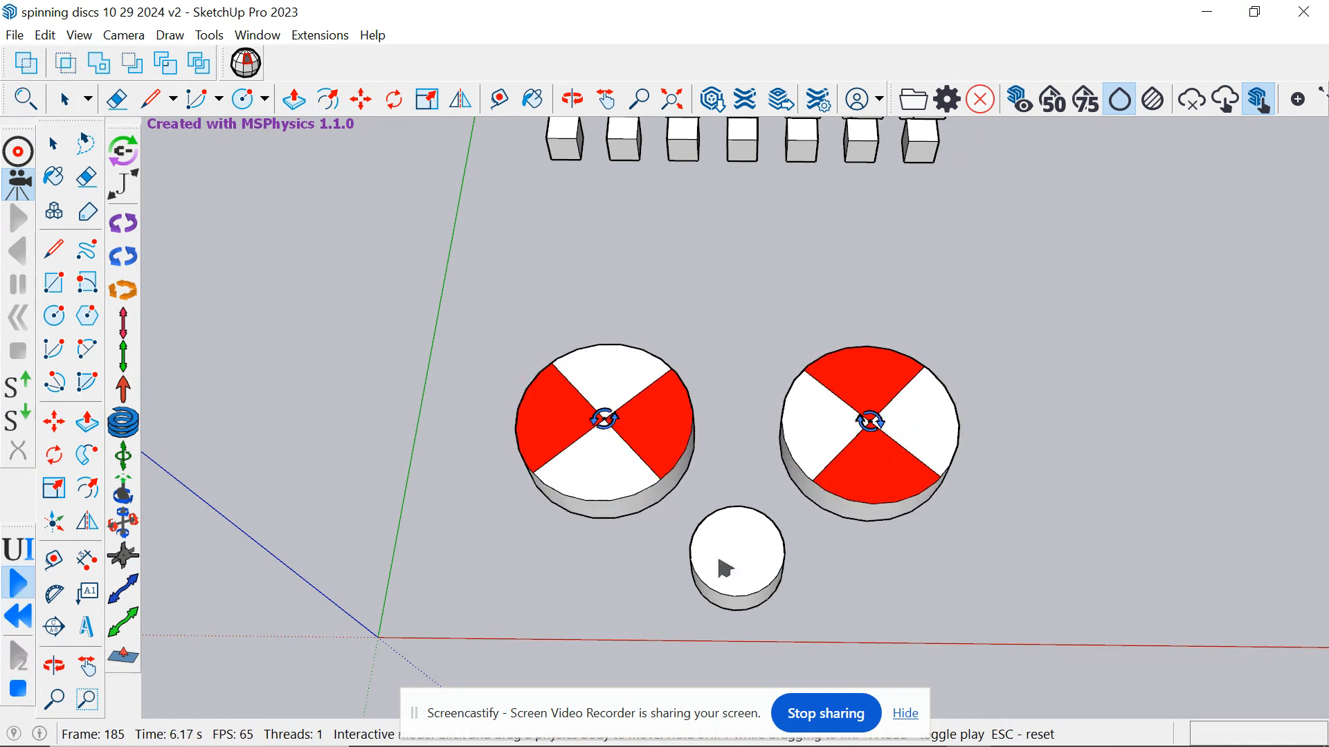
click(19, 689)
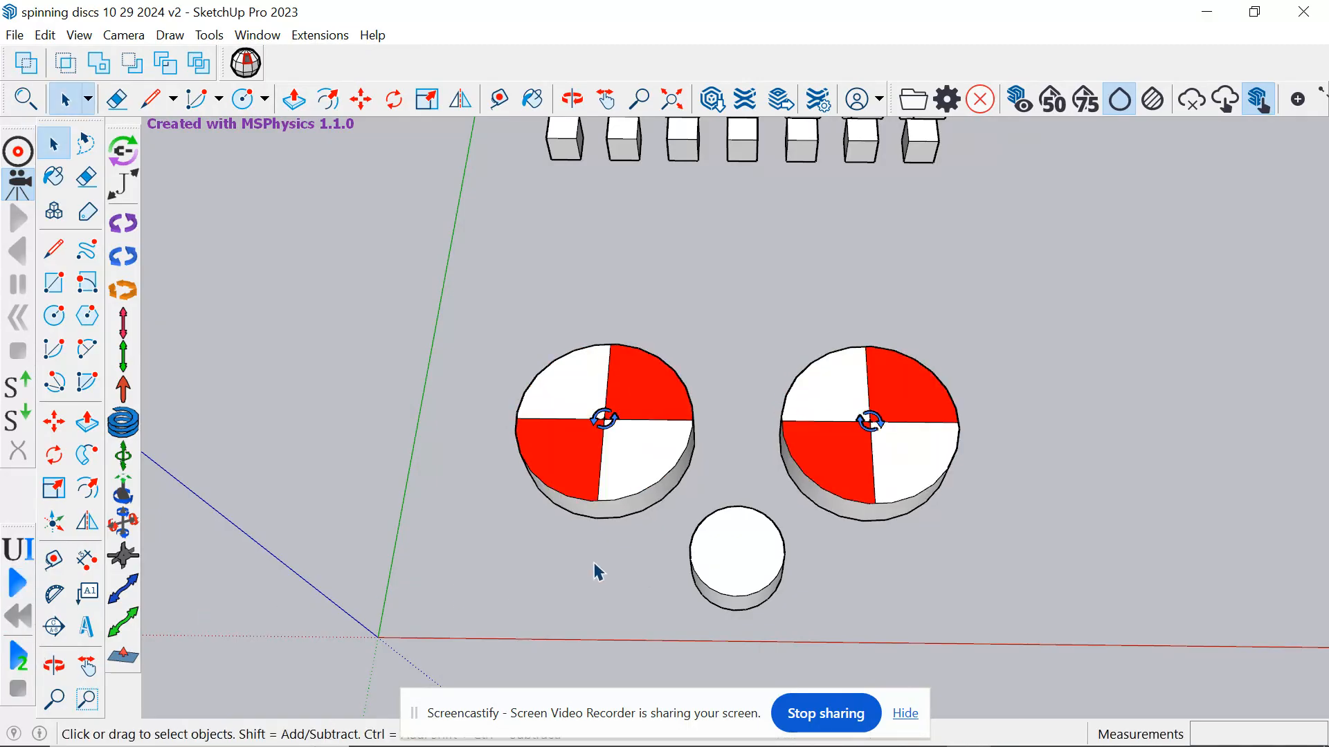
drag(684, 496, 801, 632)
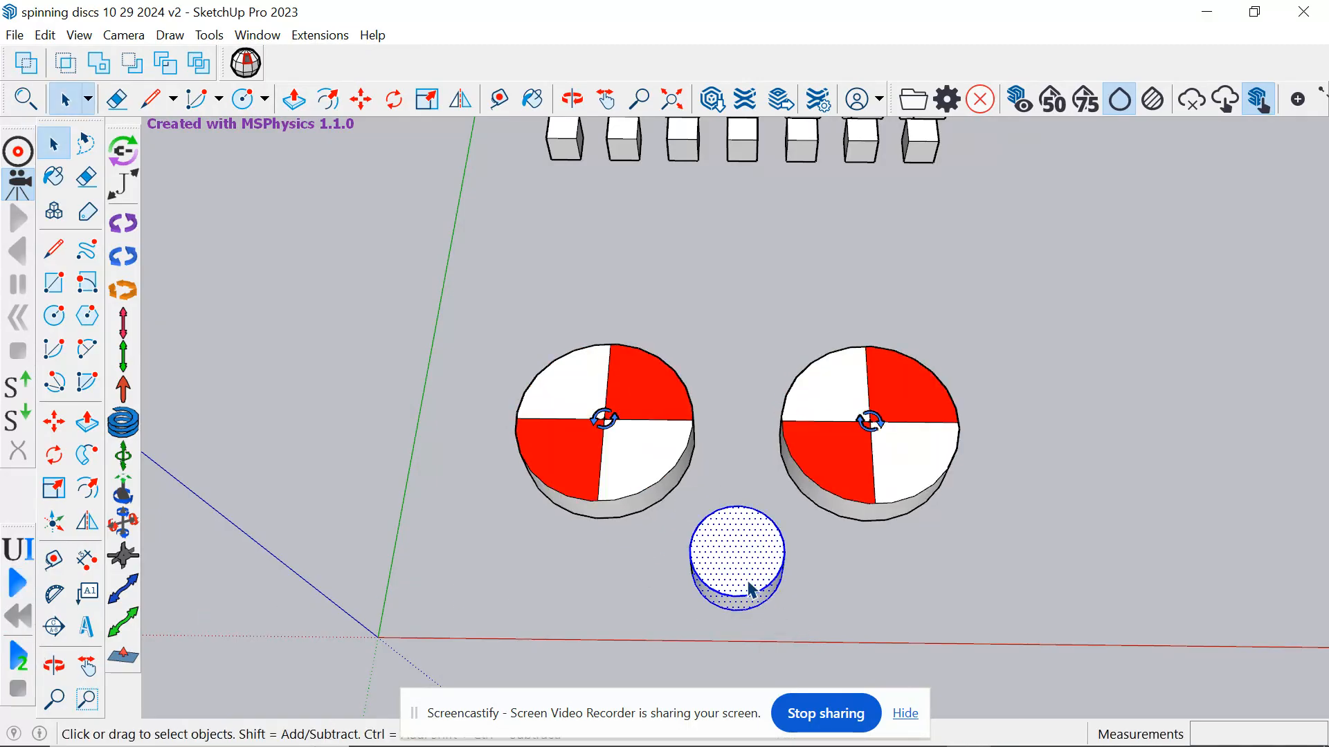
right_click(749, 590)
click(775, 347)
click(372, 522)
click(10, 591)
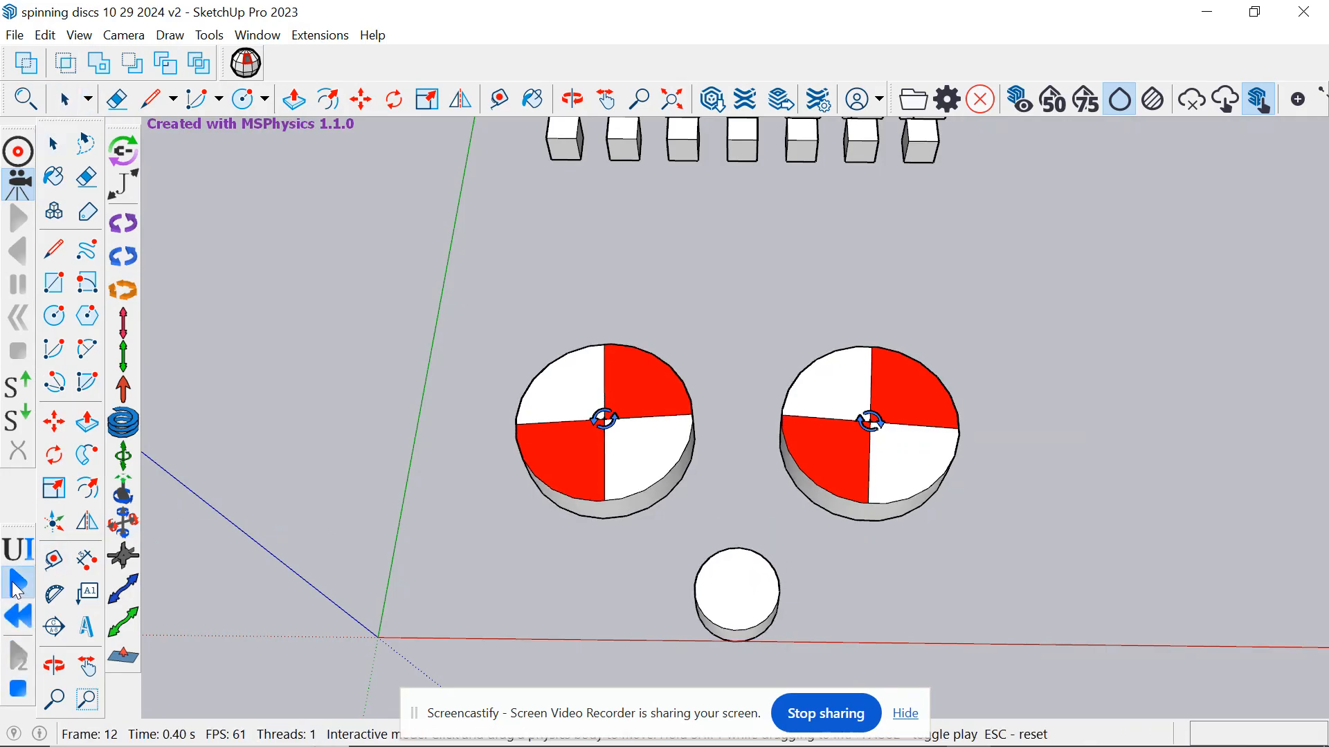
click(19, 622)
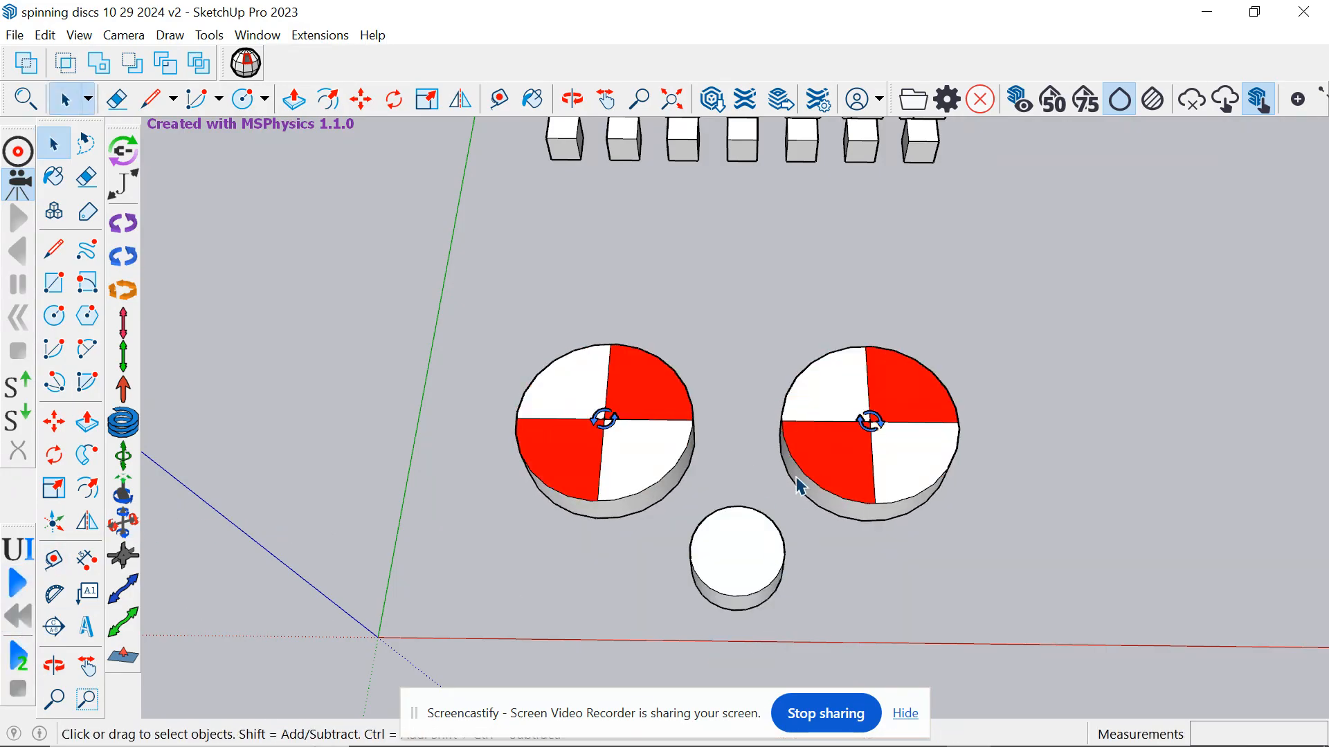
Draw a large ground rectangle enclosing both discs and the small cylinder, extending past the red axis
scroll(717, 521, down, 3)
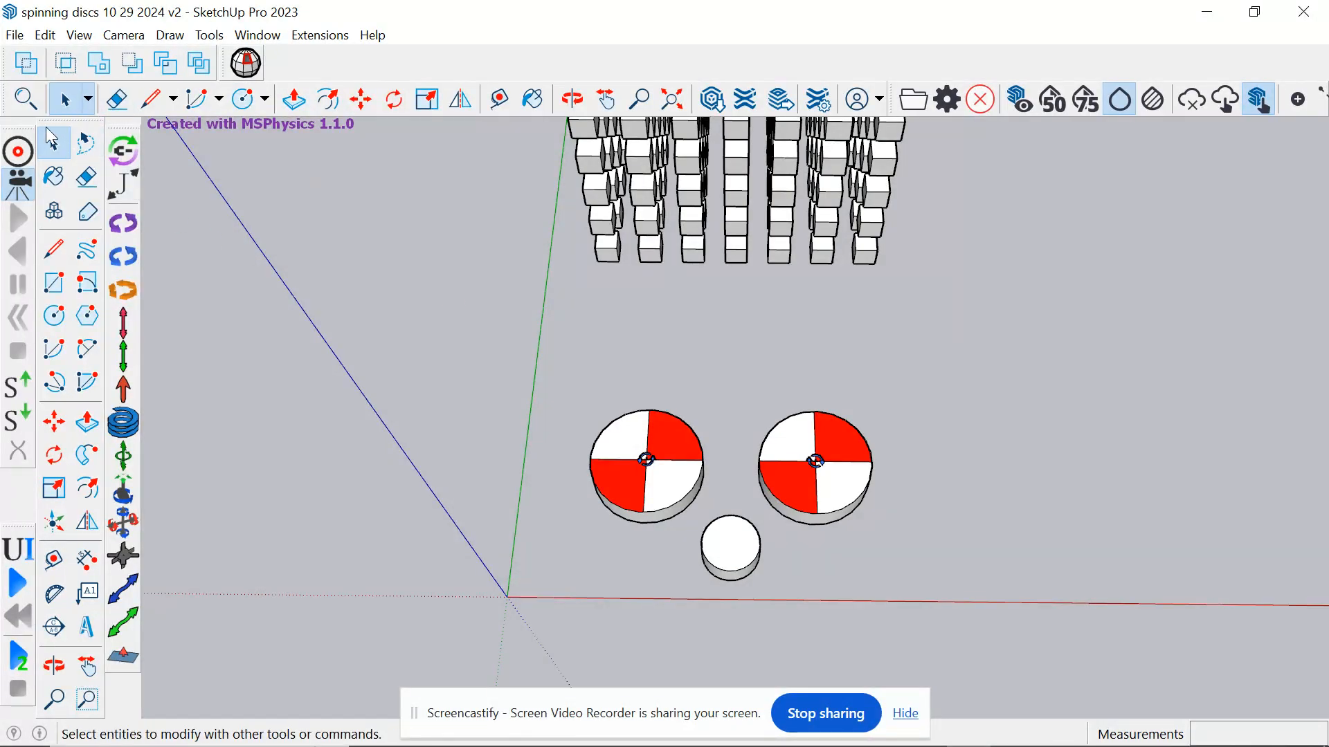
click(264, 103)
click(284, 128)
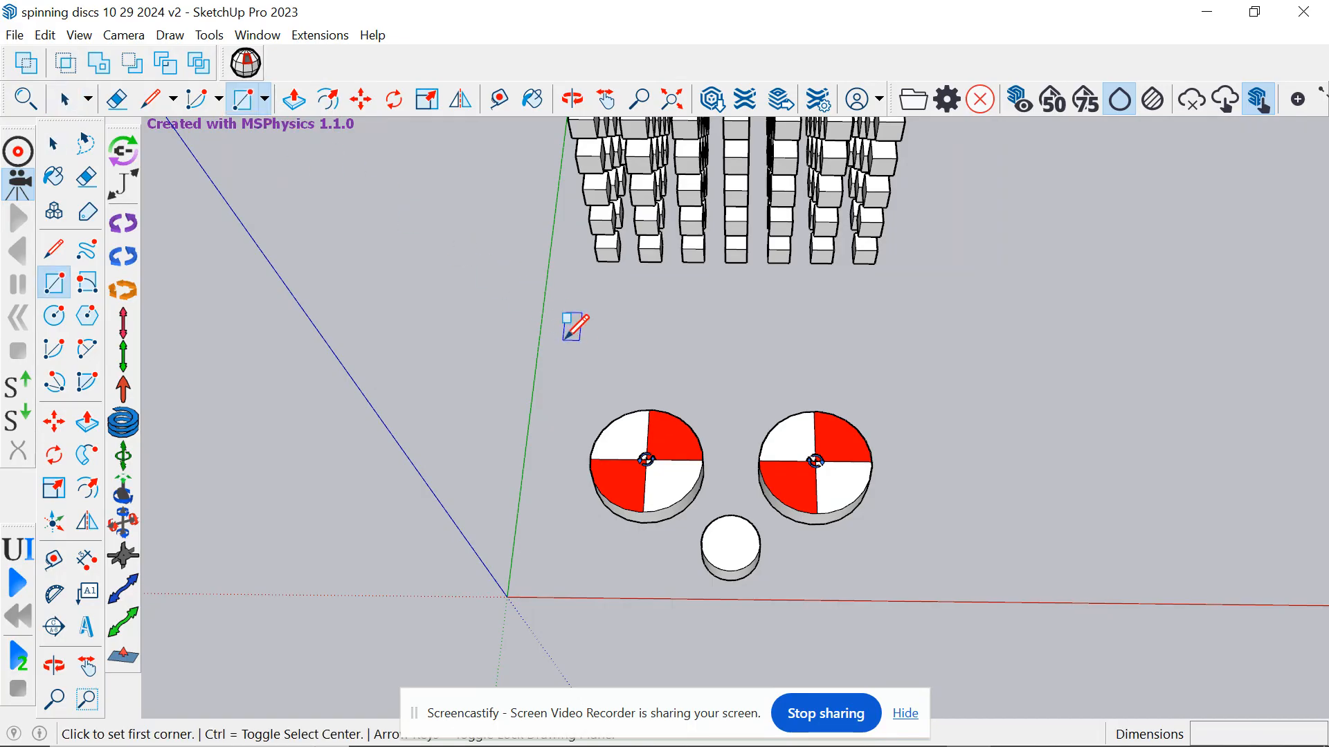
click(586, 322)
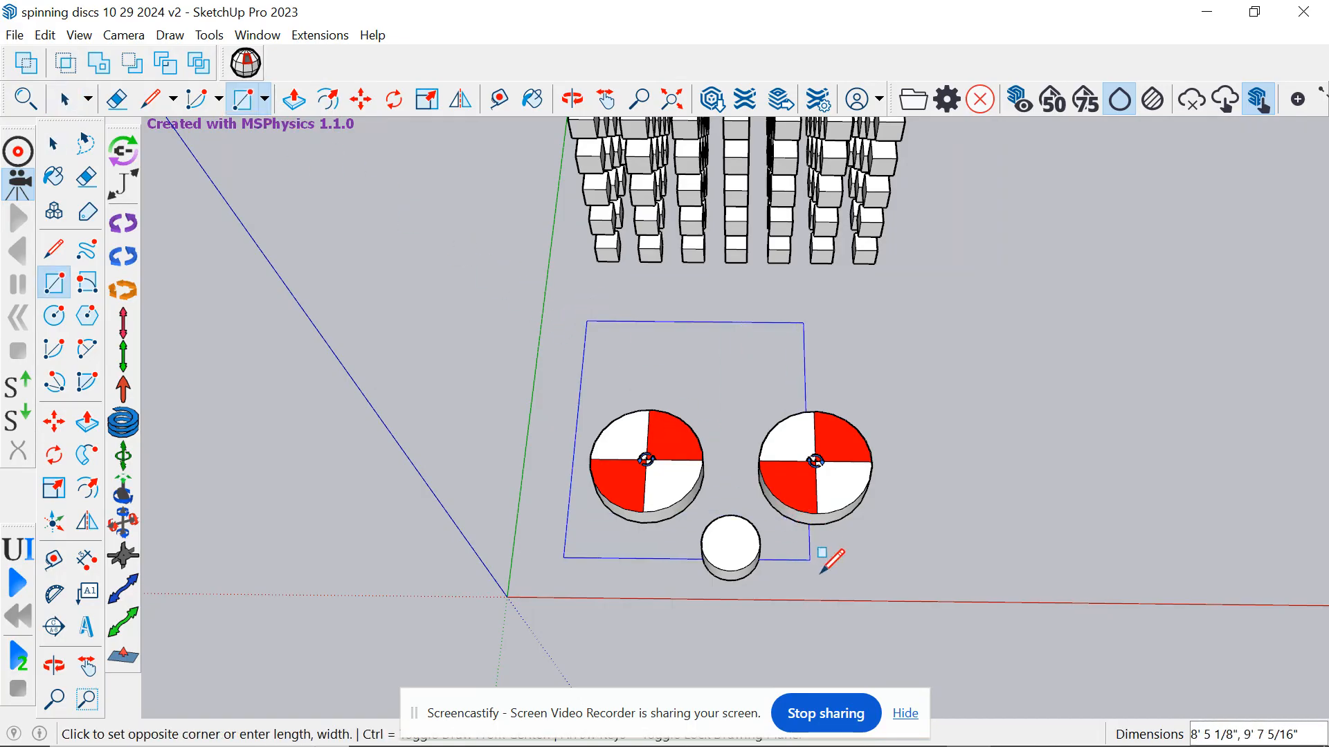
click(903, 677)
Extrude the ground rectangle downward by about 2 11/16" into a thin slab beneath the discs
scroll(876, 609, down, 2)
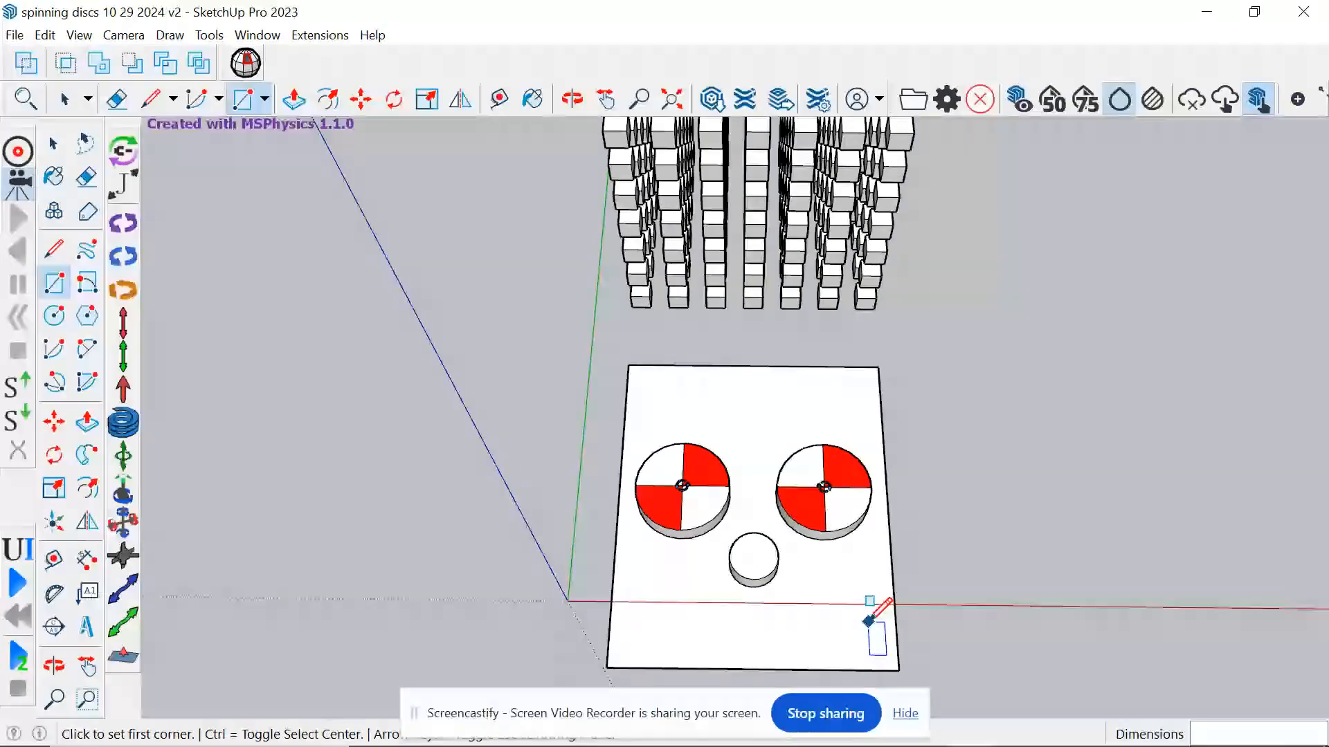
click(572, 99)
drag(640, 335, 682, 280)
click(294, 99)
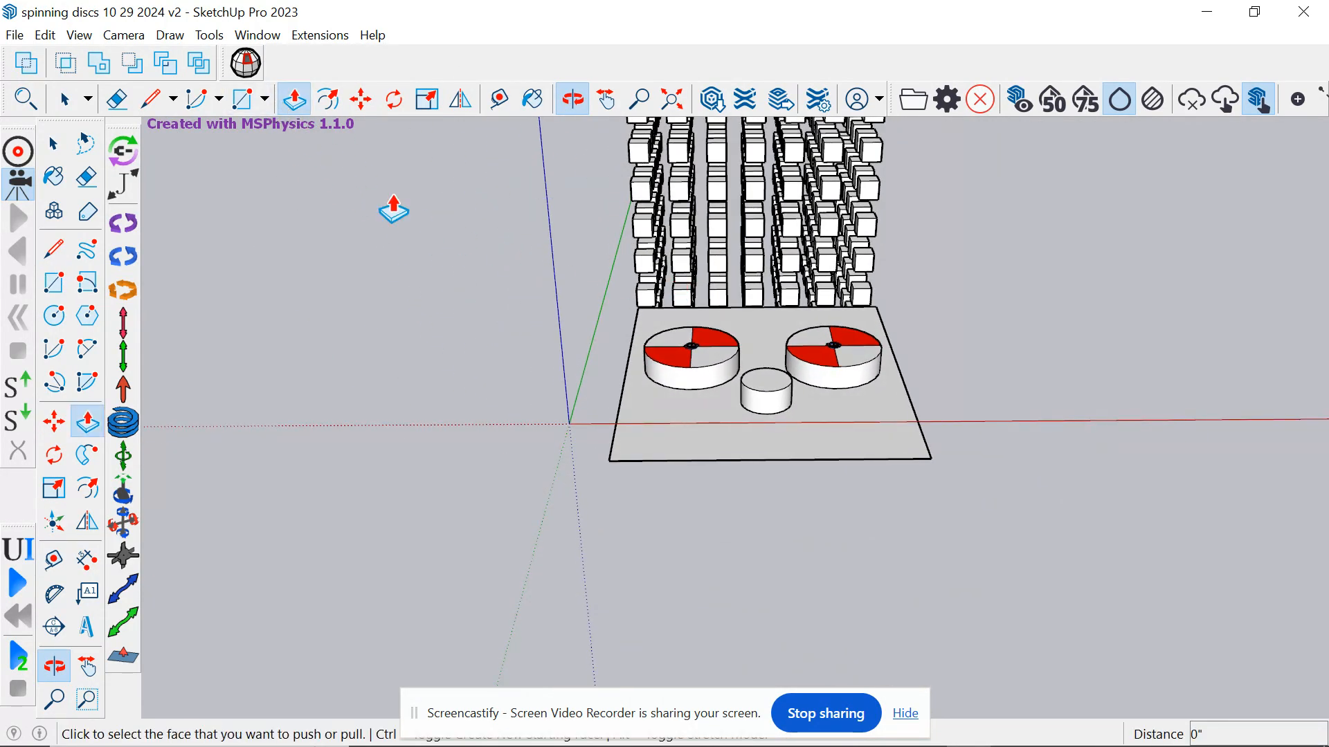
click(642, 424)
click(642, 427)
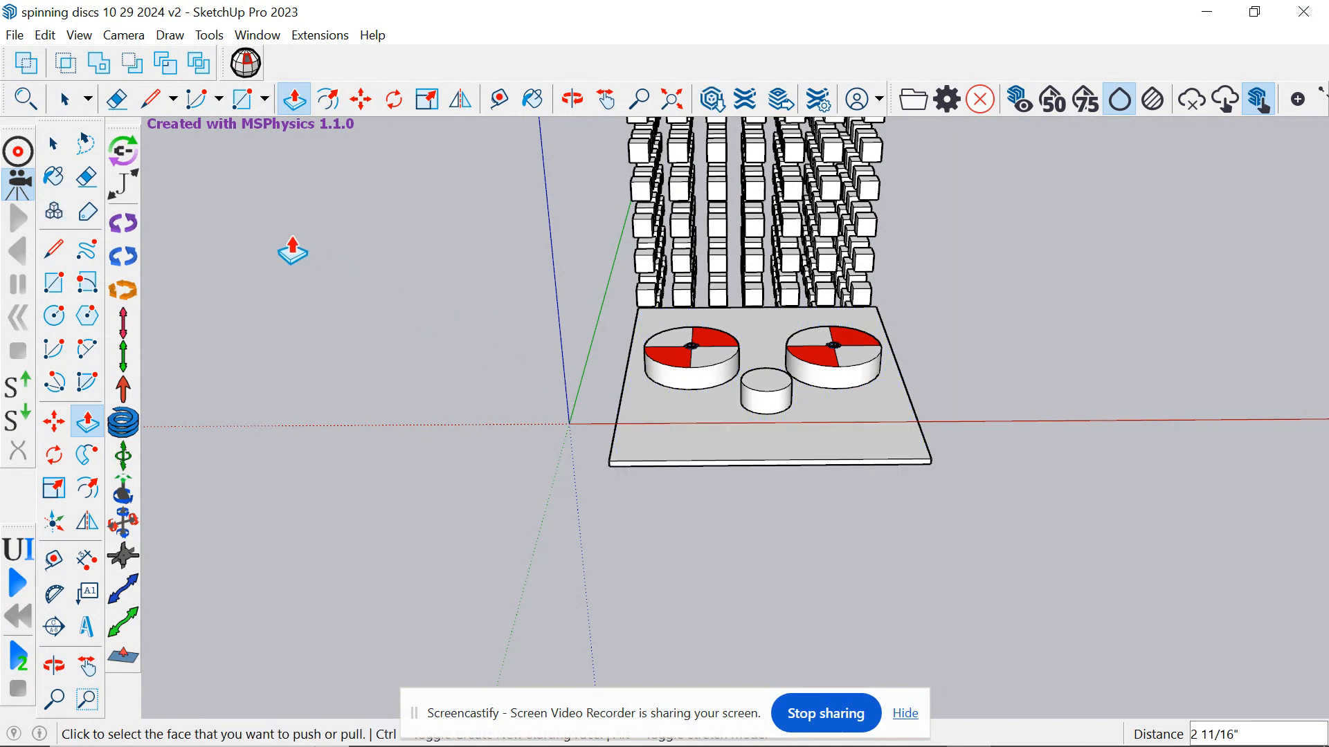
Paint the slab's top and front faces with the bright blue translucent material from the Glass and Mirrors collection
click(67, 101)
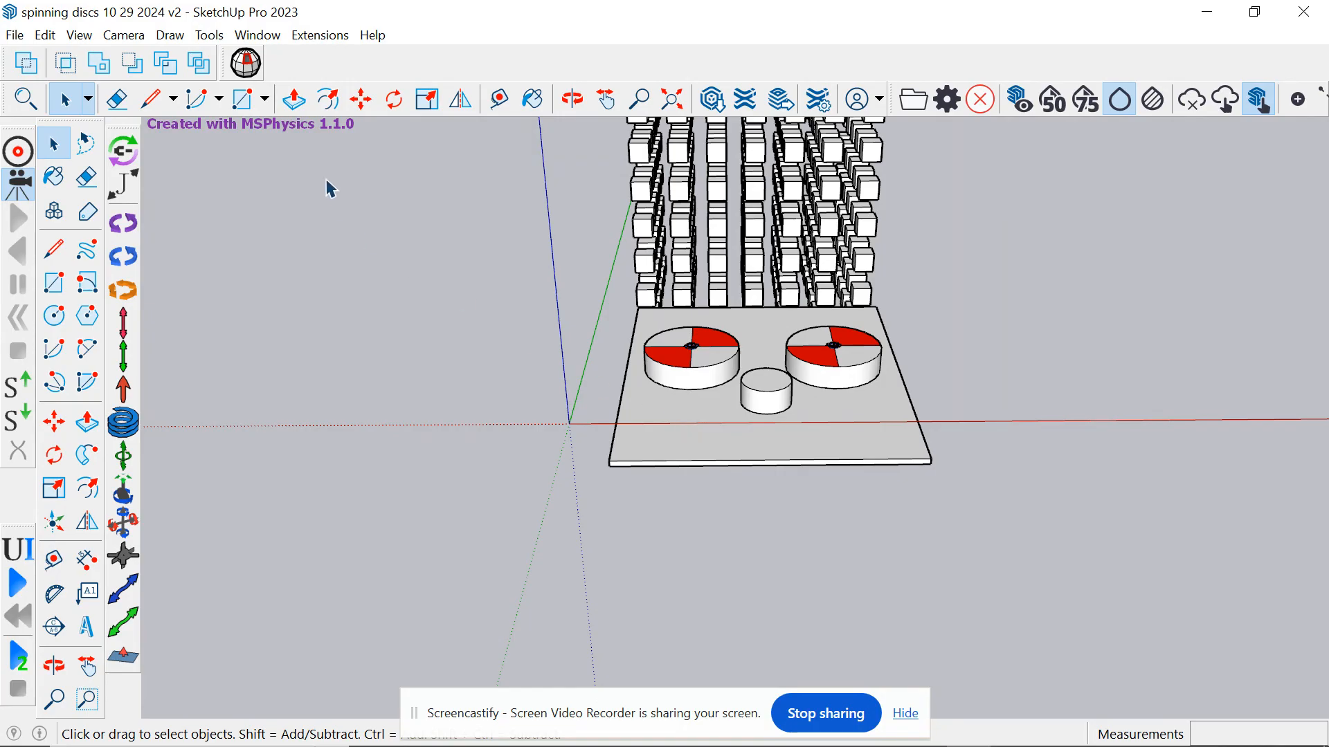
click(533, 99)
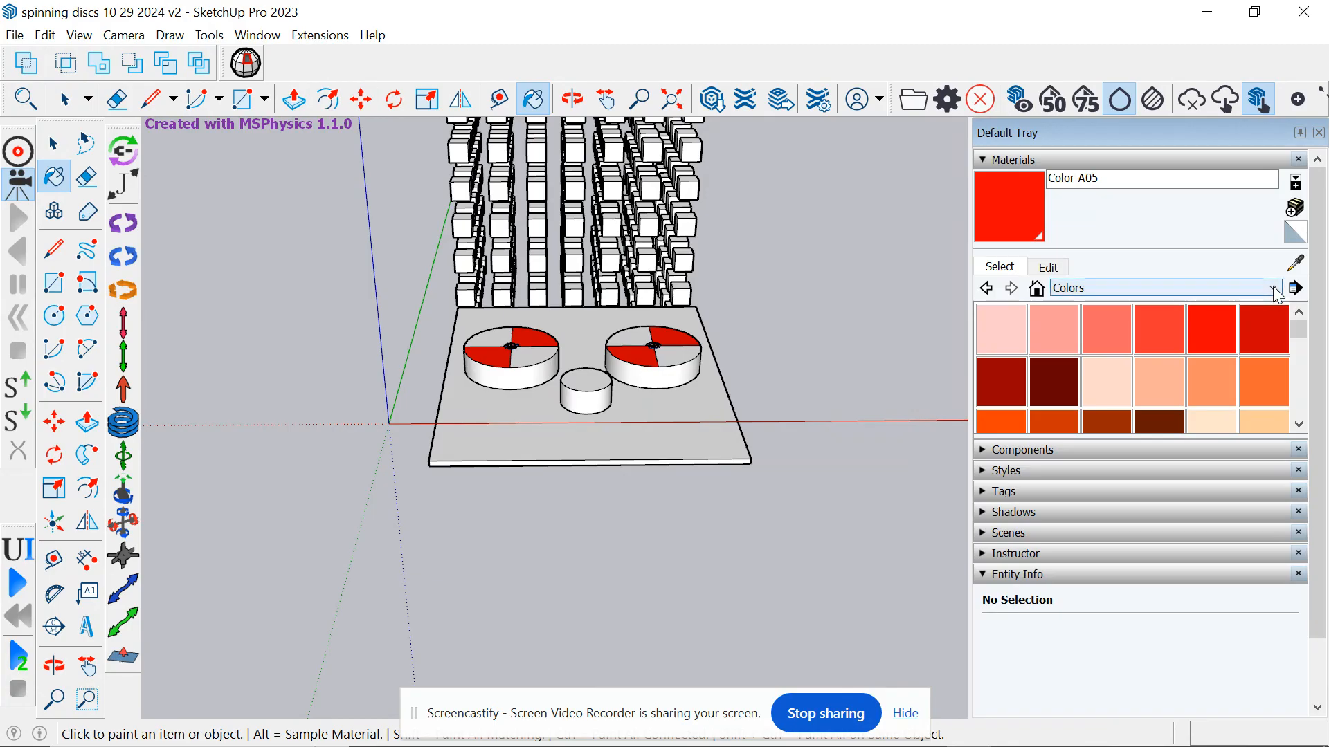
click(1277, 288)
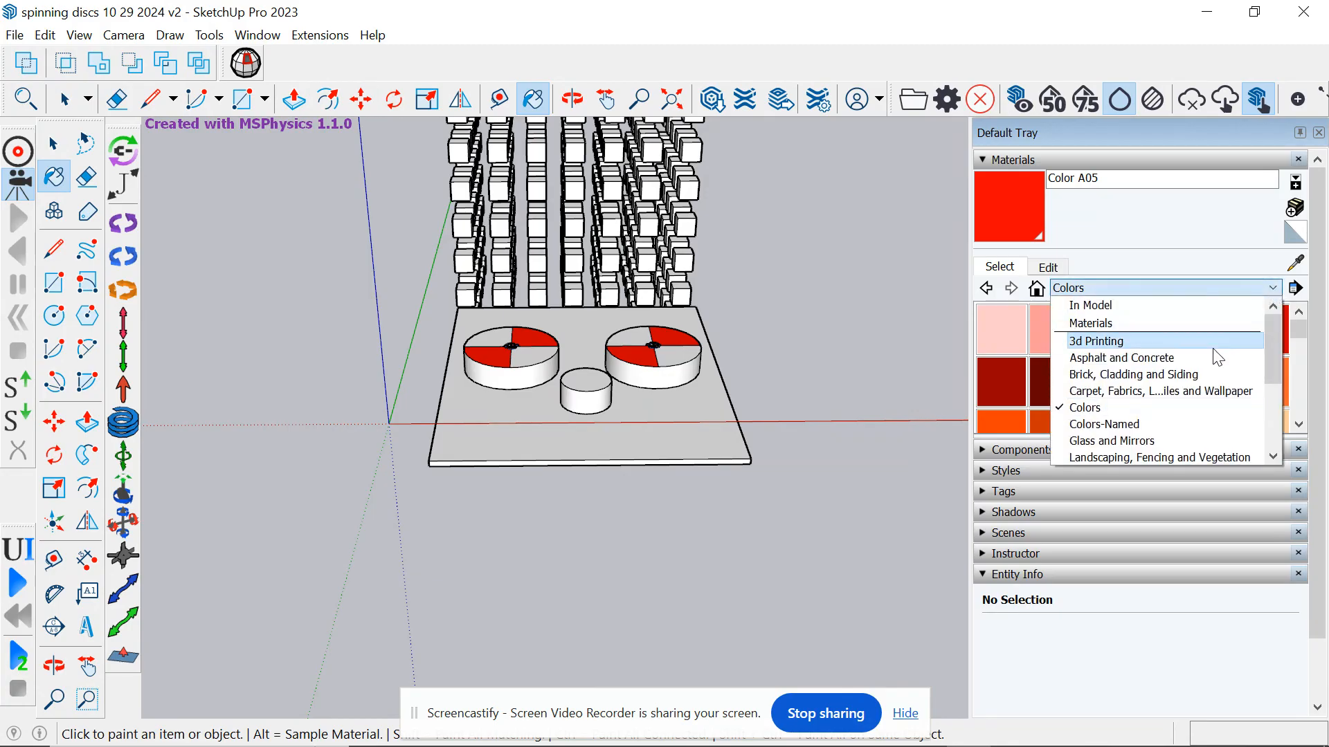
click(1180, 439)
click(1211, 381)
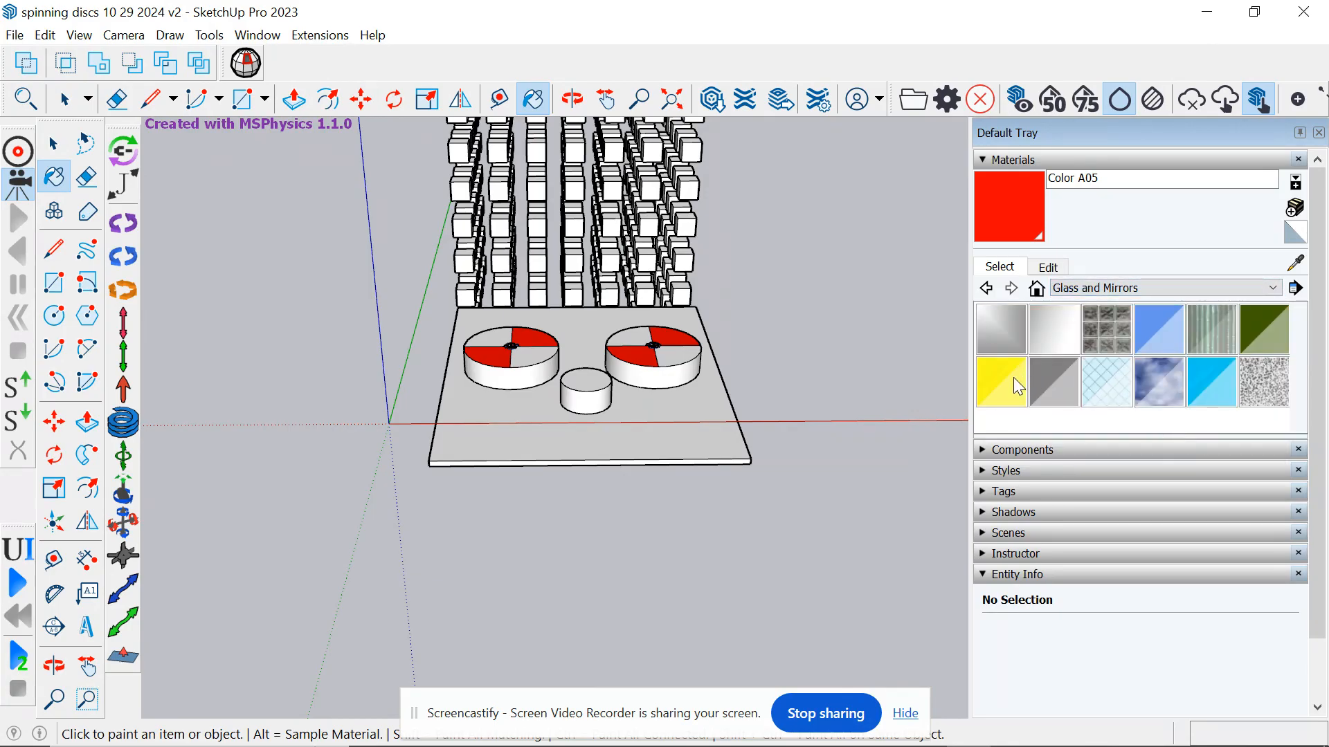
click(694, 432)
click(699, 460)
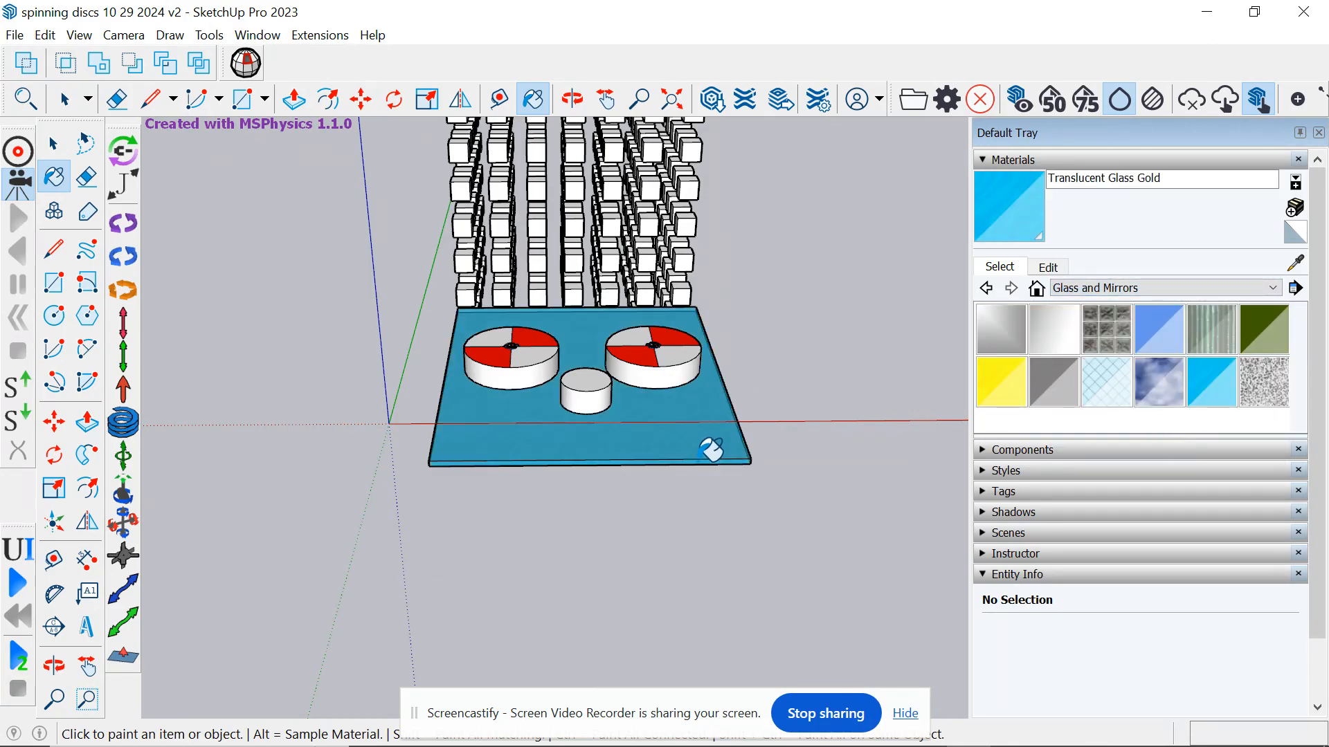
click(1318, 133)
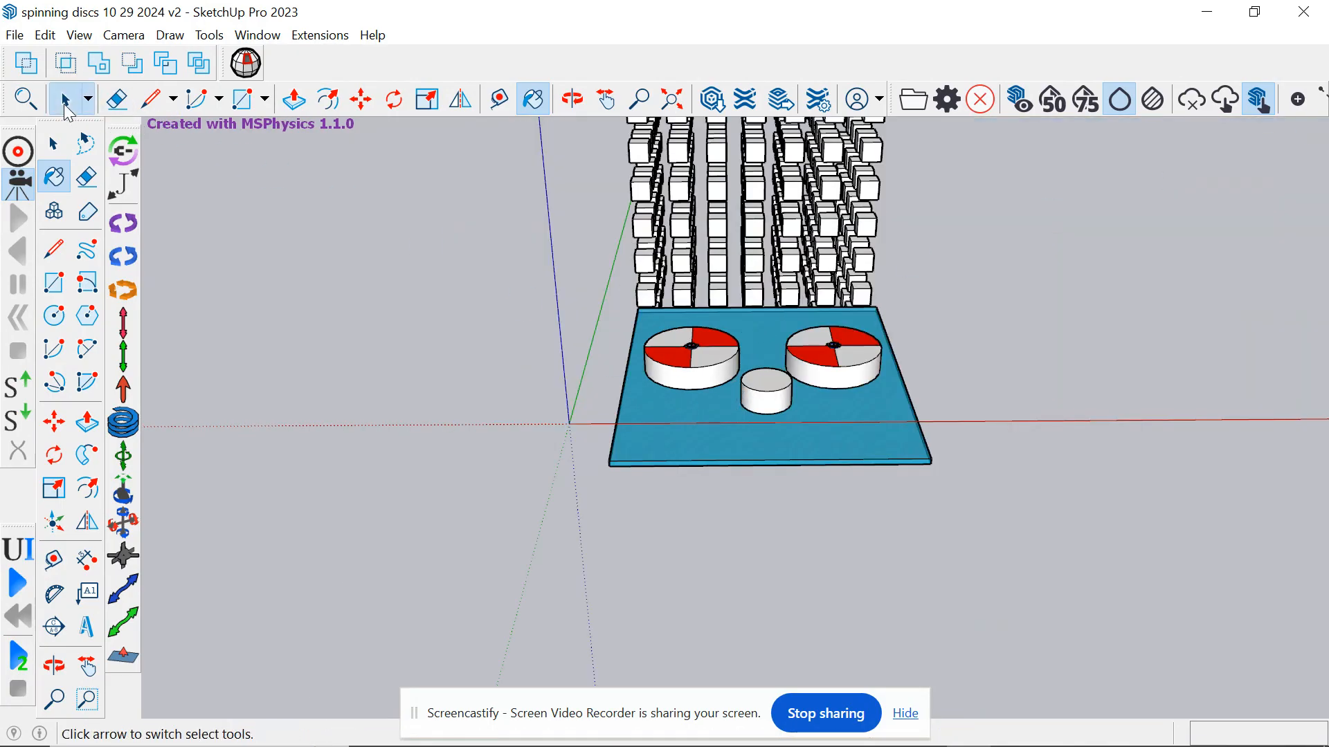
Make the whole blue slab a group, then run and reset the simulation
click(65, 100)
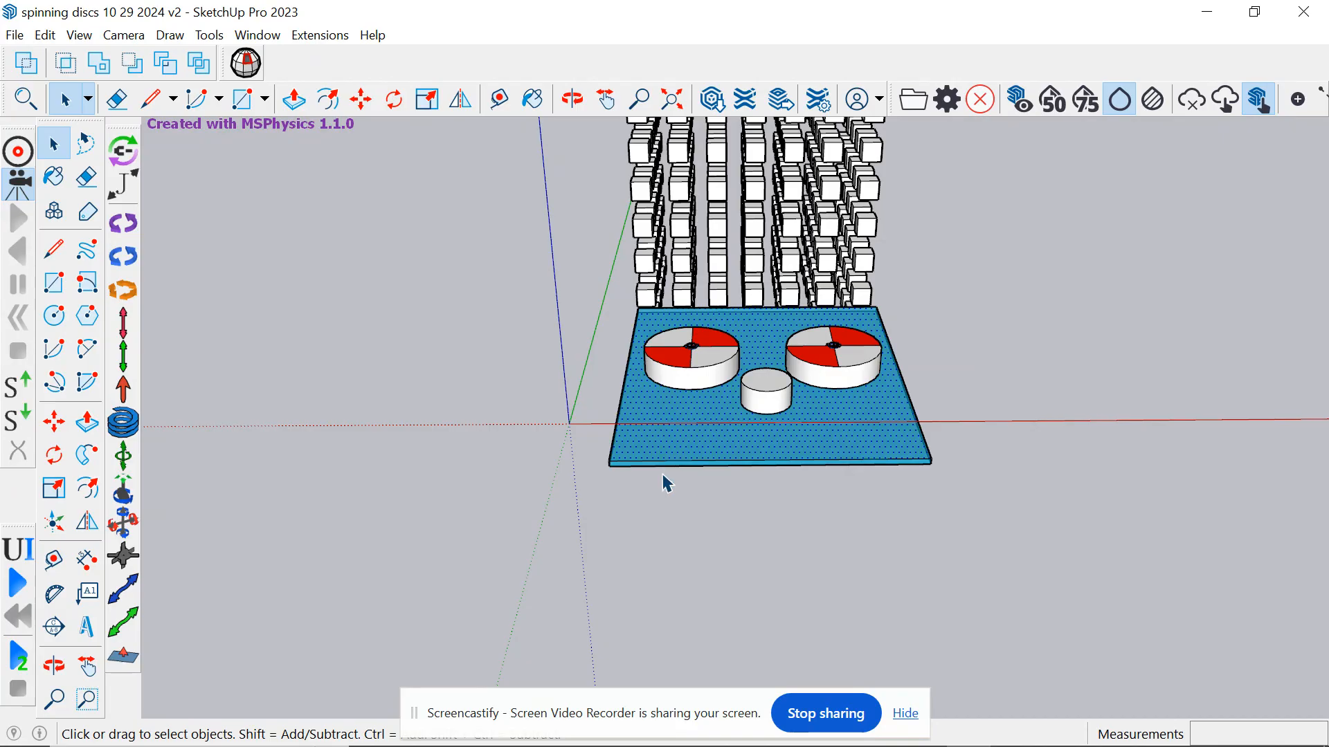
click(667, 443)
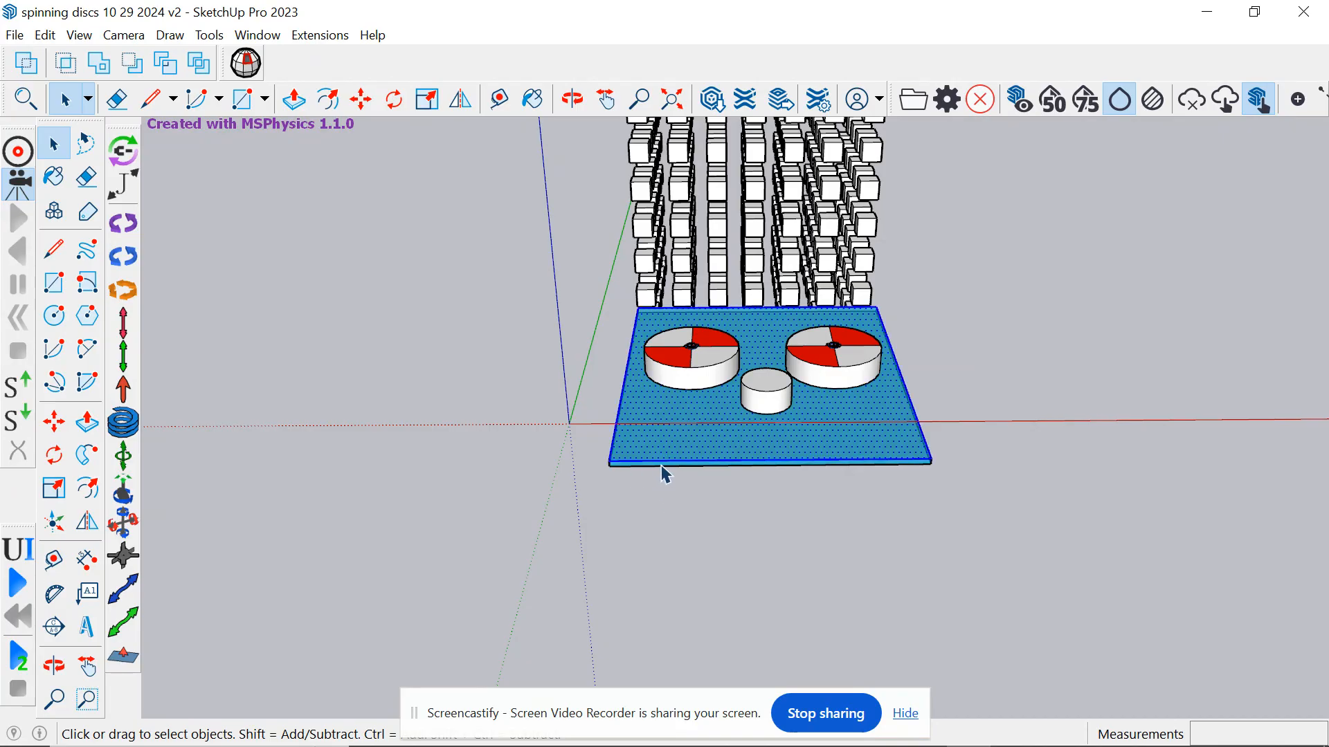
right_click(803, 445)
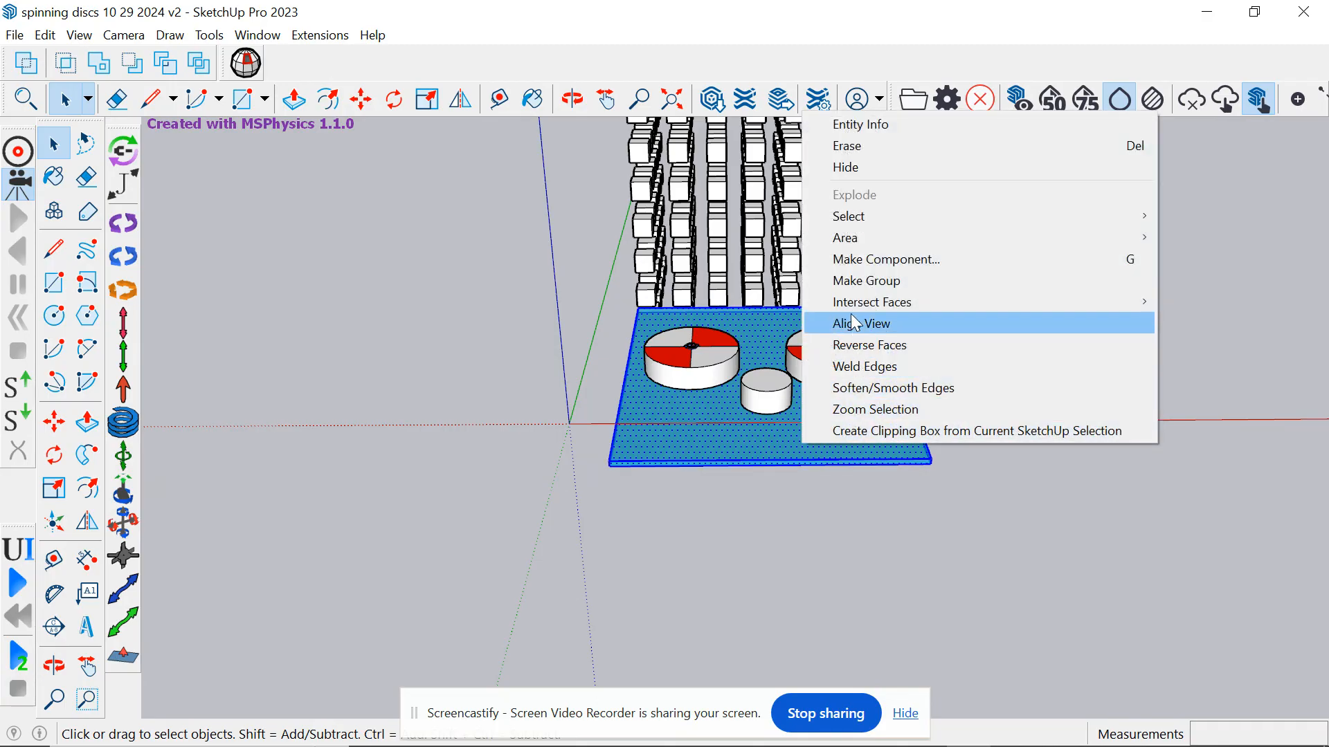
click(851, 284)
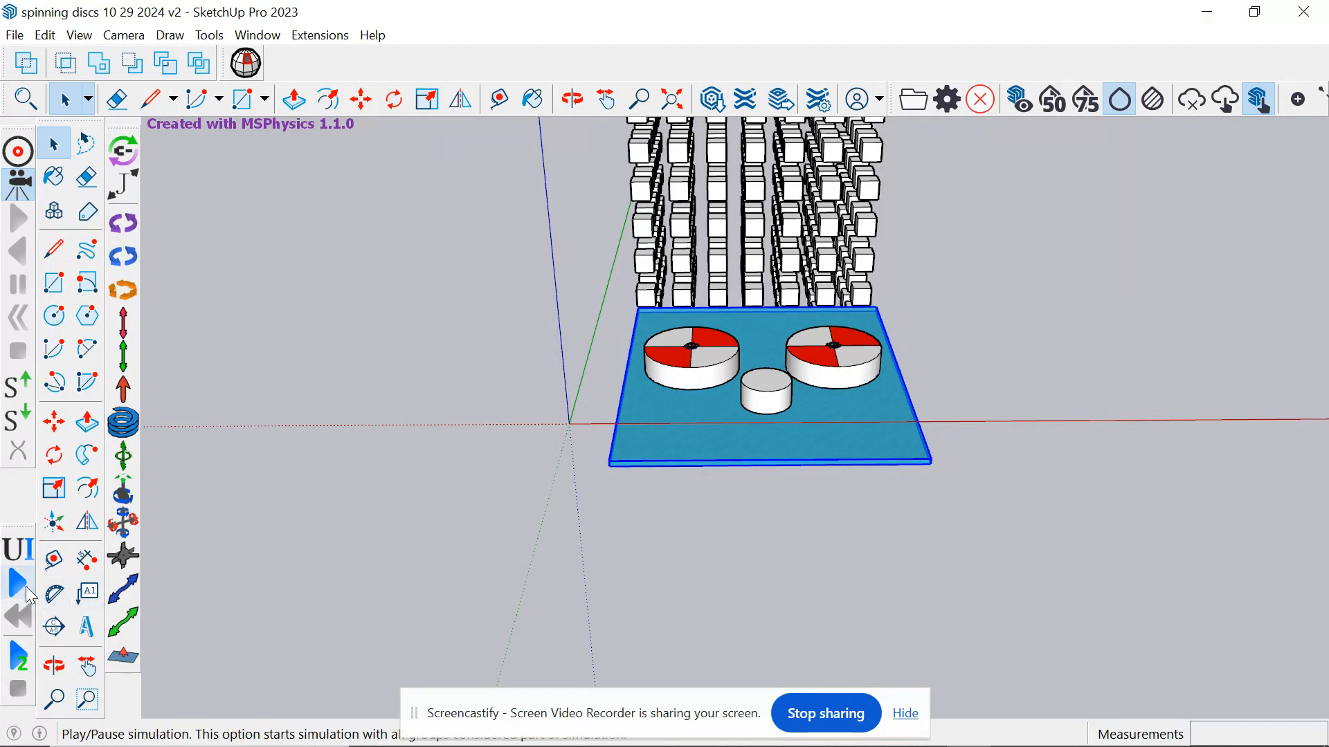
click(21, 587)
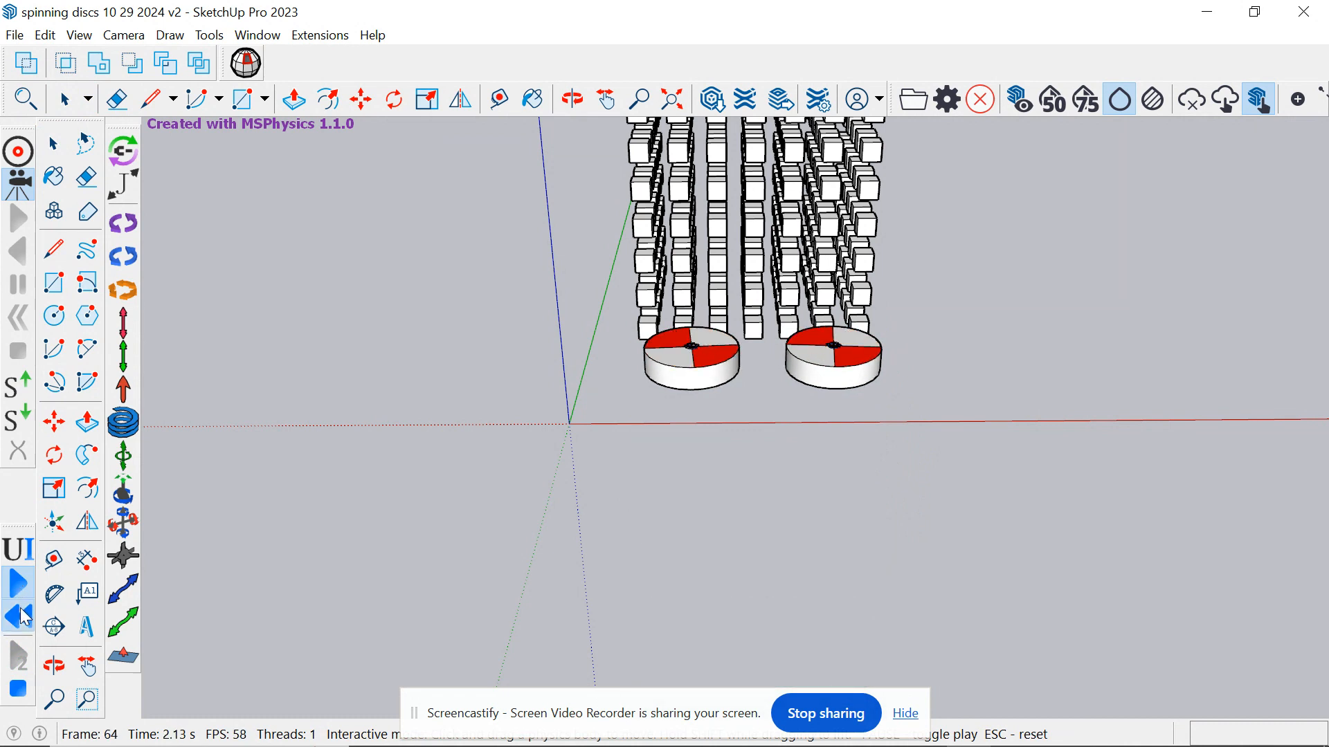
click(19, 616)
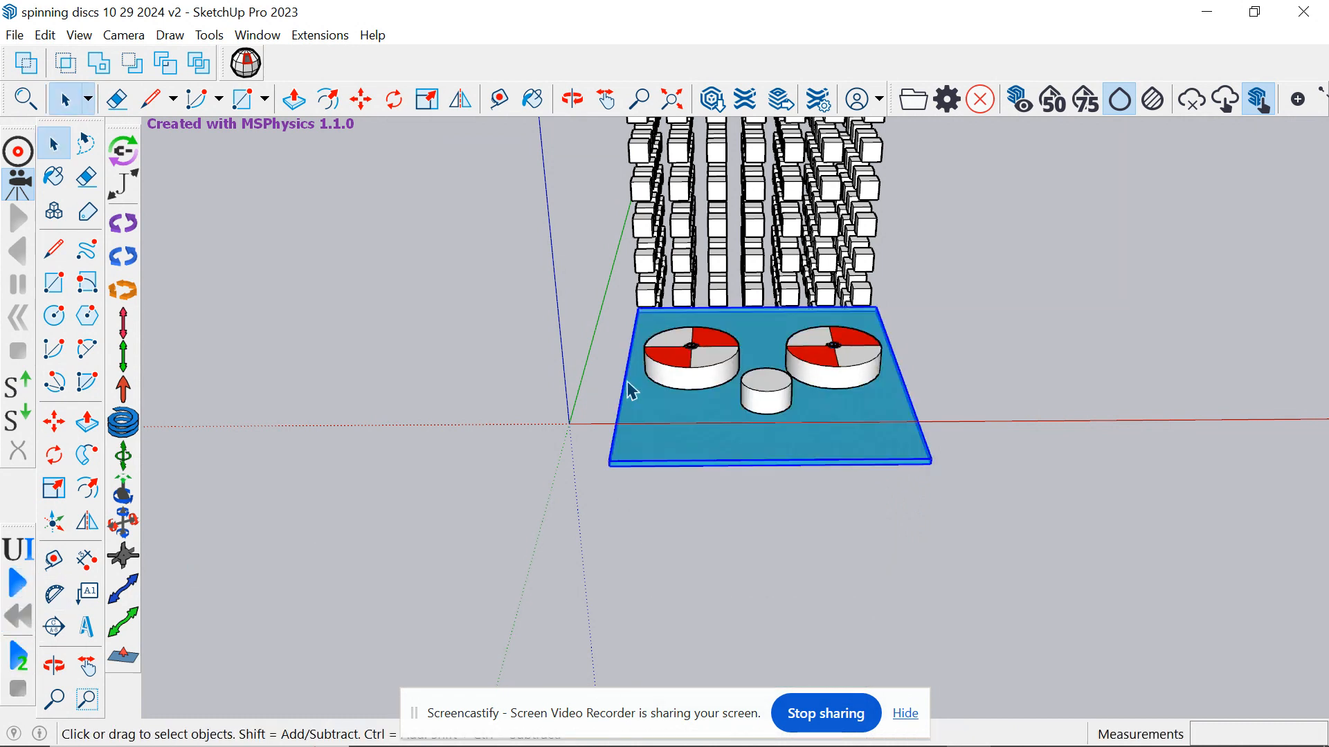
Set the blue slab group's MSPhysics shape to Static Mesh
right_click(727, 450)
mouse_move(778, 414)
mouse_move(1121, 413)
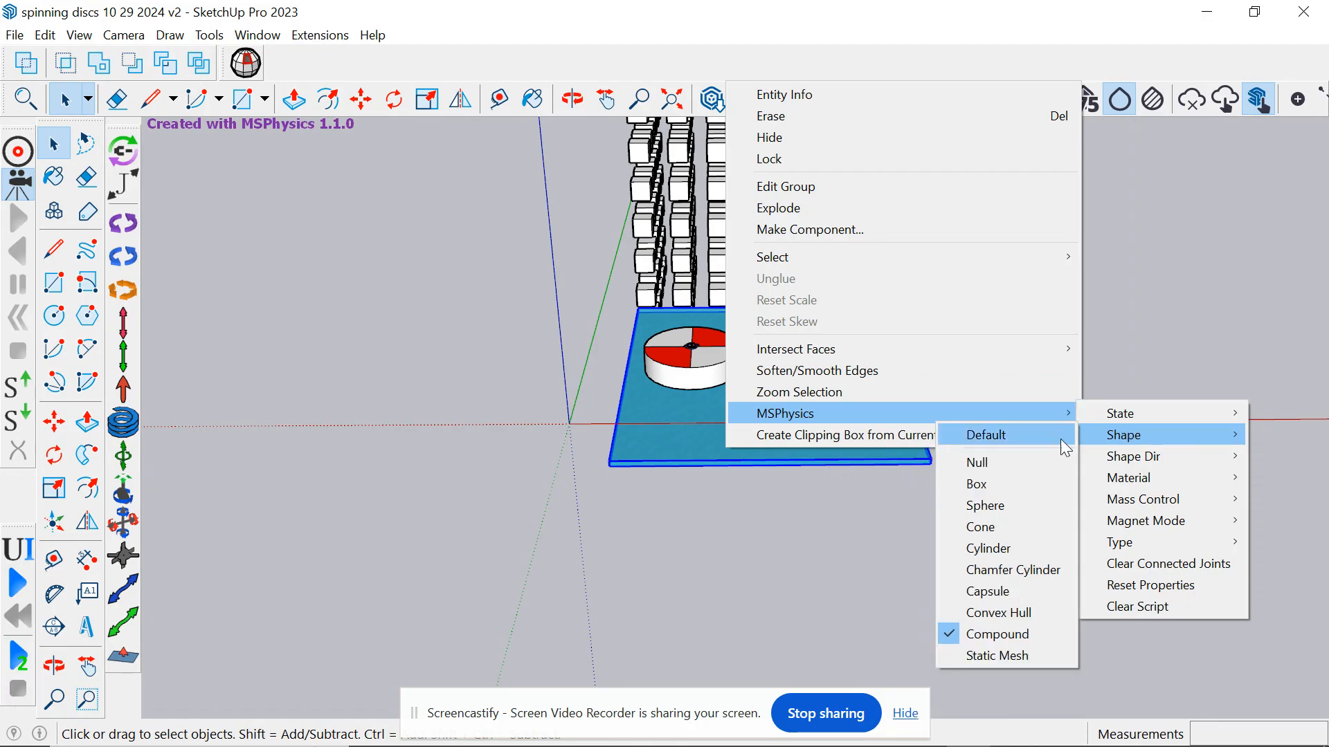
click(1036, 650)
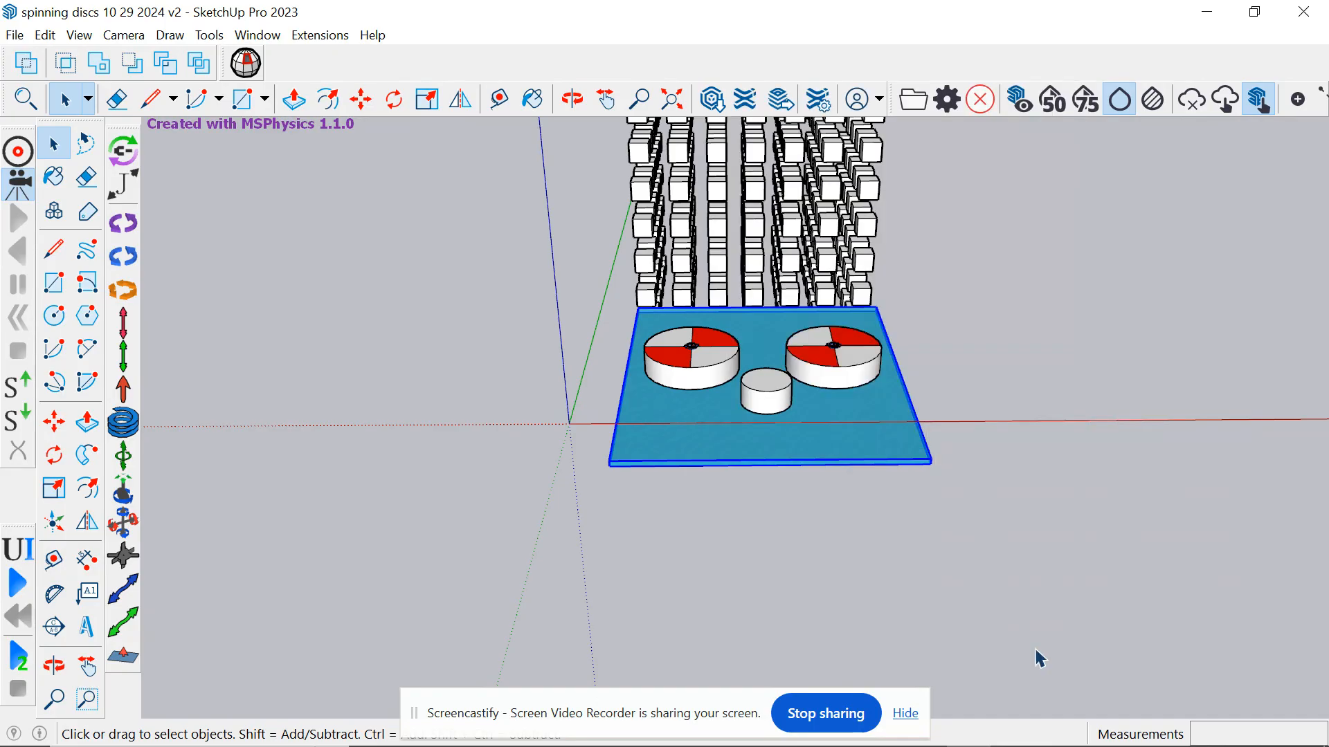
Save the model under its existing file name
scroll(986, 663, down, 3)
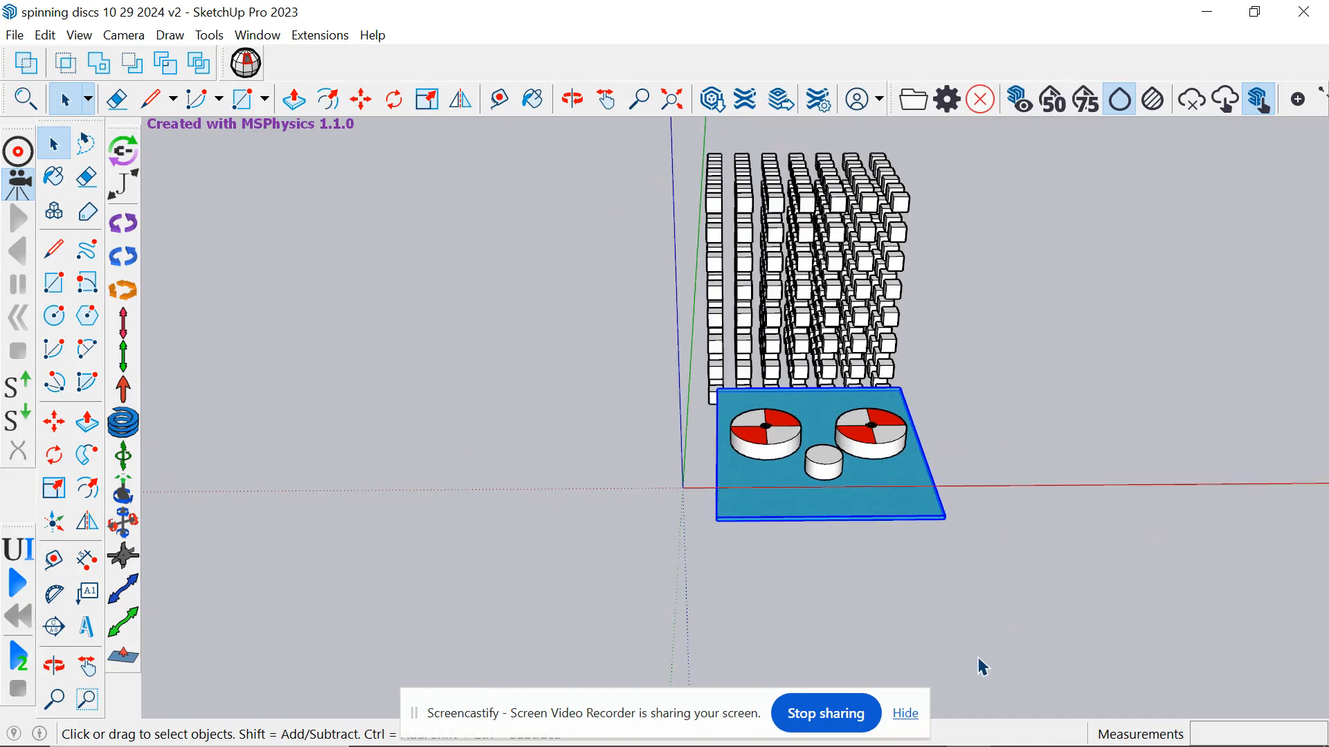
click(15, 35)
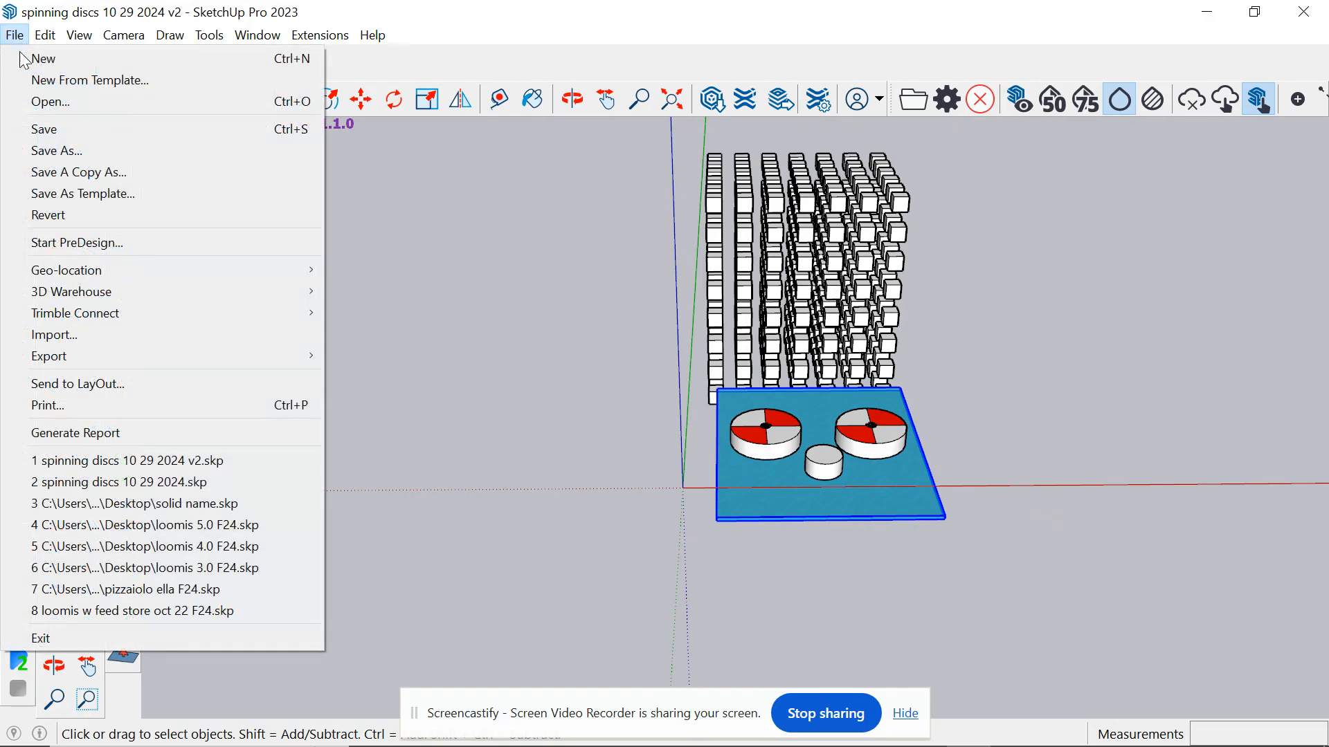
click(47, 126)
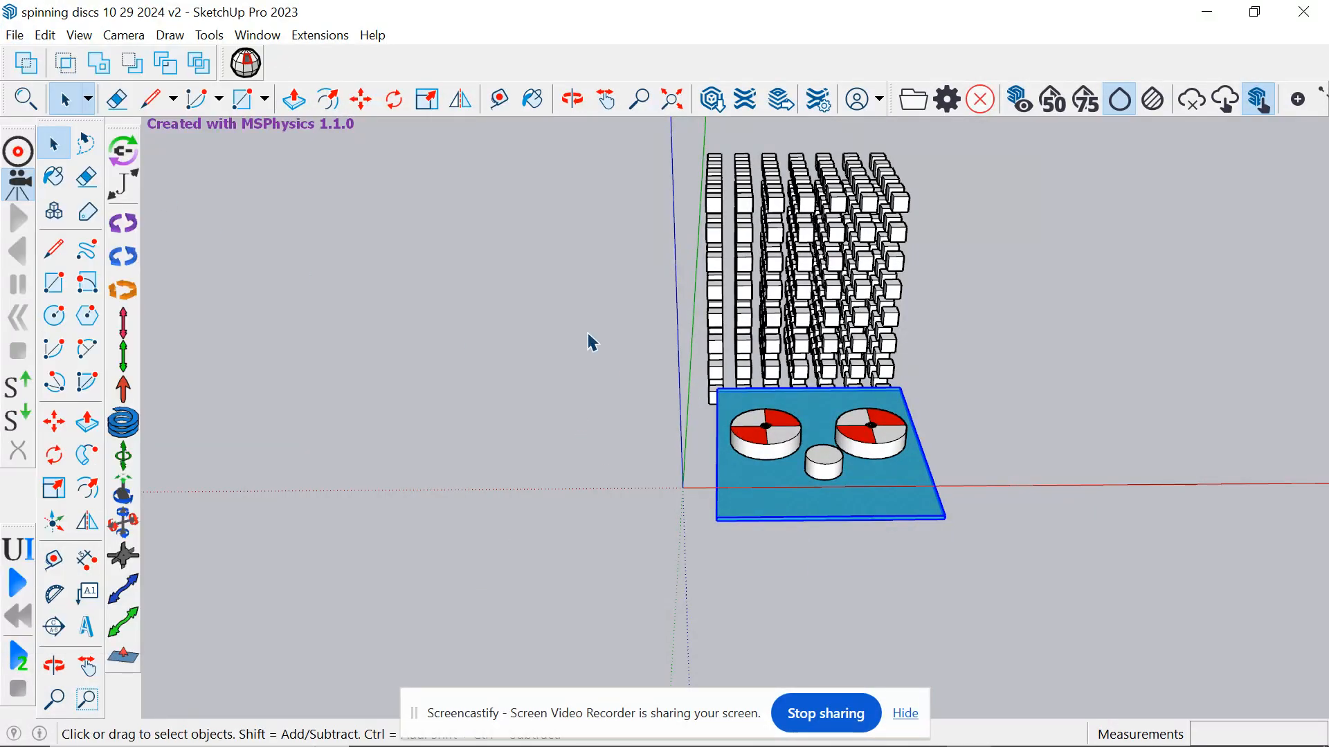
Frame the full cube array together with the two discs and the small cylinder for the simulation run
click(605, 99)
drag(633, 290, 507, 321)
scroll(713, 457, up, 4)
scroll(712, 456, up, 1)
scroll(713, 453, down, 3)
scroll(704, 410, up, 2)
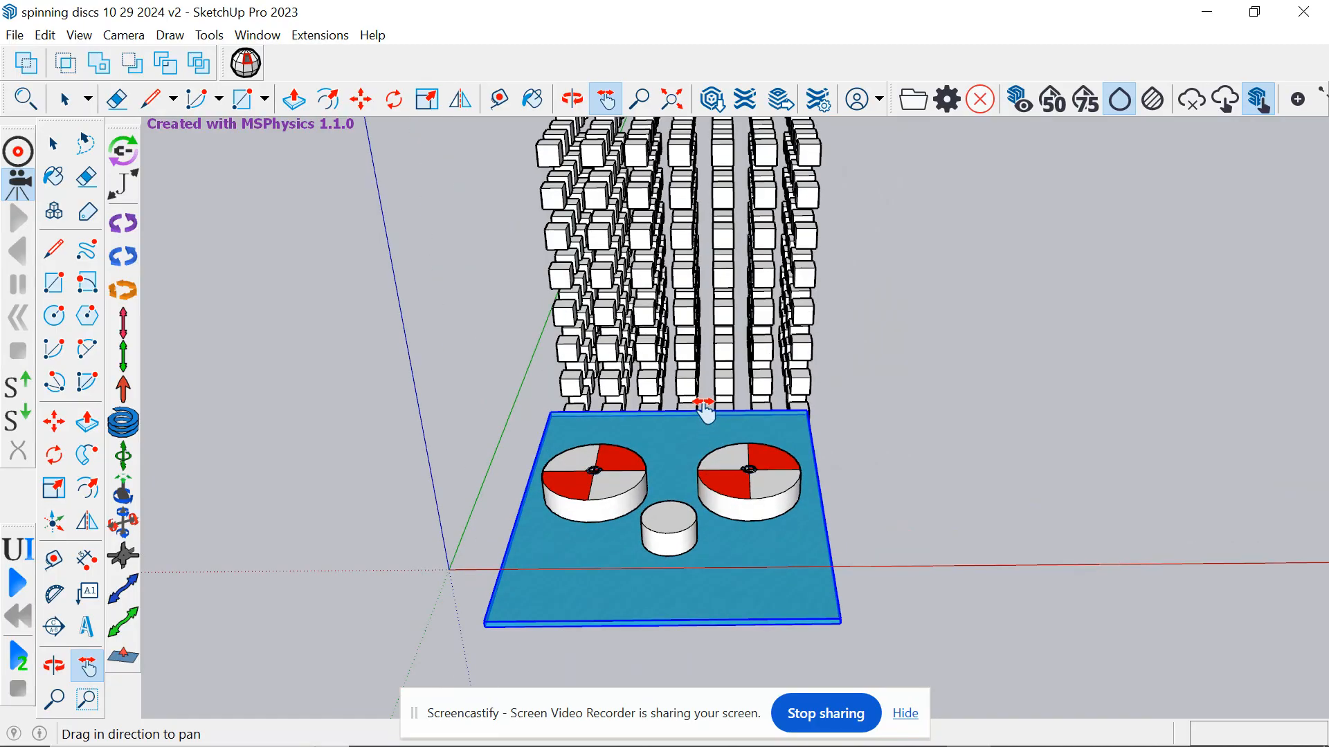
drag(739, 320, 723, 371)
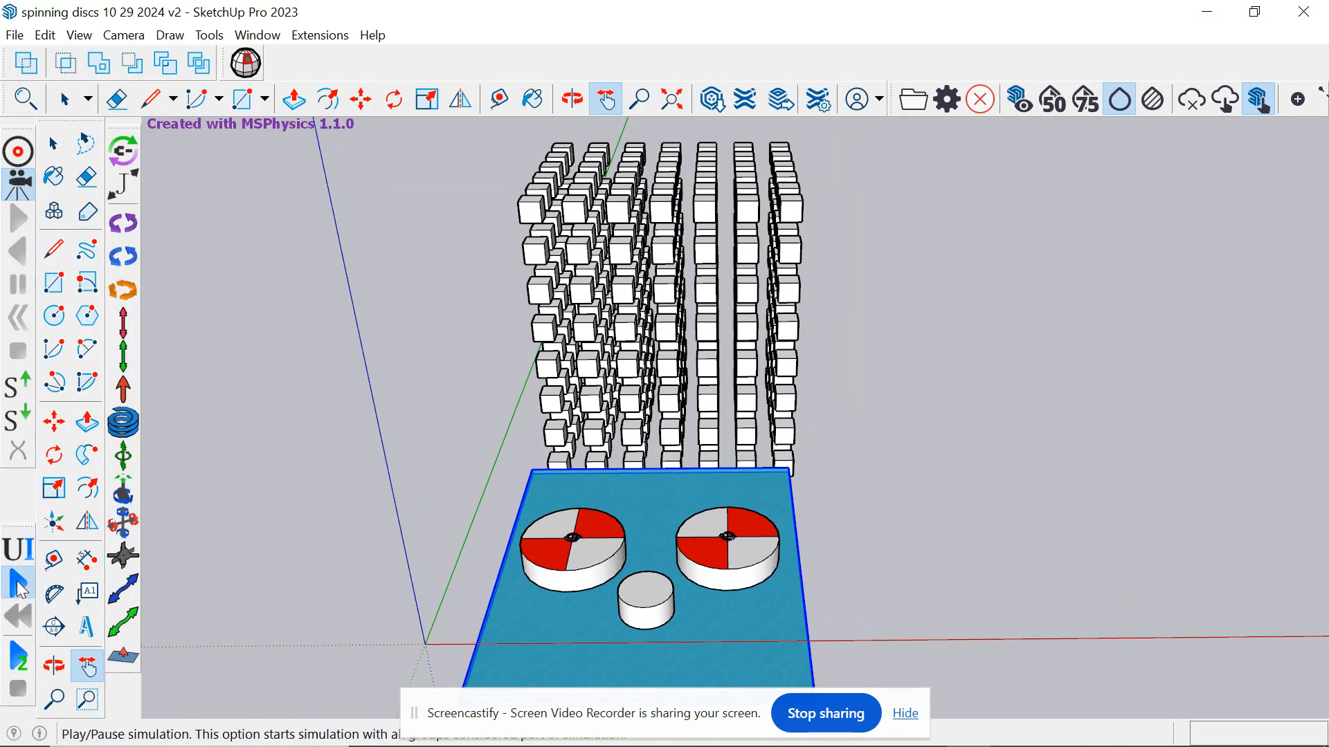
Run the simulation, feed the small cylinder between the two spinning discs, and reset the simulation
click(19, 584)
click(649, 602)
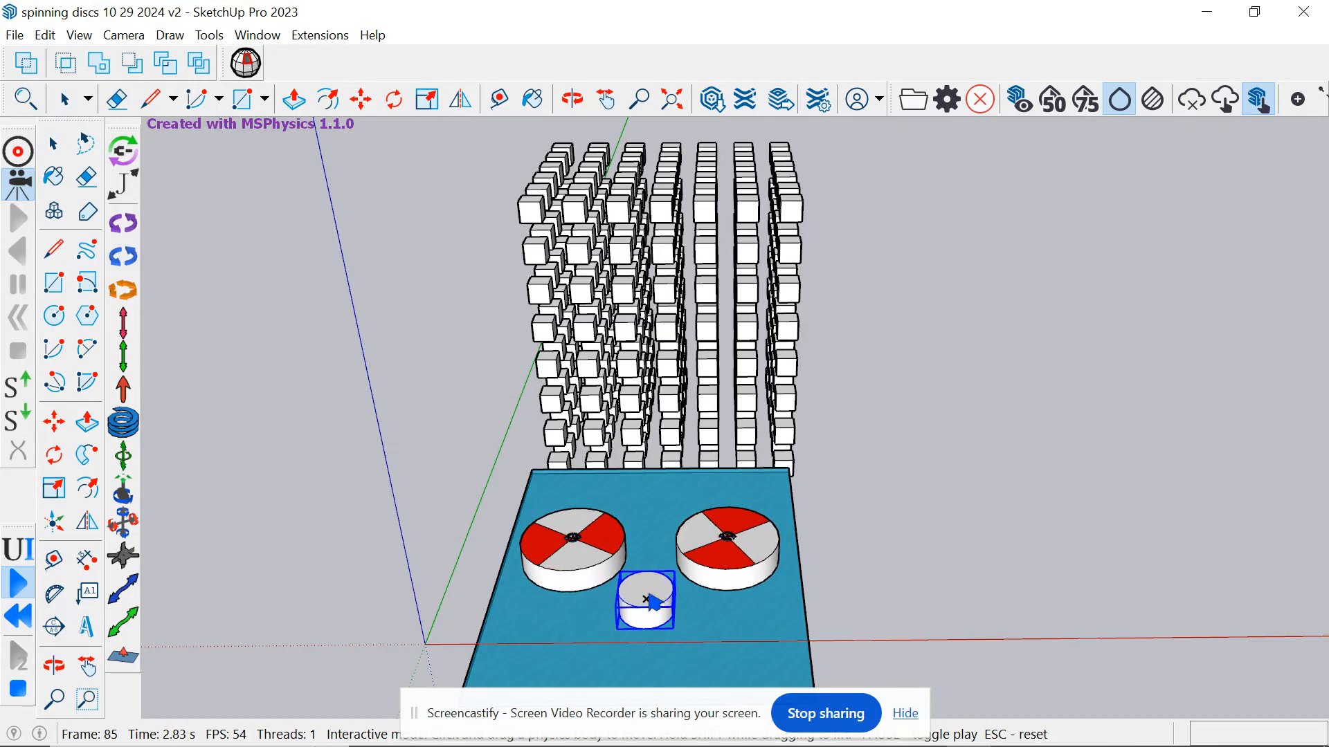
drag(648, 599, 654, 552)
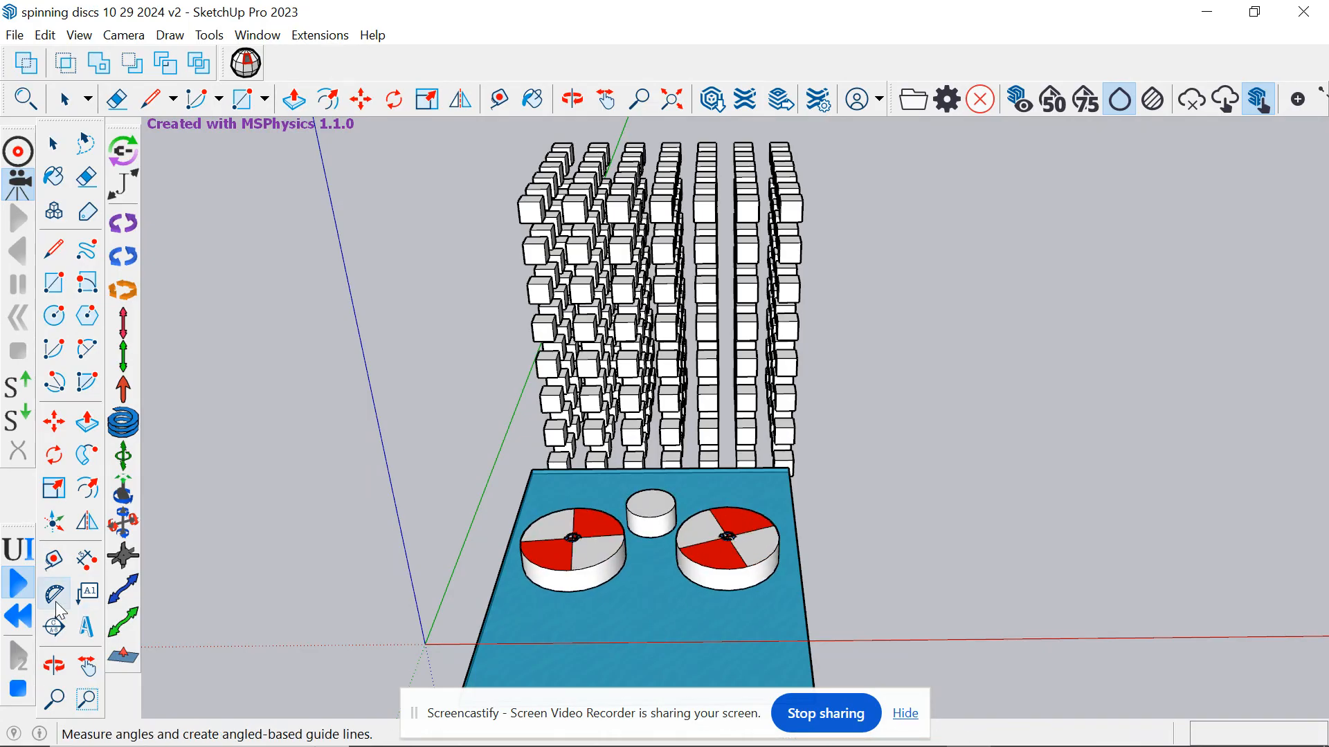
click(21, 613)
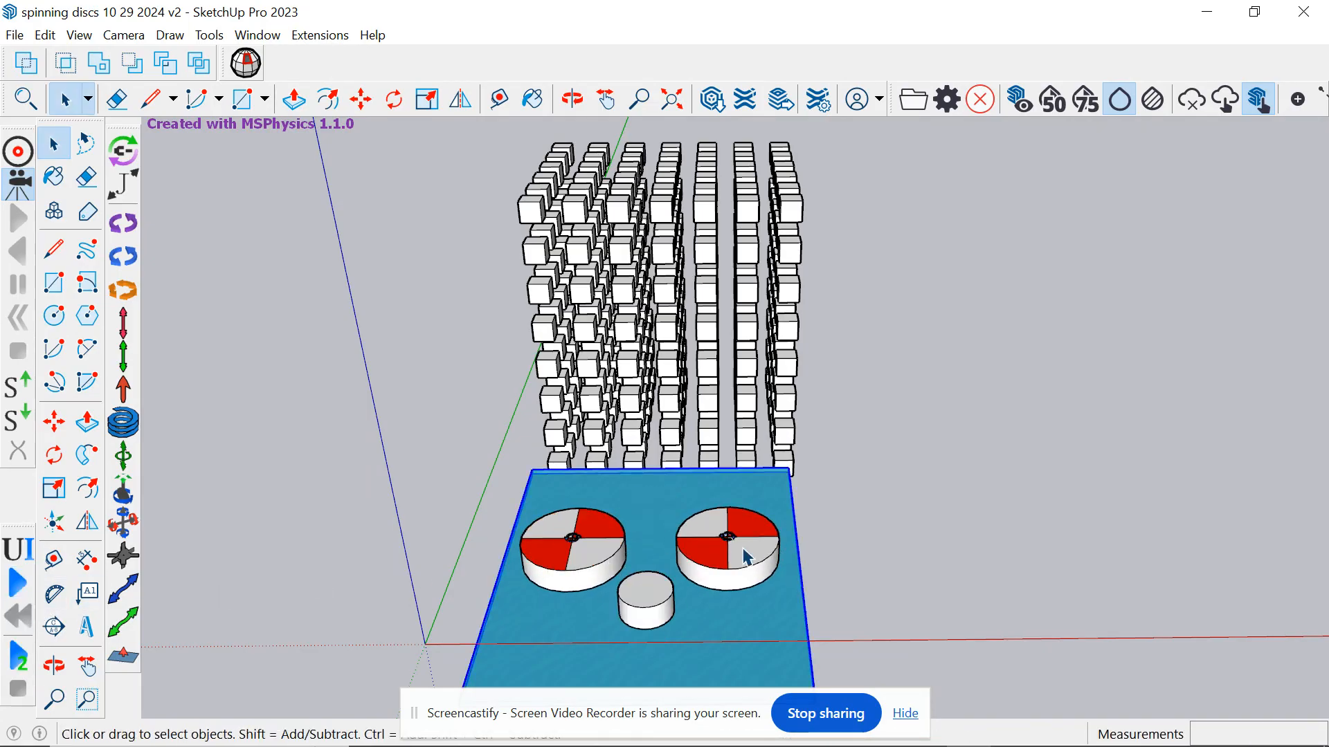
Set the left disc's motor joint to Accel 10 and Damp 0, then run and reset the simulation
click(410, 500)
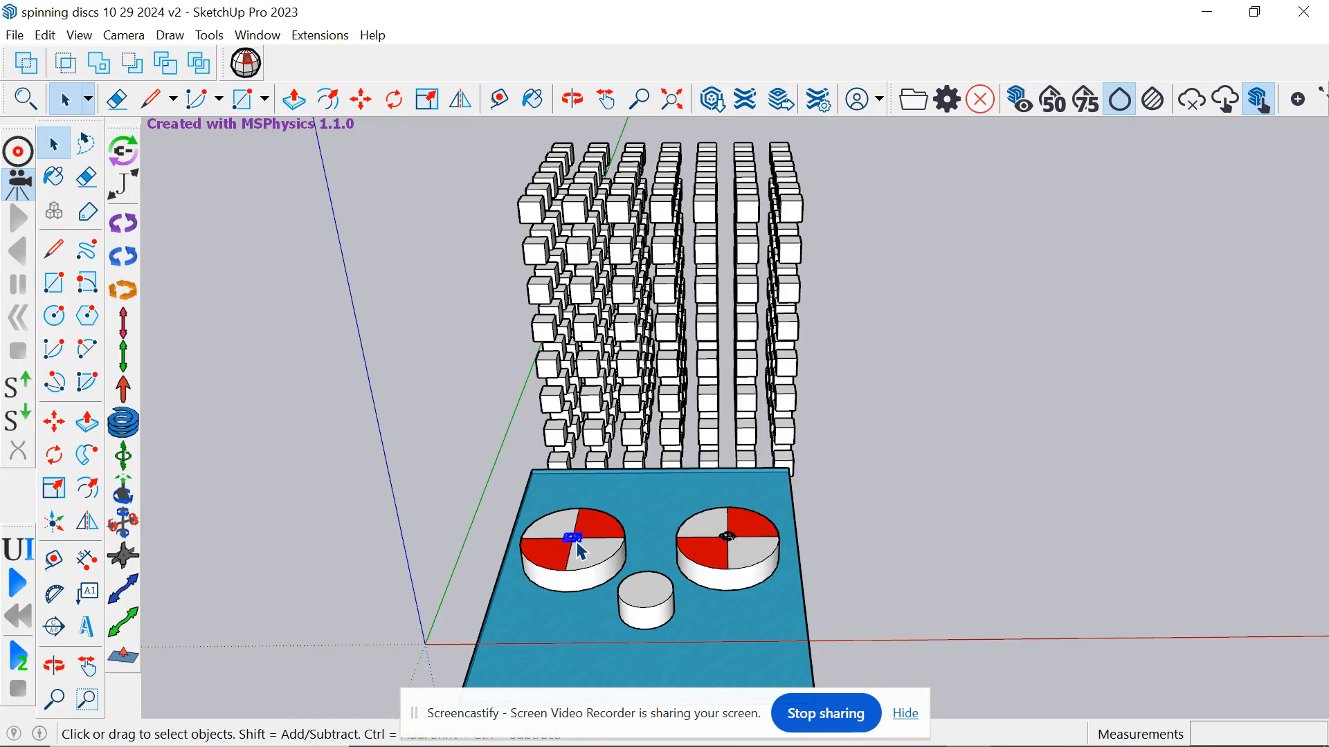
click(20, 552)
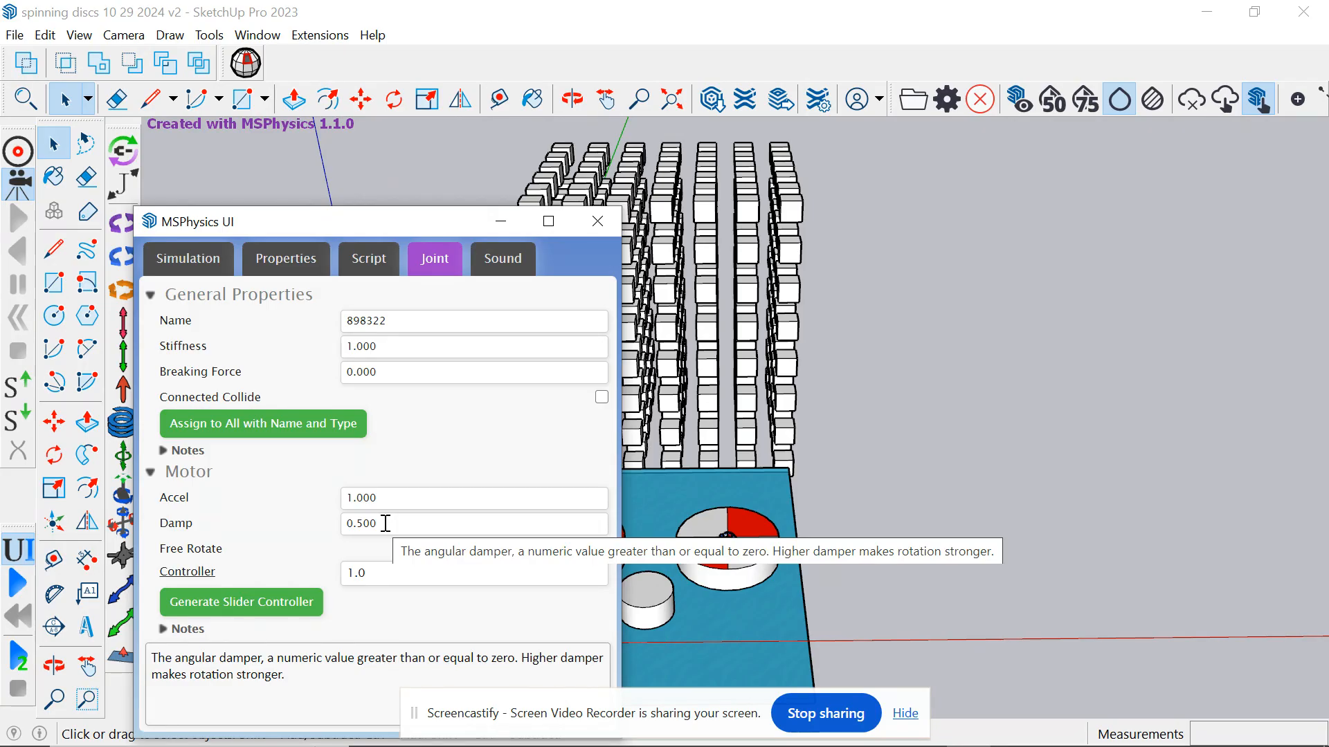
click(351, 497)
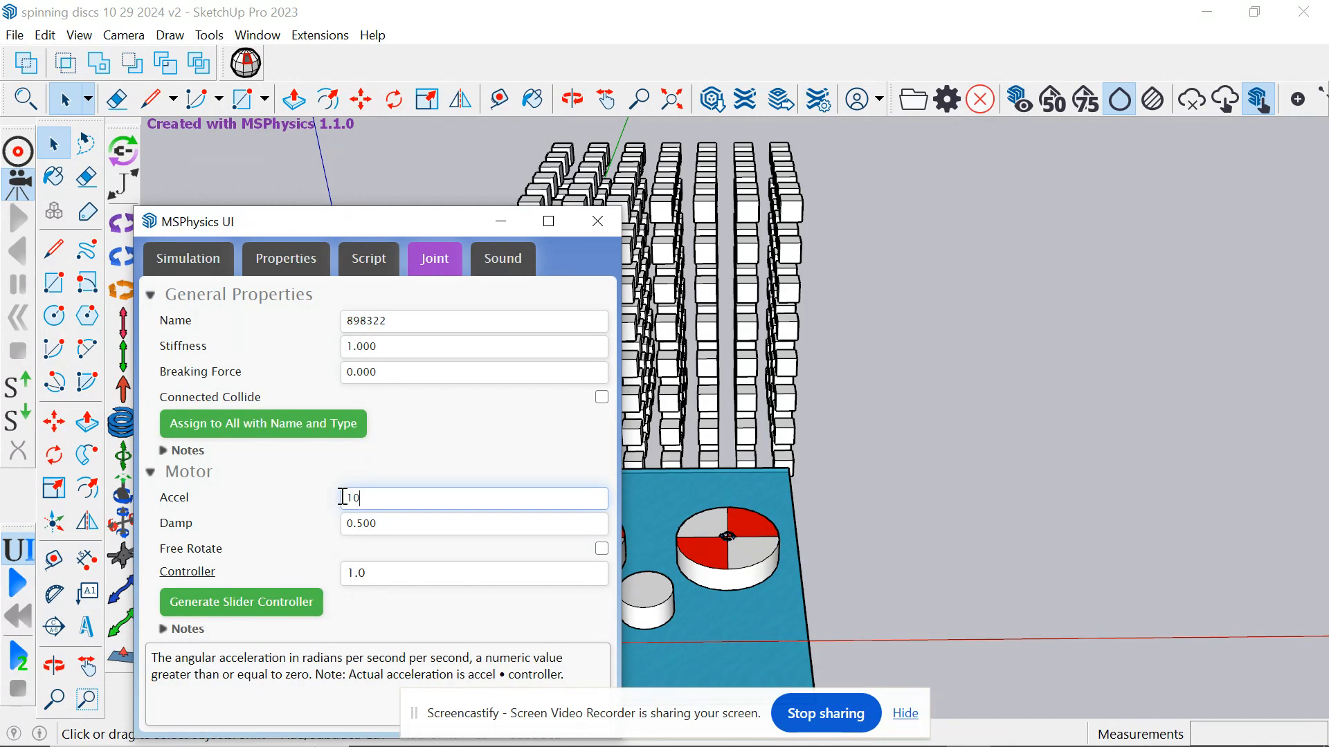
text(10)
click(365, 526)
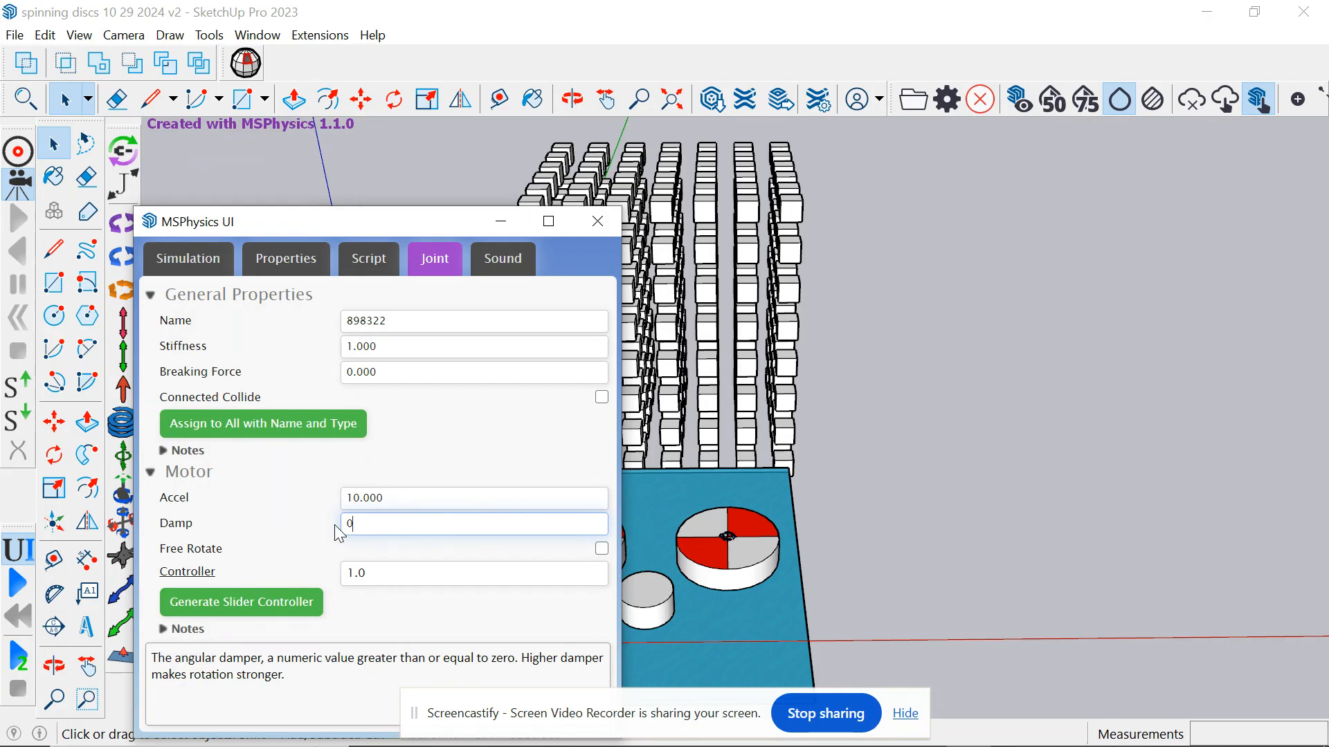
click(599, 223)
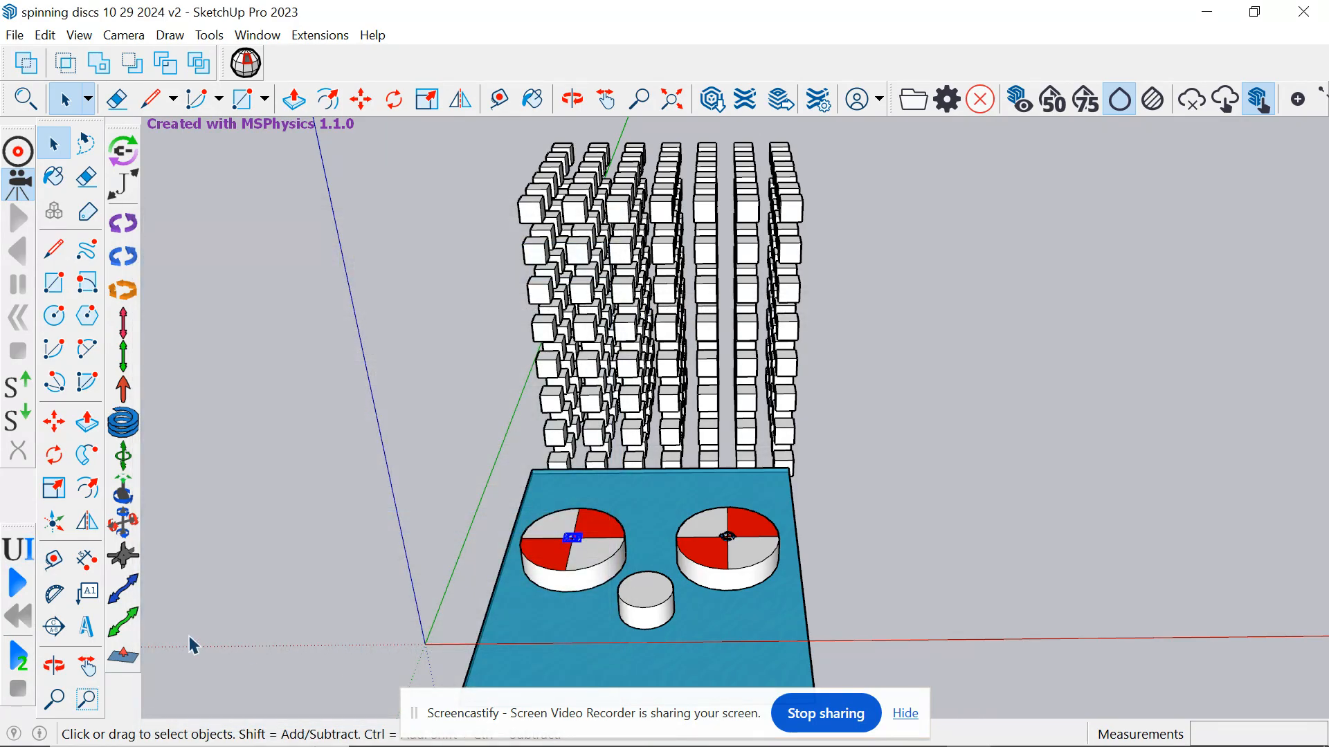
click(18, 583)
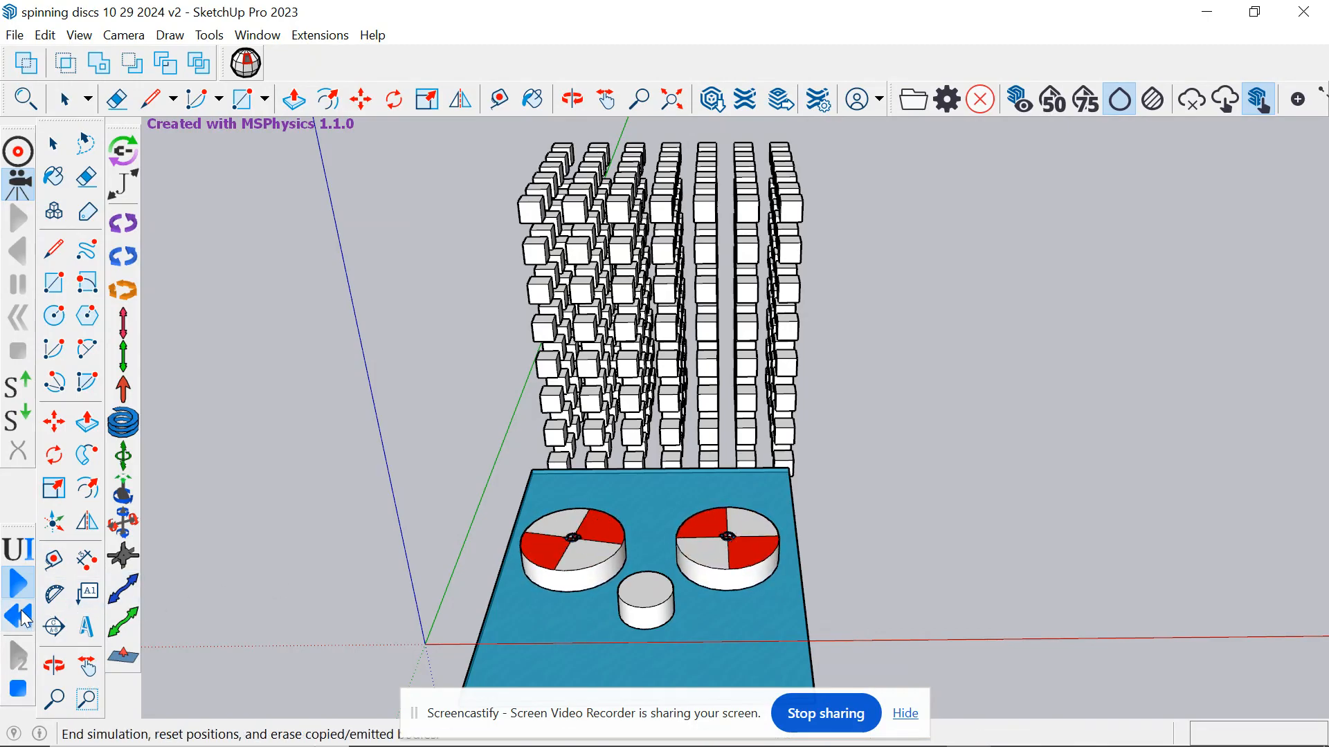
click(25, 618)
Set the right disc's motor joint to Accel 10 and Damp 0
click(728, 538)
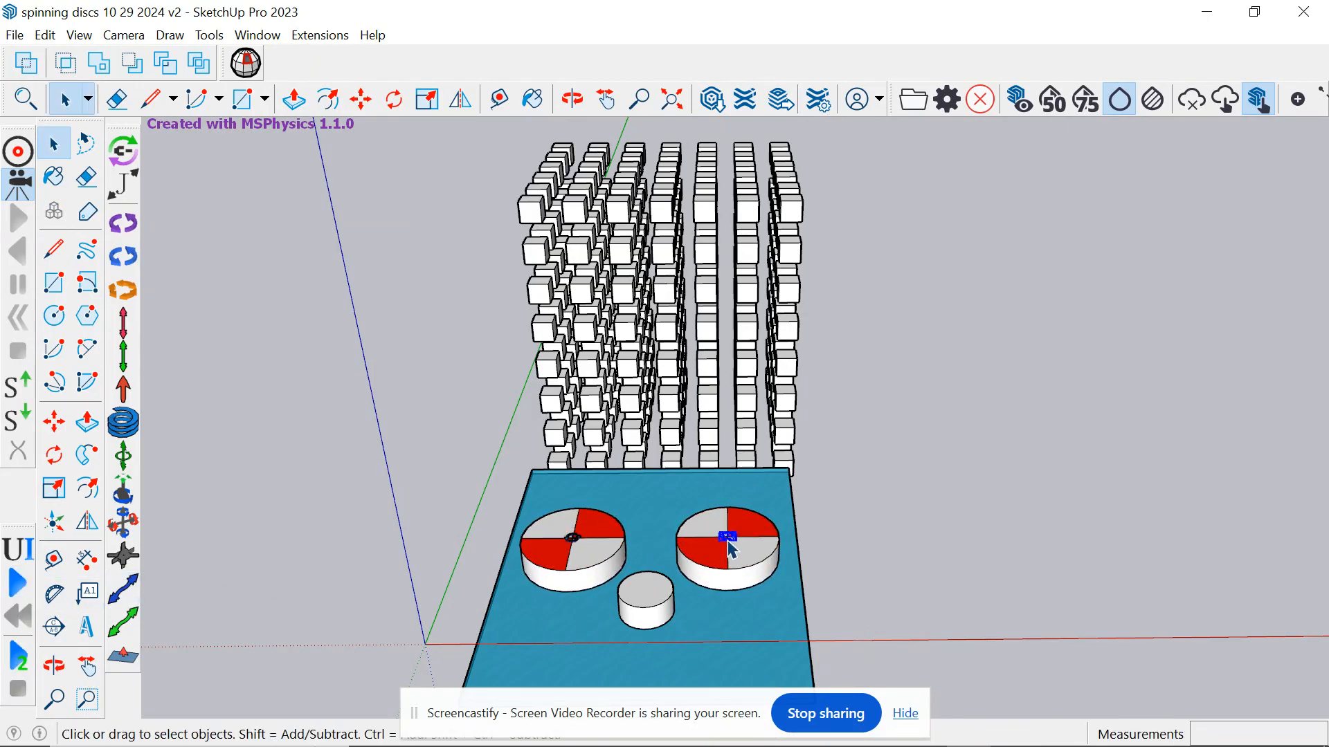
click(18, 550)
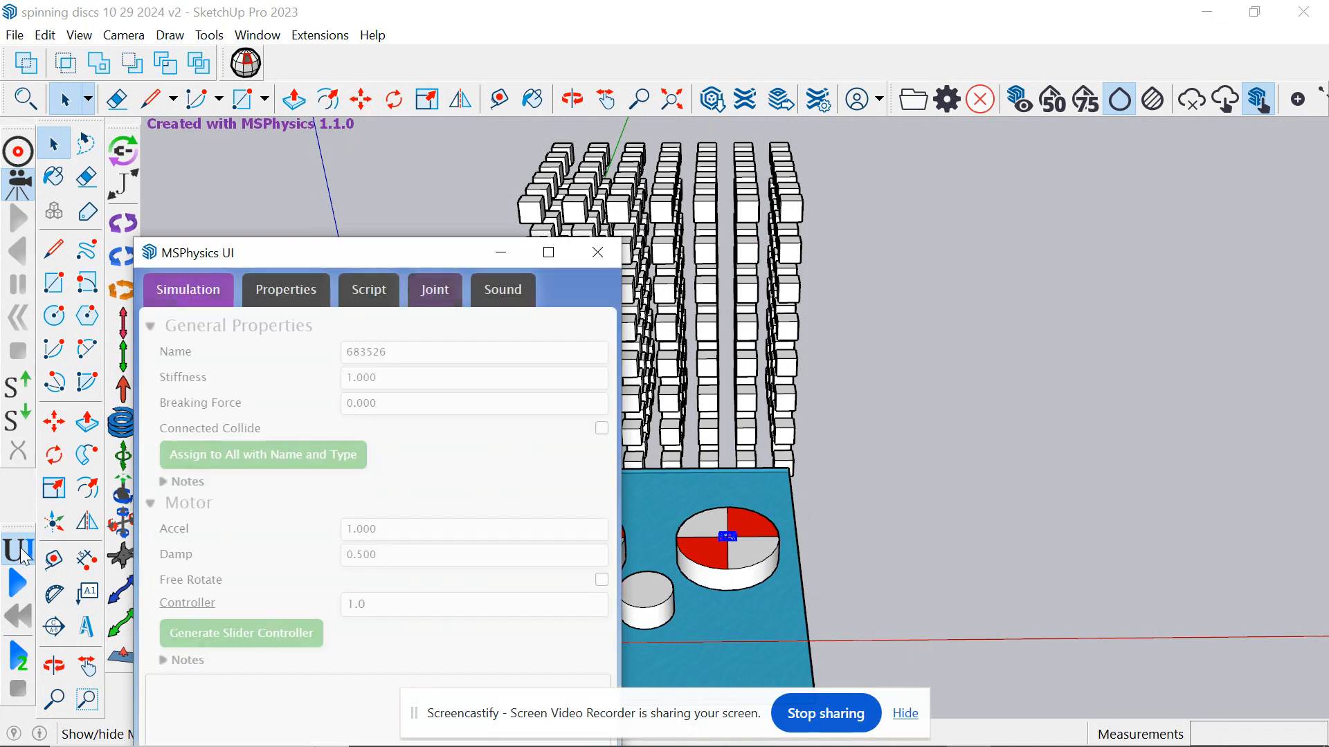
drag(394, 528, 355, 530)
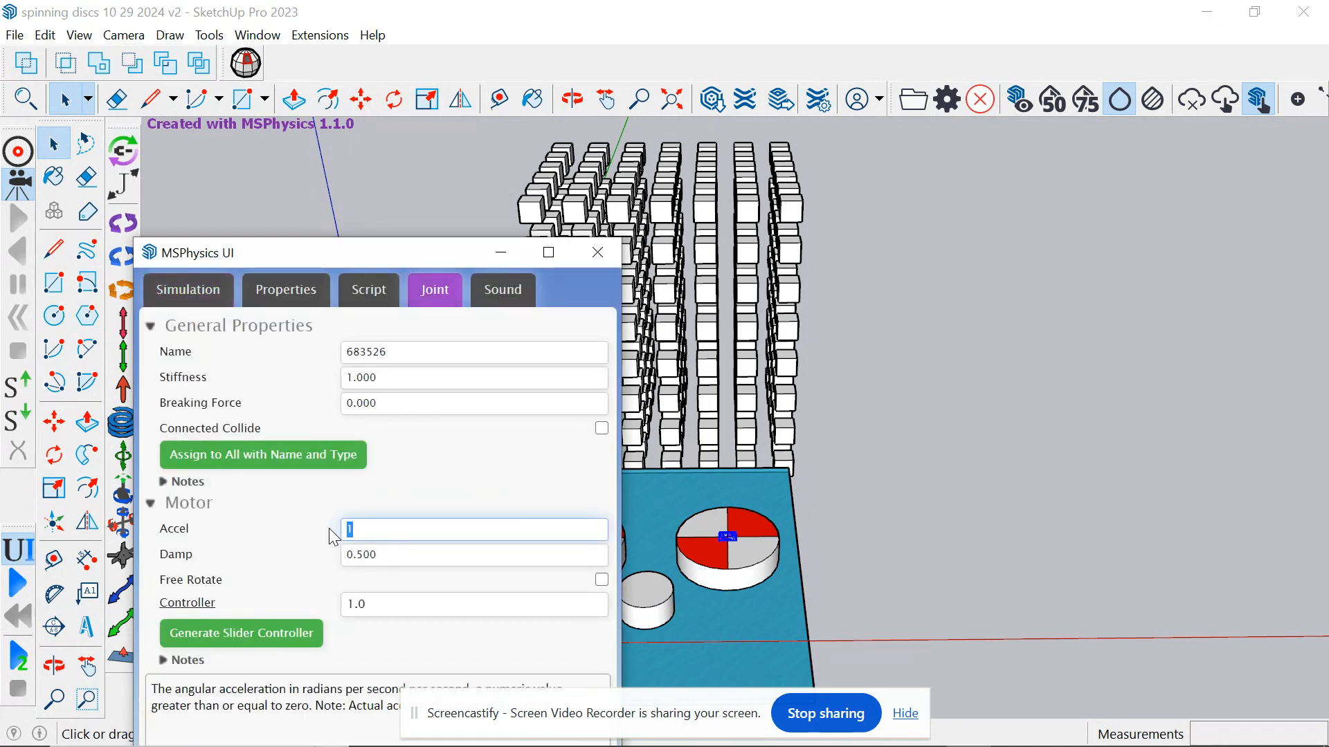
text(0)
drag(377, 554, 332, 556)
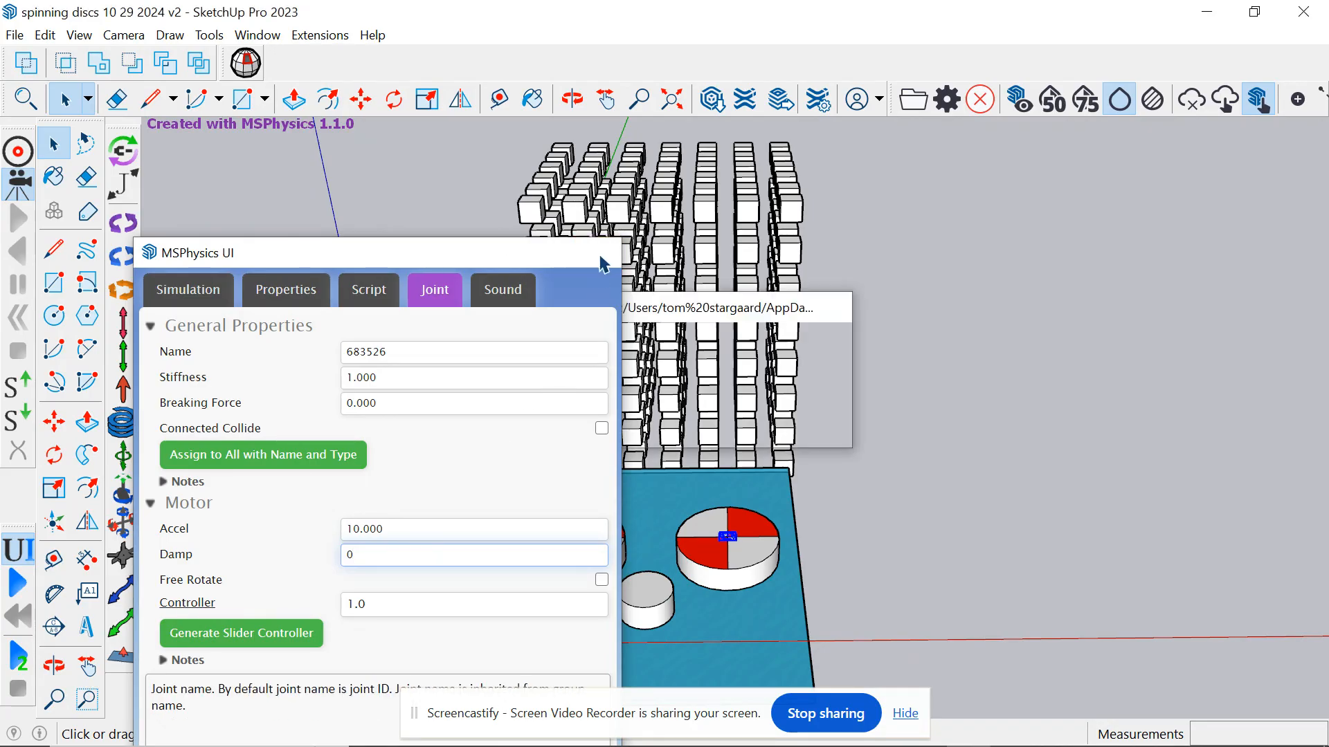
click(597, 252)
Run the simulation twice, shooting the small cylinder between the discs into the cube array and resetting after each run
click(21, 585)
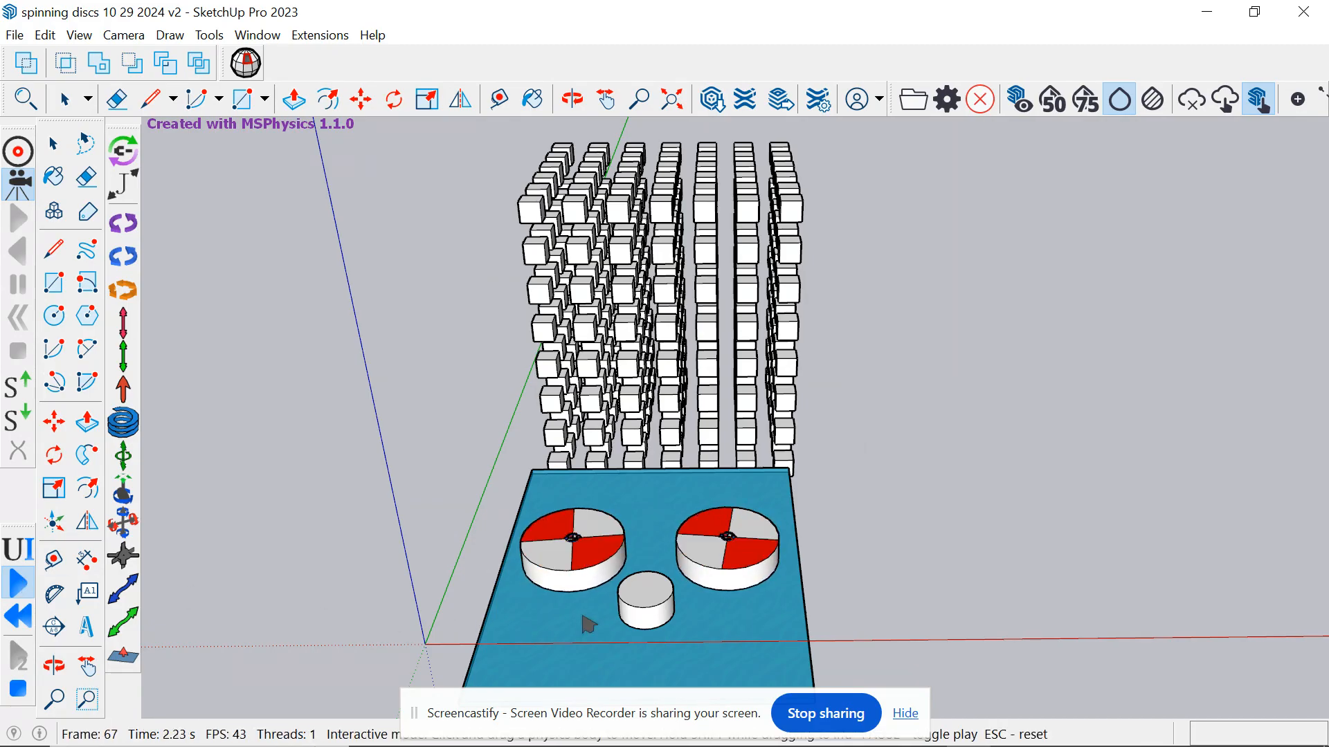
drag(655, 596, 682, 735)
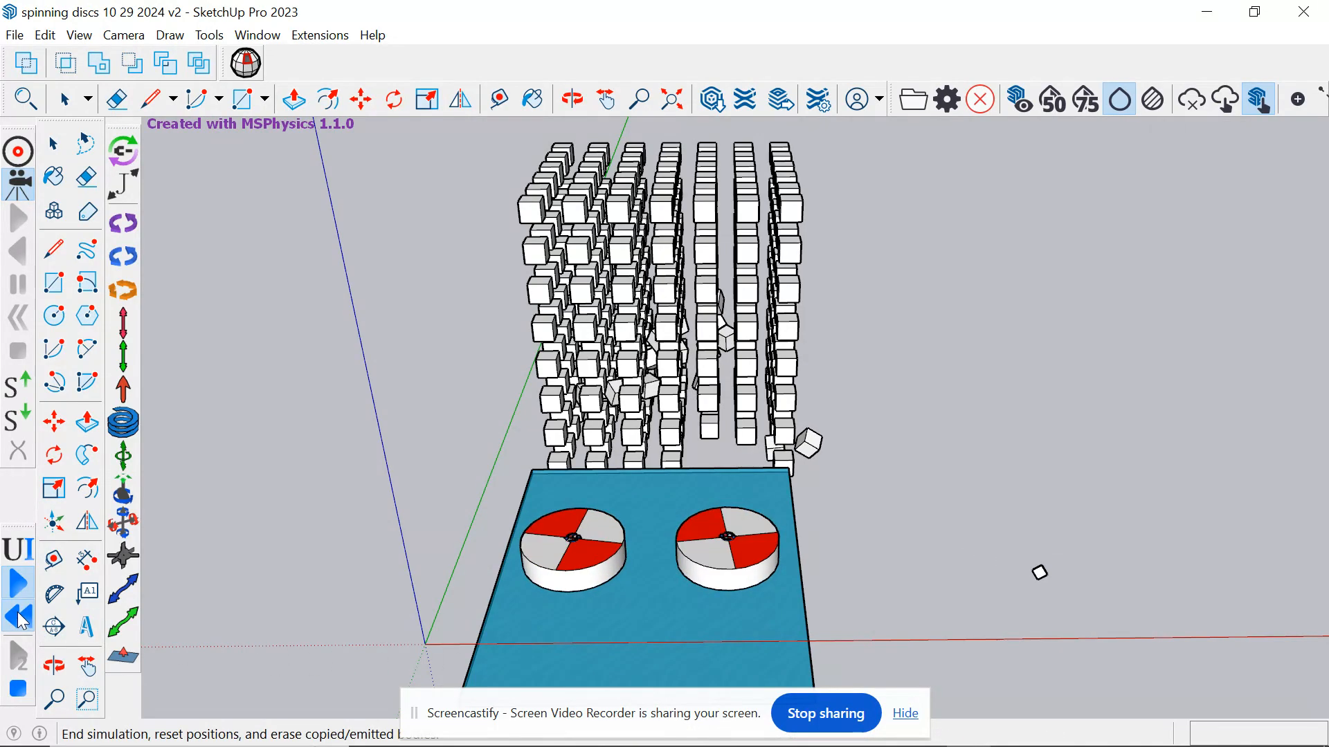
click(18, 616)
click(18, 583)
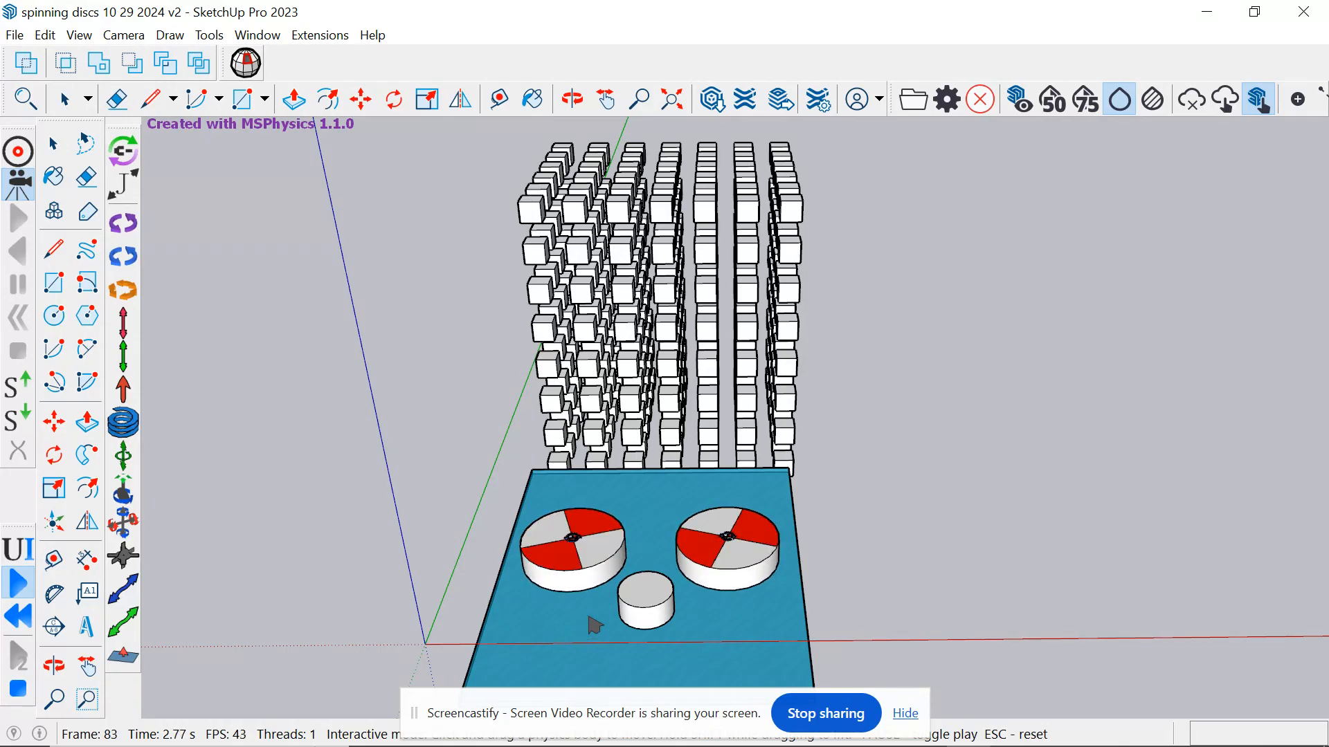
drag(644, 555, 645, 543)
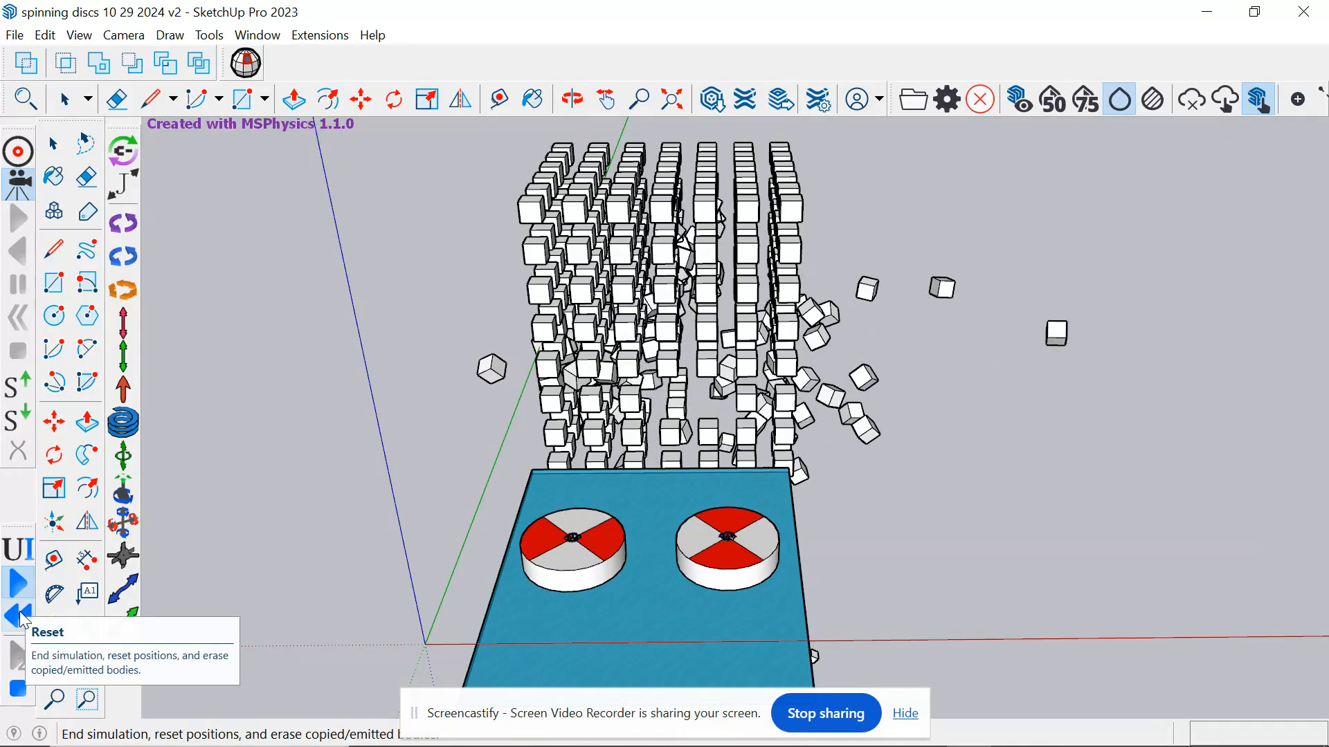
click(21, 616)
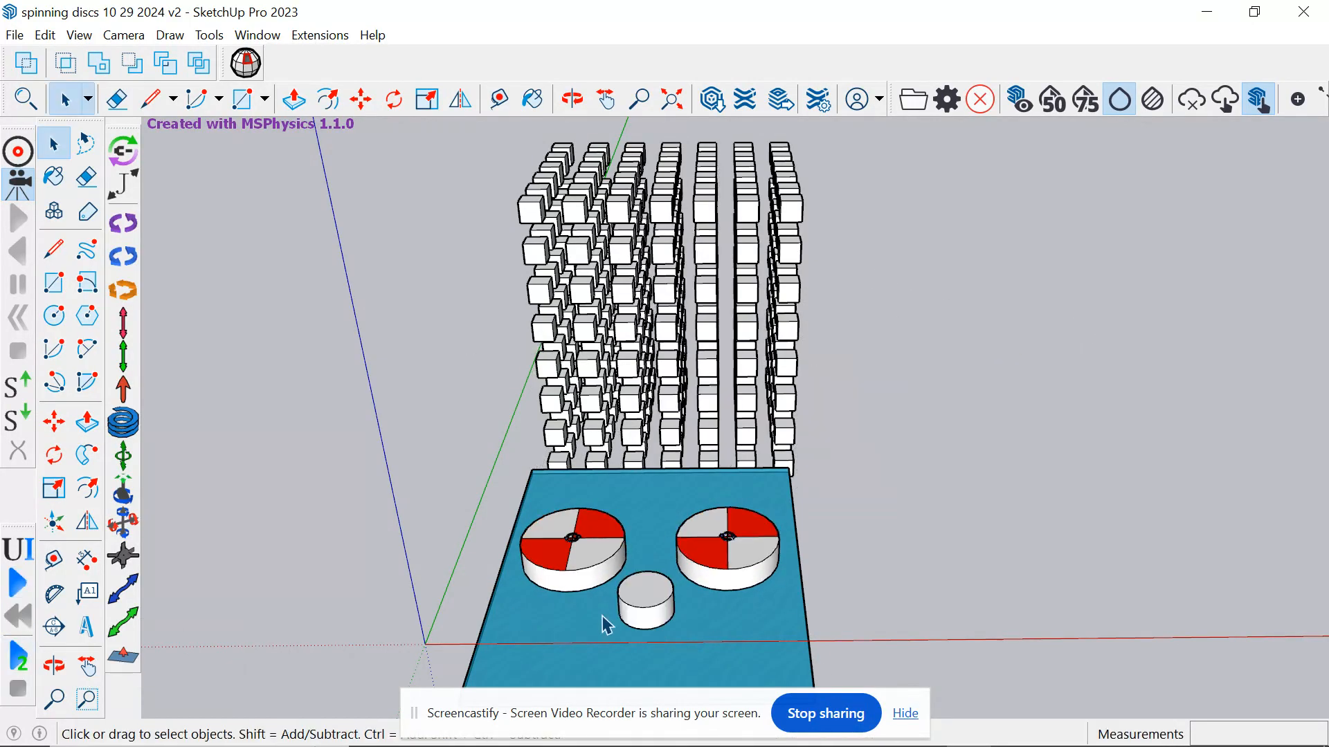
From a side view of the slab and cube array, simulate launching the cylinder into the cubes, then reset
click(573, 99)
drag(922, 378, 596, 463)
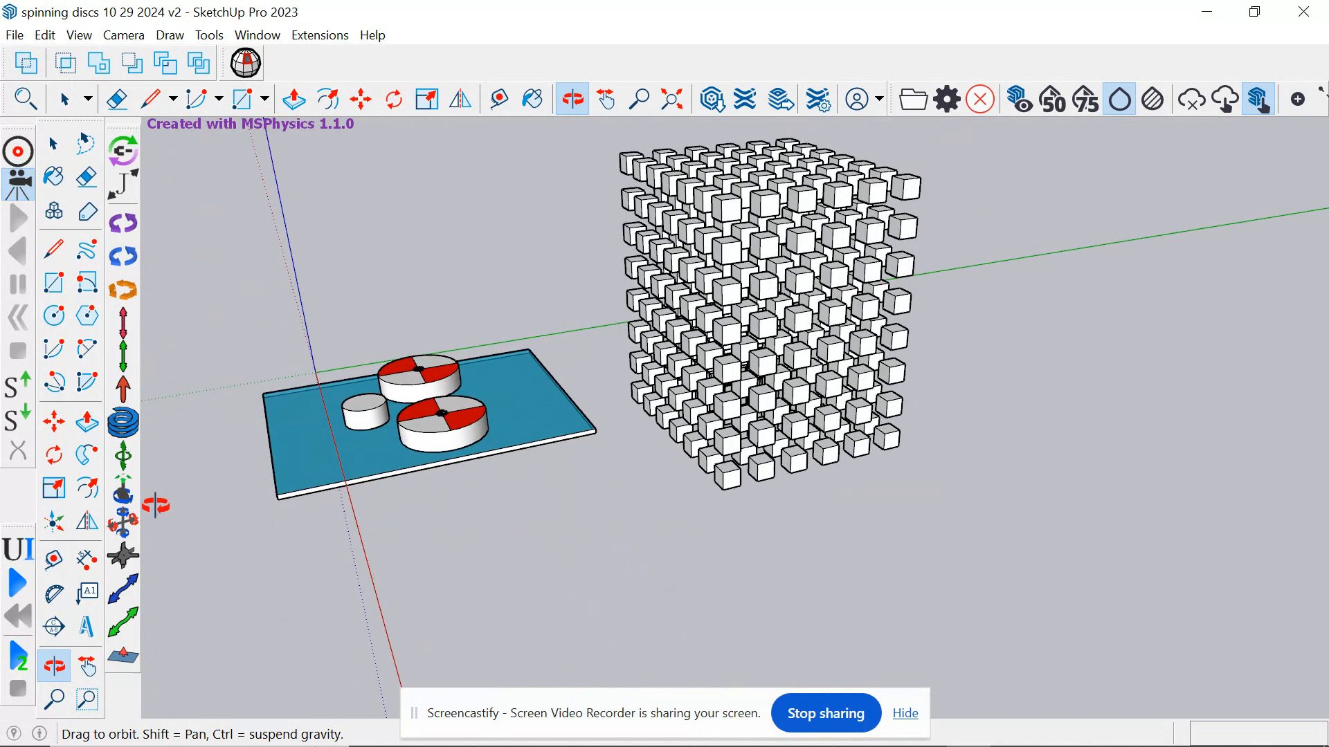
click(18, 585)
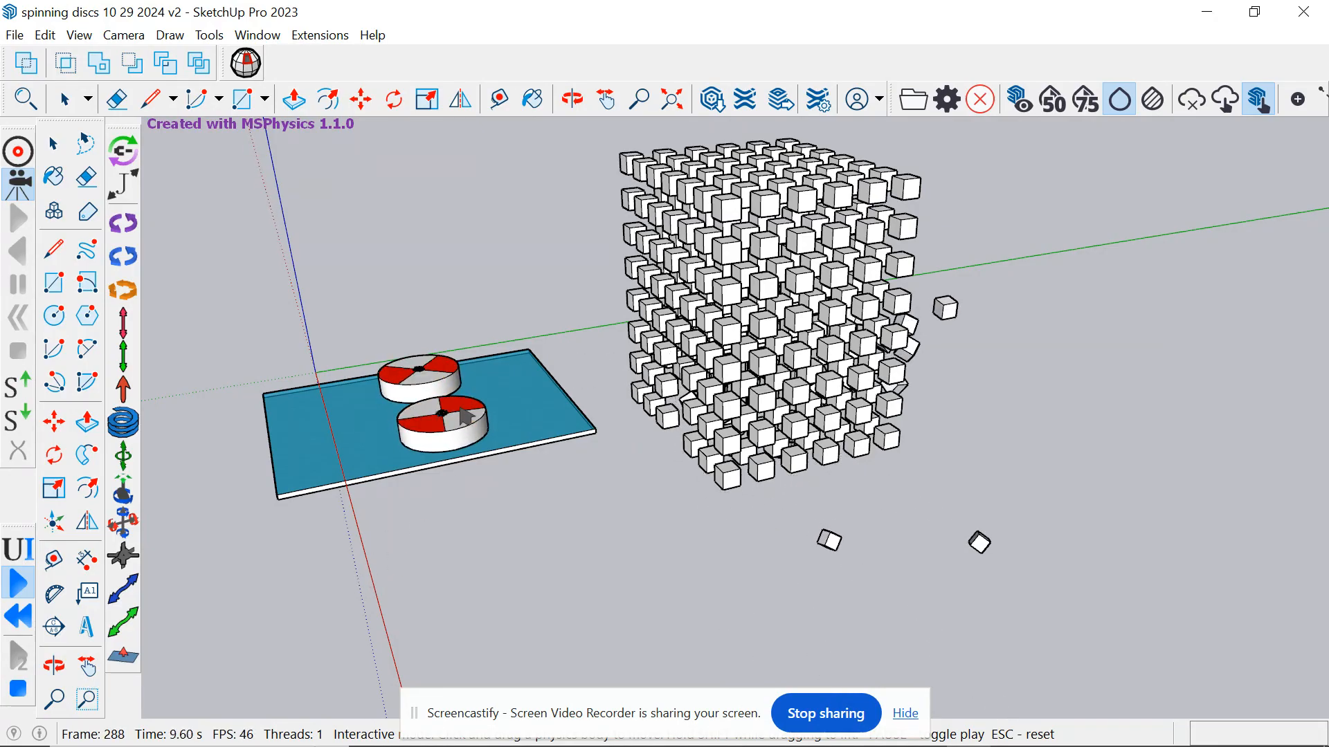
click(20, 618)
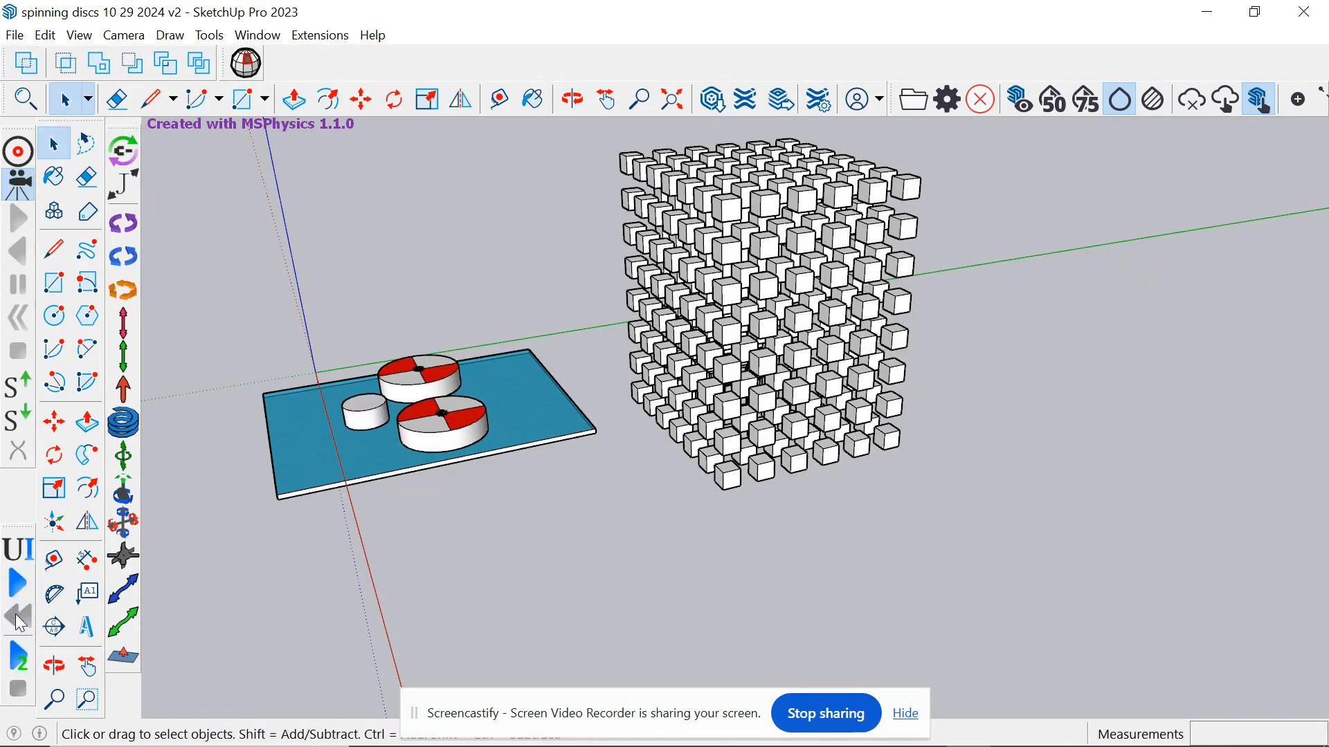
Run the simulation again, feed the cylinder between the discs, and view the scattering cubes from behind the slab
click(340, 410)
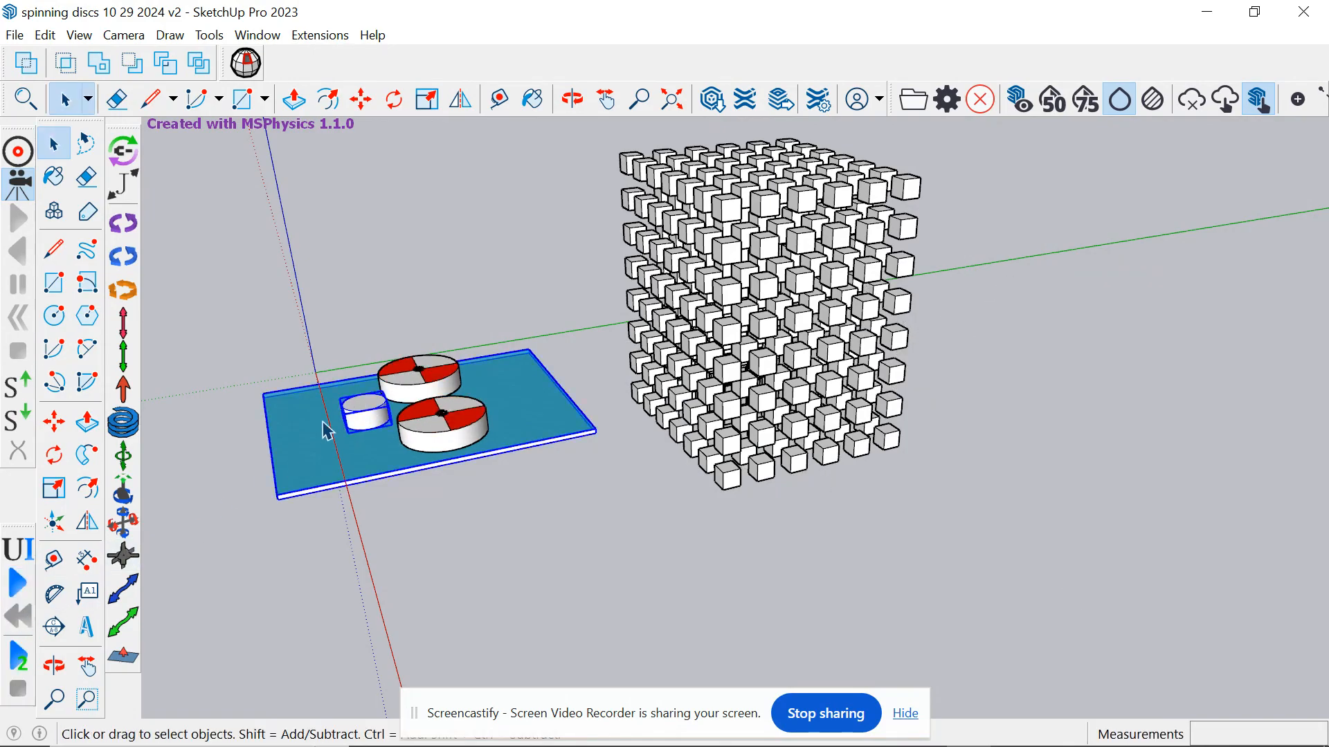
click(18, 585)
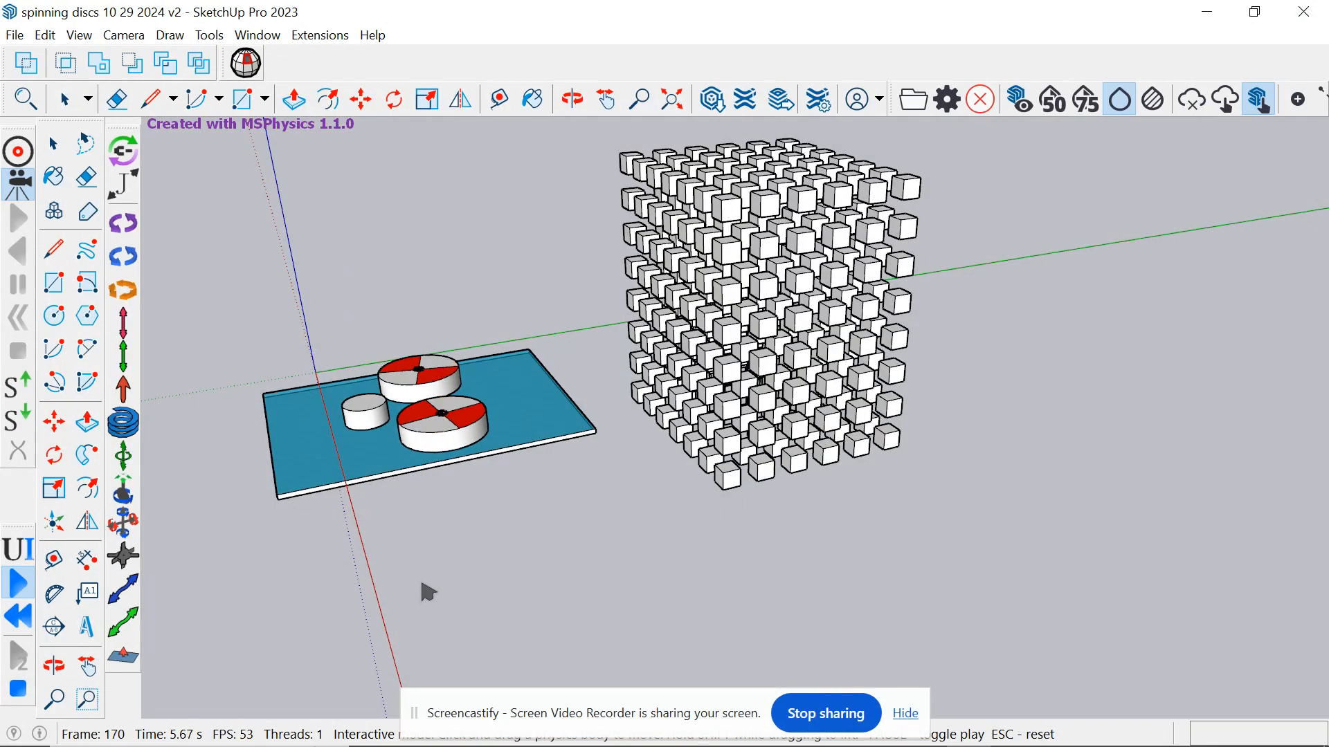
drag(362, 413, 555, 361)
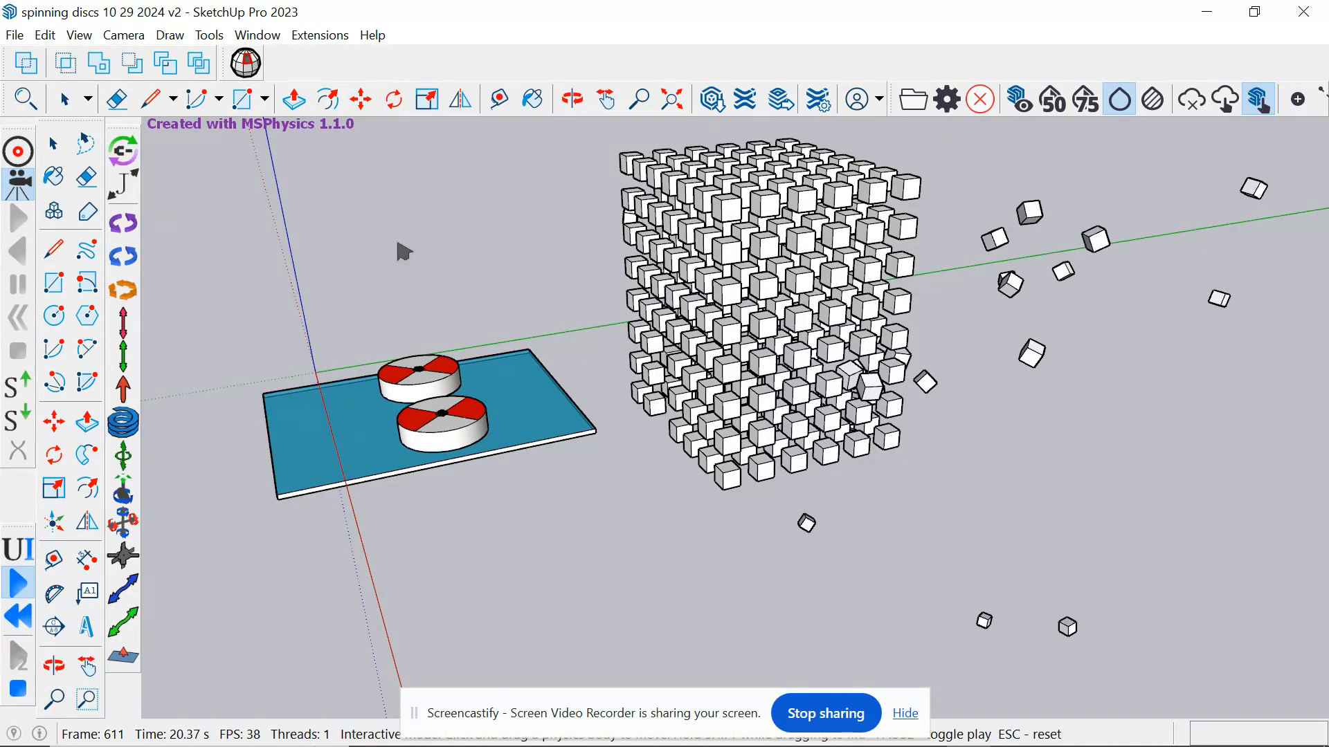
click(572, 99)
drag(572, 249, 851, 407)
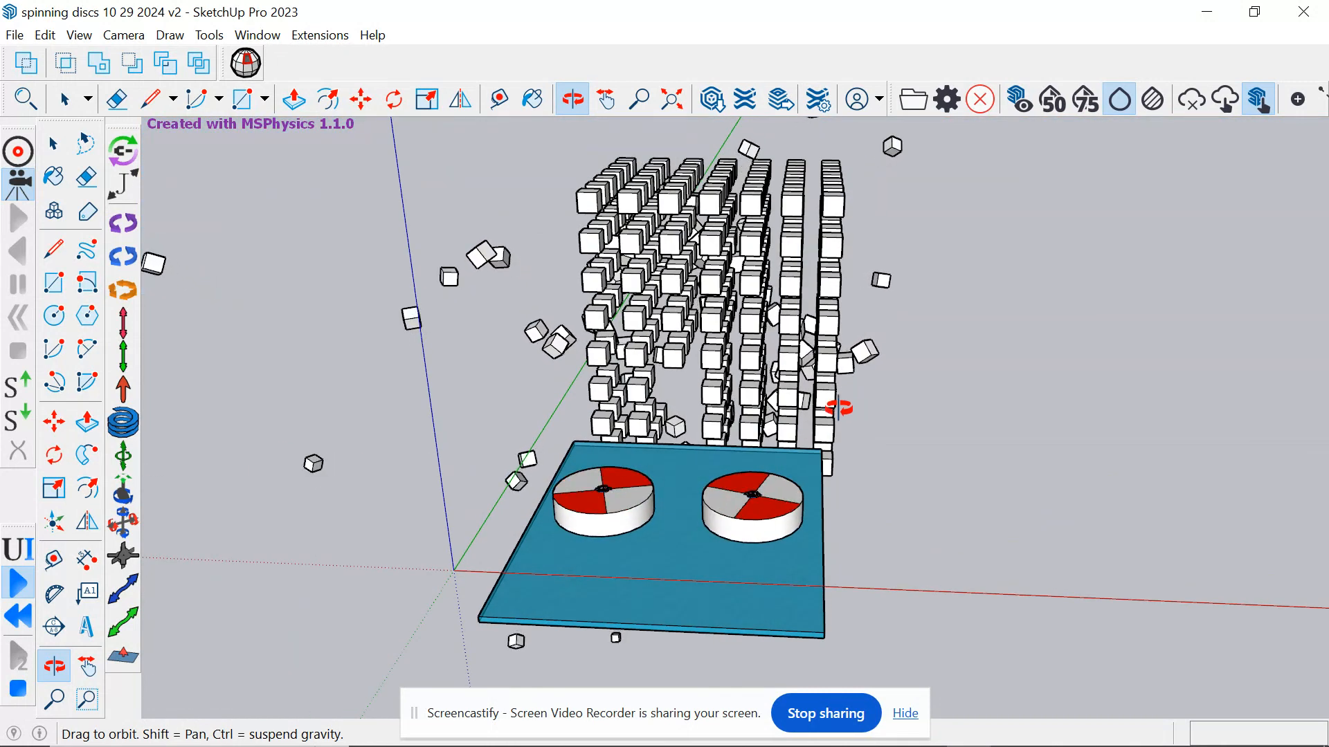